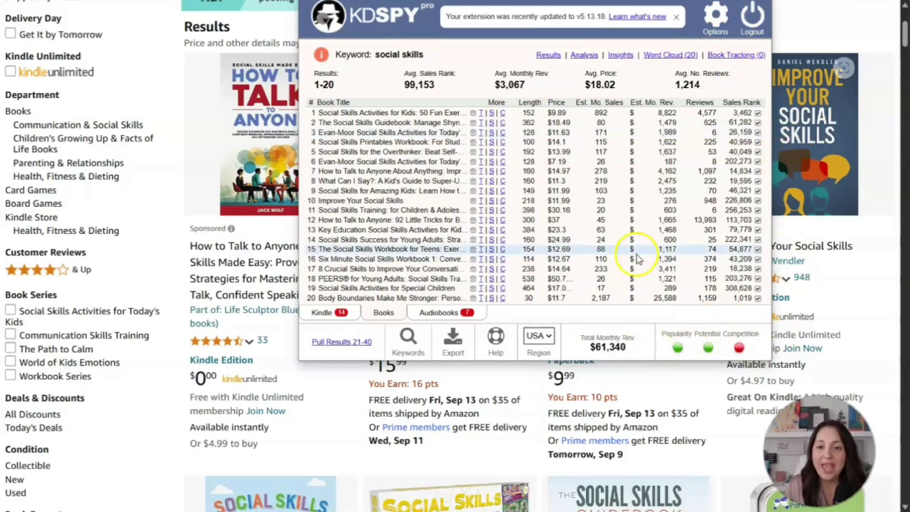
- Check the popularity, potential and competition ratings of the social skills keyword
mouse_move(675, 348)
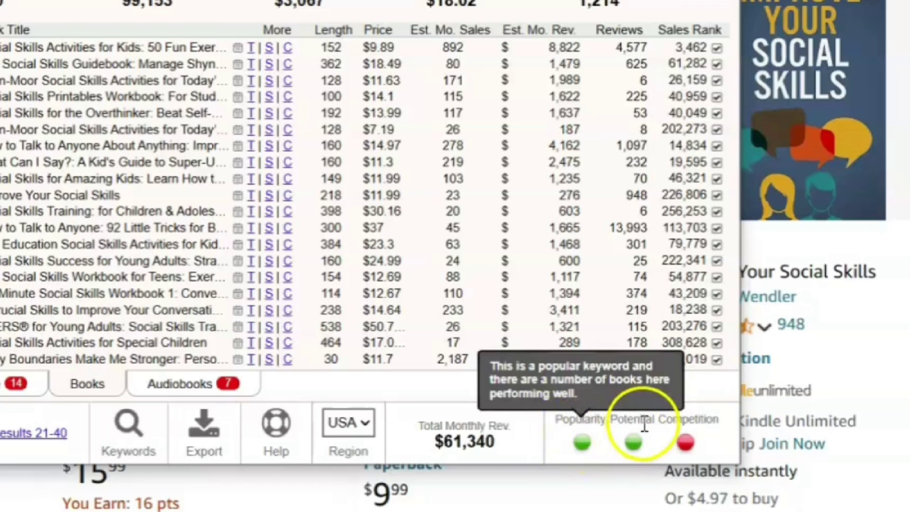
mouse_move(636, 451)
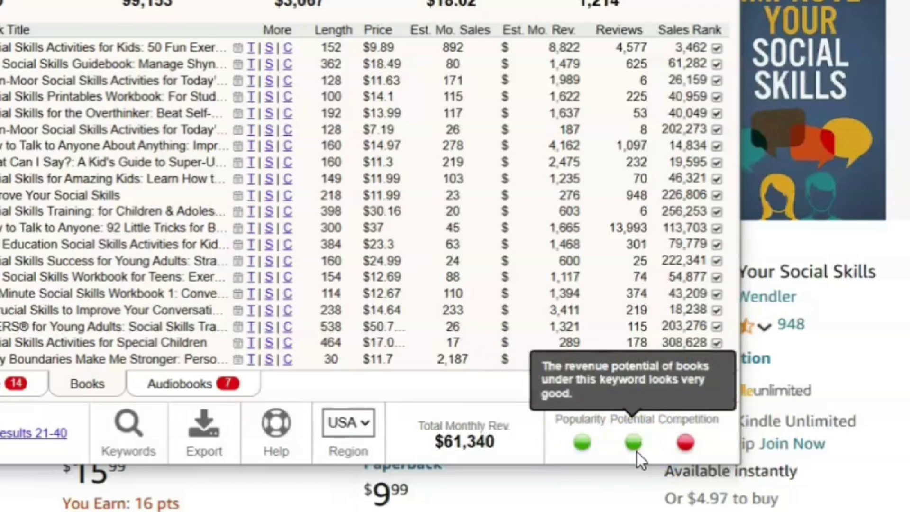
mouse_move(684, 450)
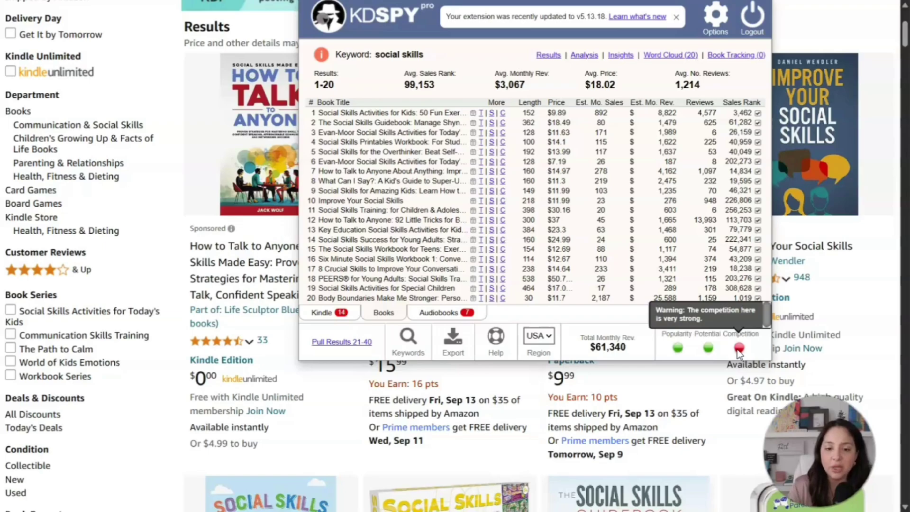
- Dismiss the keyword report and look through the covers, prices and reviews of the social skills books listed
scroll(812, 274, down, 6)
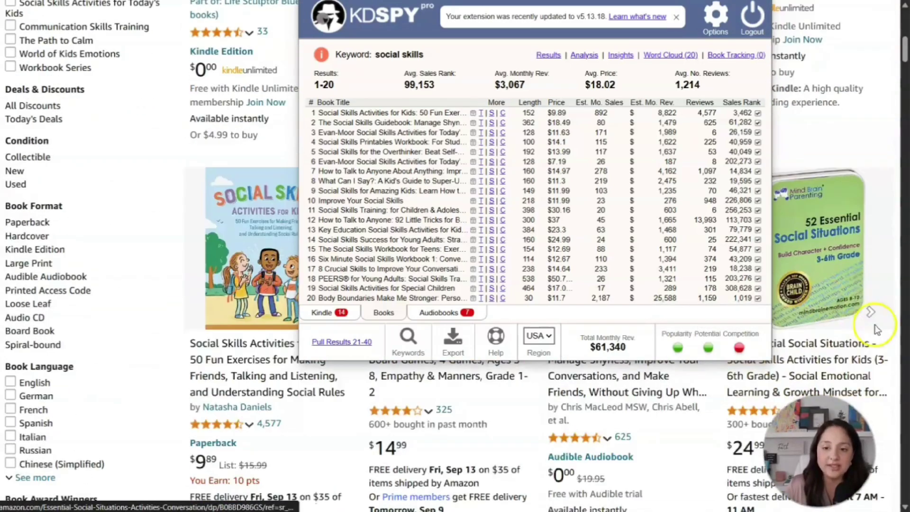
click(851, 140)
scroll(414, 246, down, 2)
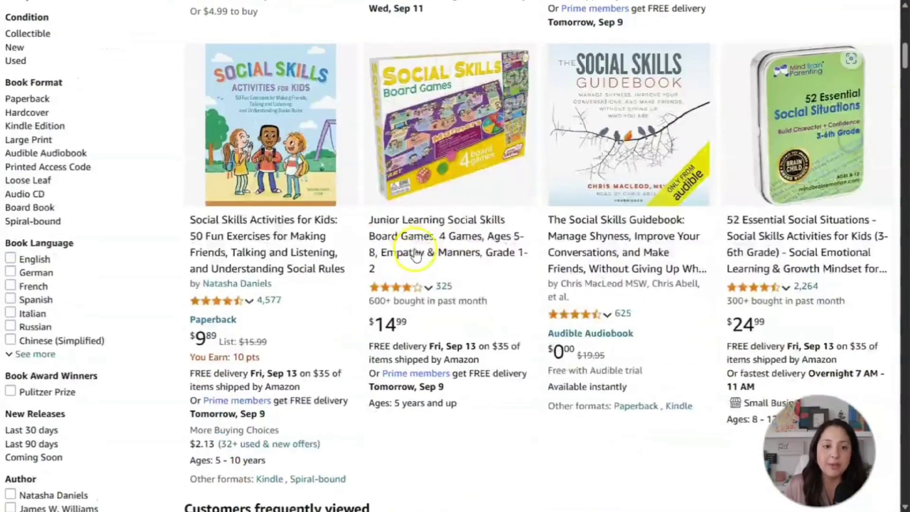
scroll(403, 241, up, 1)
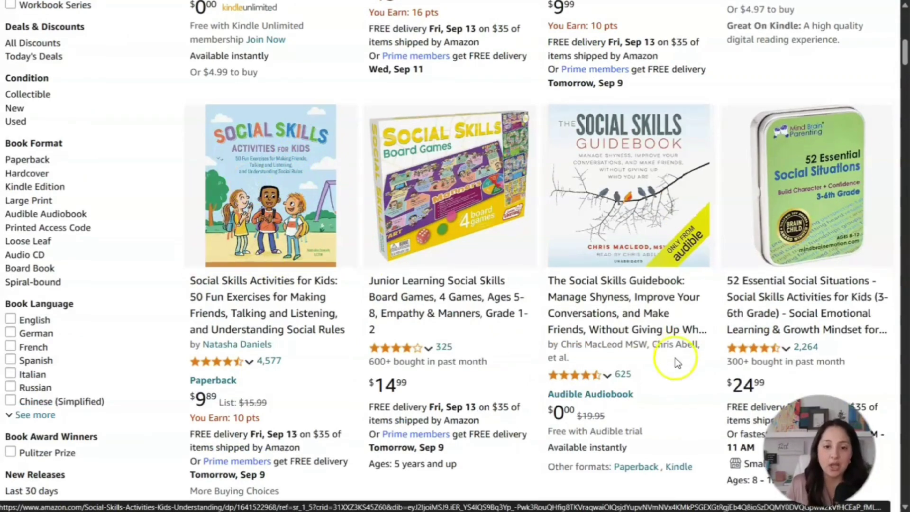
scroll(675, 357, down, 10)
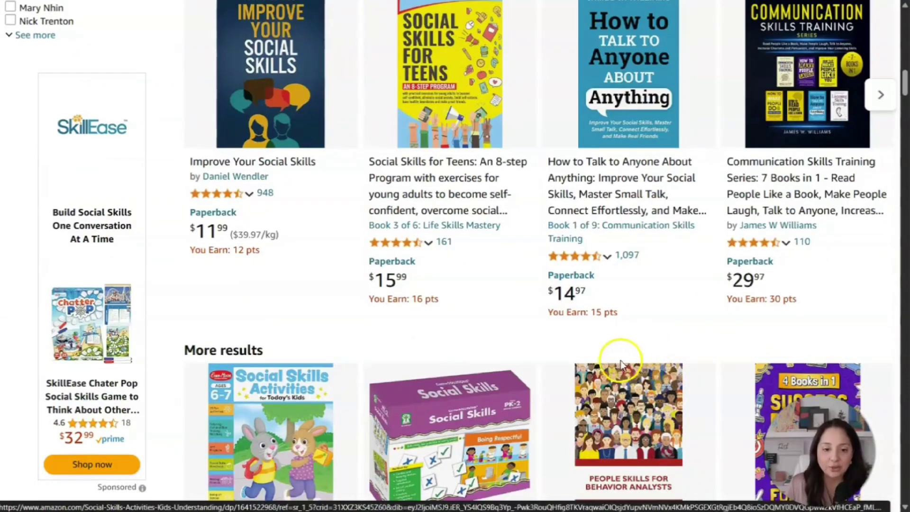
scroll(609, 371, down, 2)
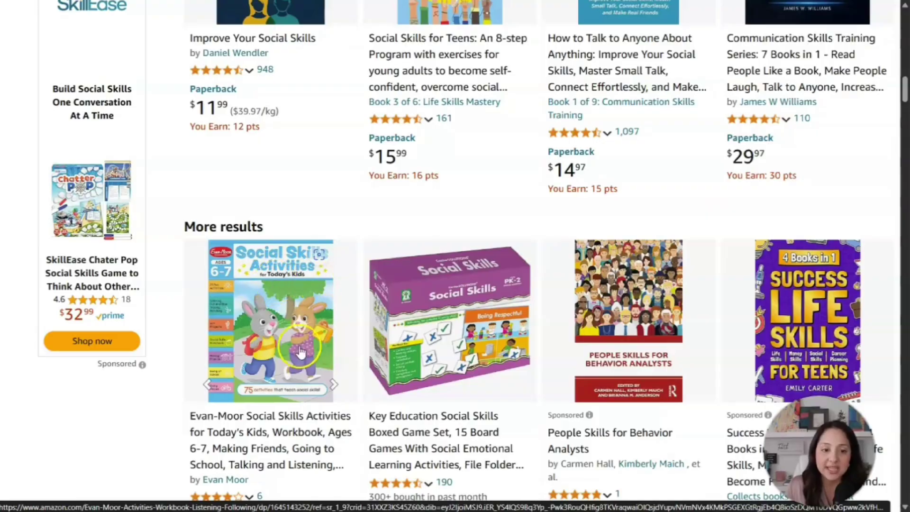
scroll(300, 351, down, 1)
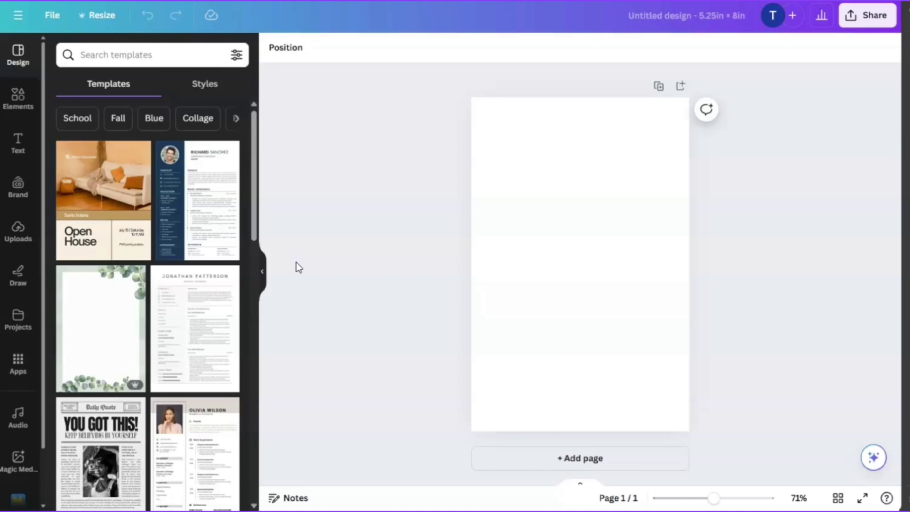
- In Canva, search the design elements for playgrounds and show only the graphics
click(328, 345)
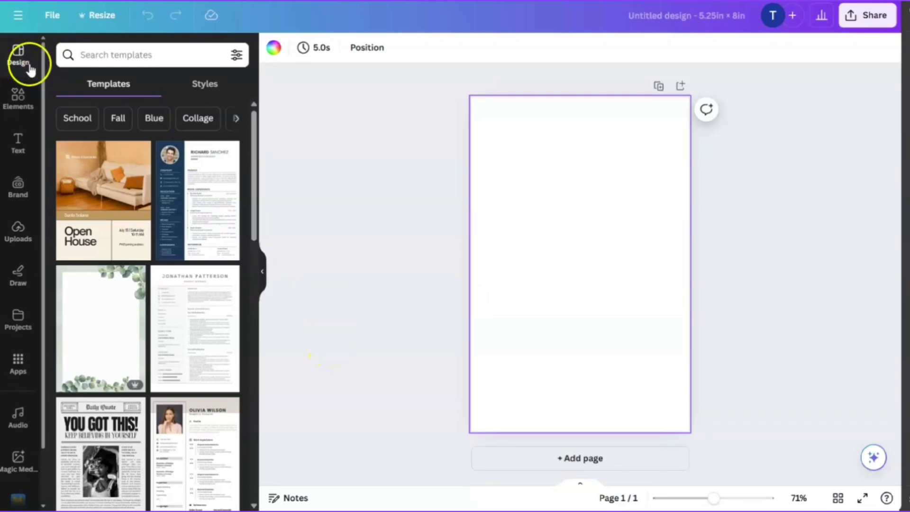
click(135, 55)
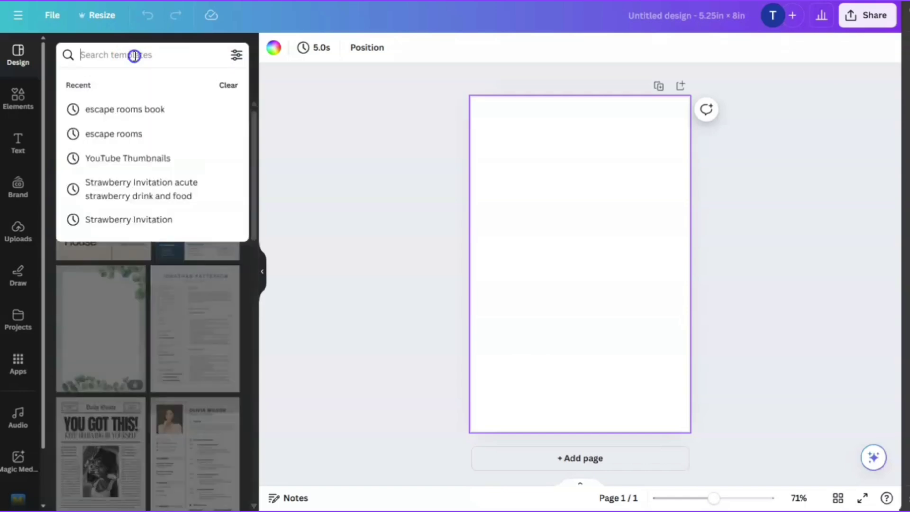
click(135, 55)
click(18, 98)
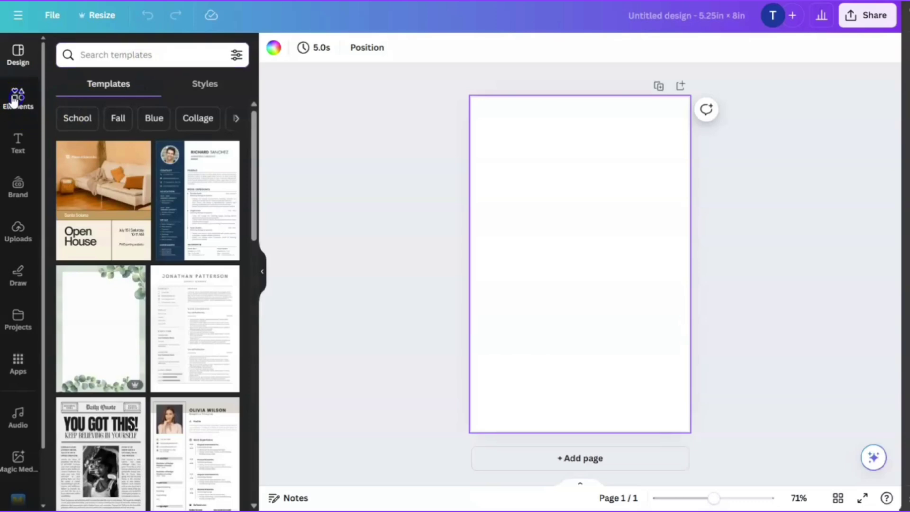
click(115, 51)
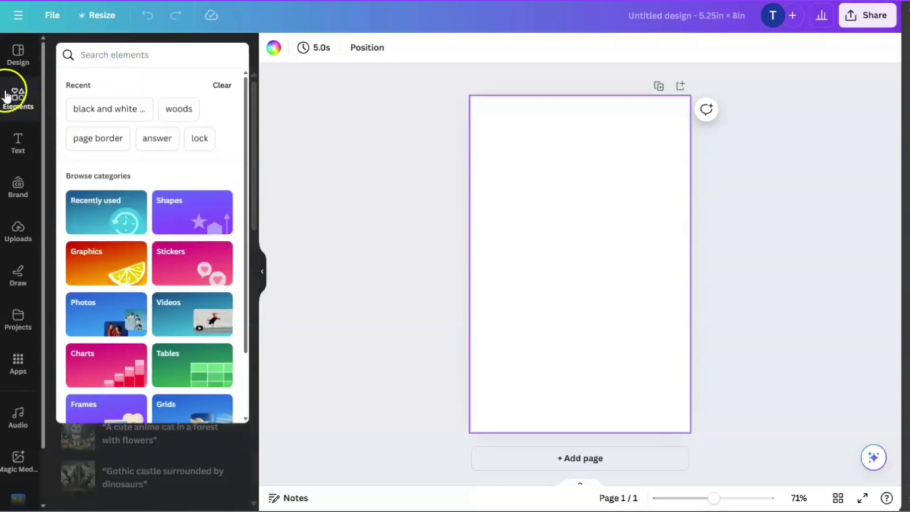
click(134, 55)
text(landscap)
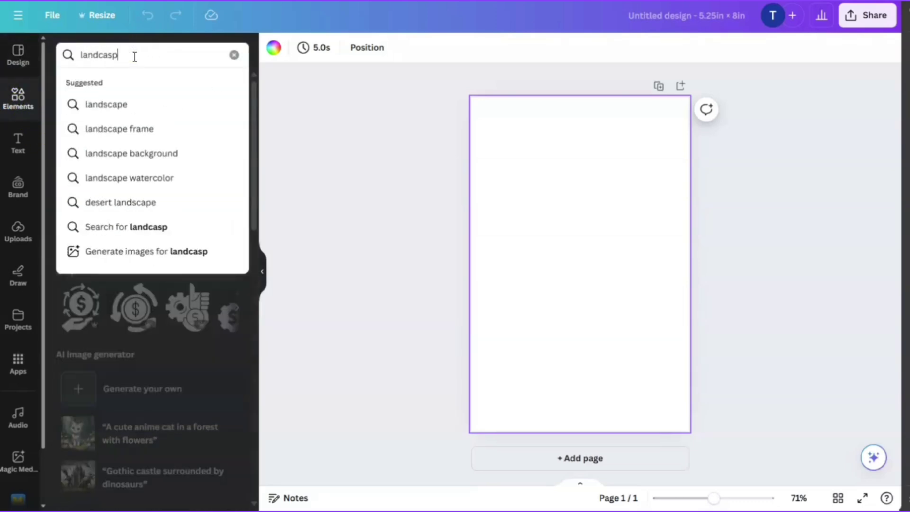
key(ctrl+a)
text(plagrounds)
key(Return)
click(223, 147)
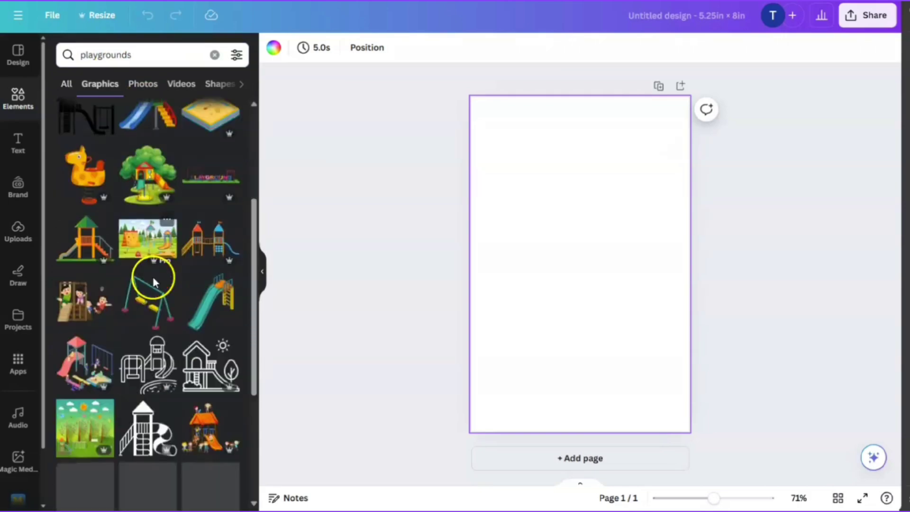
- Browse the photo results for playgrounds
click(143, 84)
scroll(192, 322, down, 10)
scroll(192, 322, down, 5)
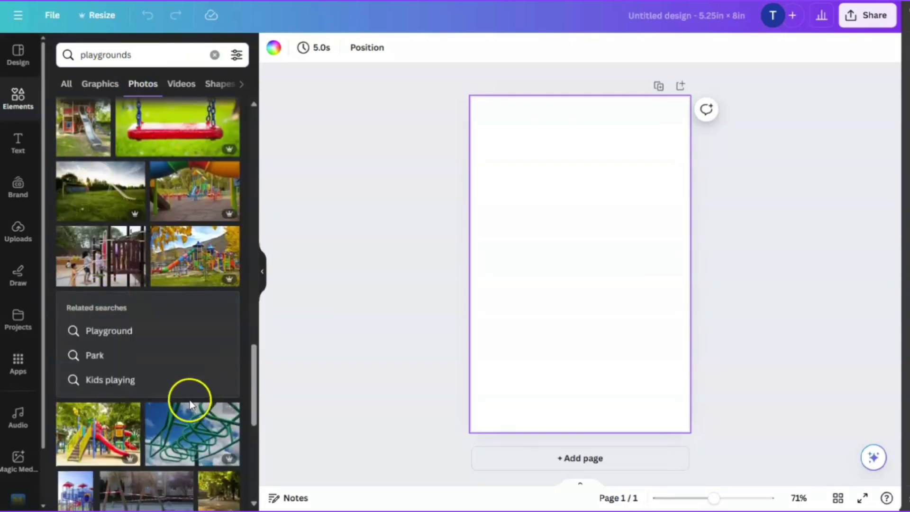
- Fill the first page with the blue-sky playground graphic, cropped to show the sun, playhouse slide and tree
click(100, 83)
scroll(145, 274, down, 3)
drag(144, 275, 581, 191)
drag(147, 226, 532, 265)
drag(690, 264, 715, 262)
double_click(402, 262)
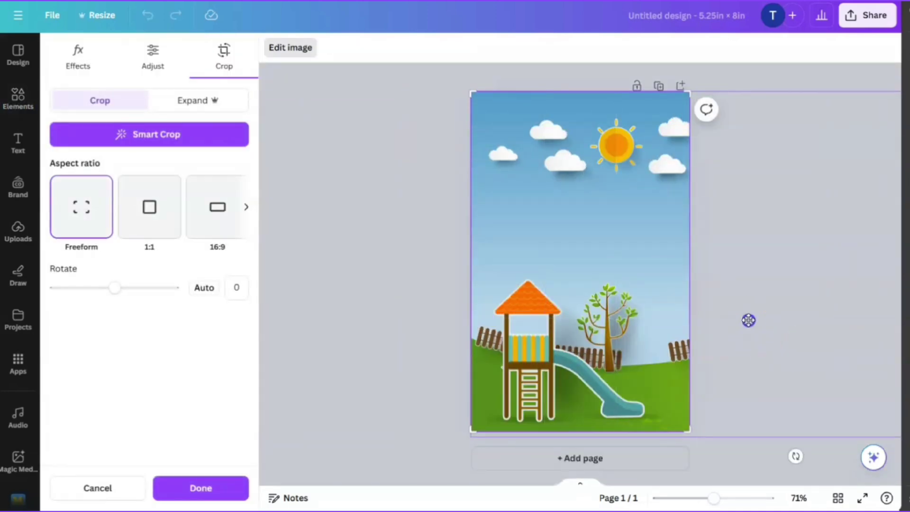
click(748, 320)
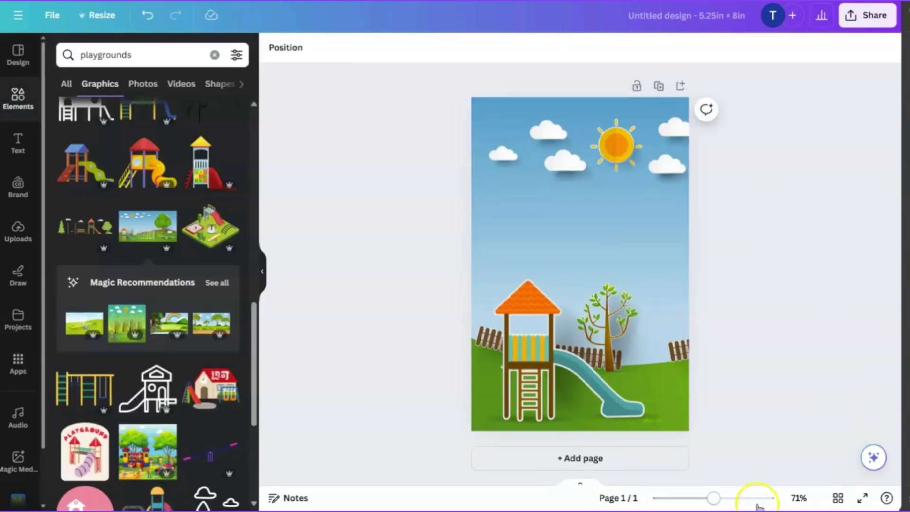
- Try the green park graphic with trees and birds as a full-page background on the second page
scroll(85, 354, down, 3)
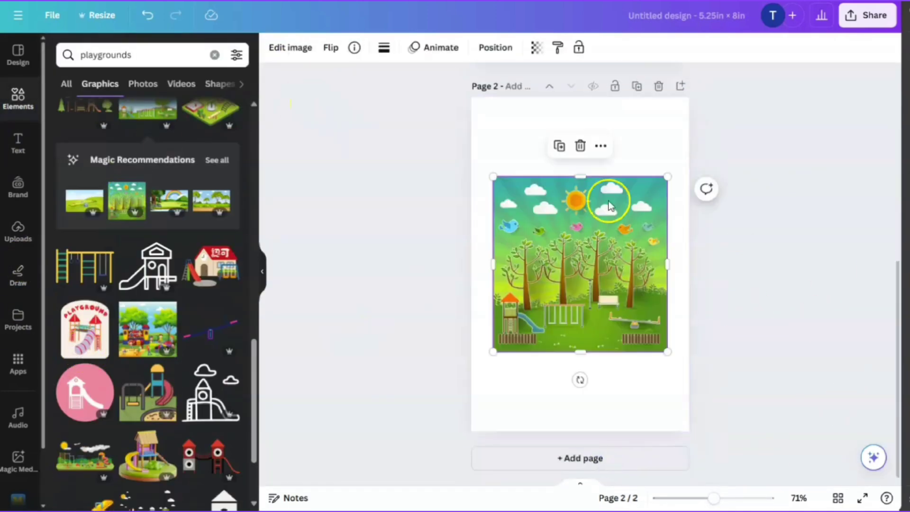
drag(666, 349, 714, 262)
double_click(487, 278)
click(764, 310)
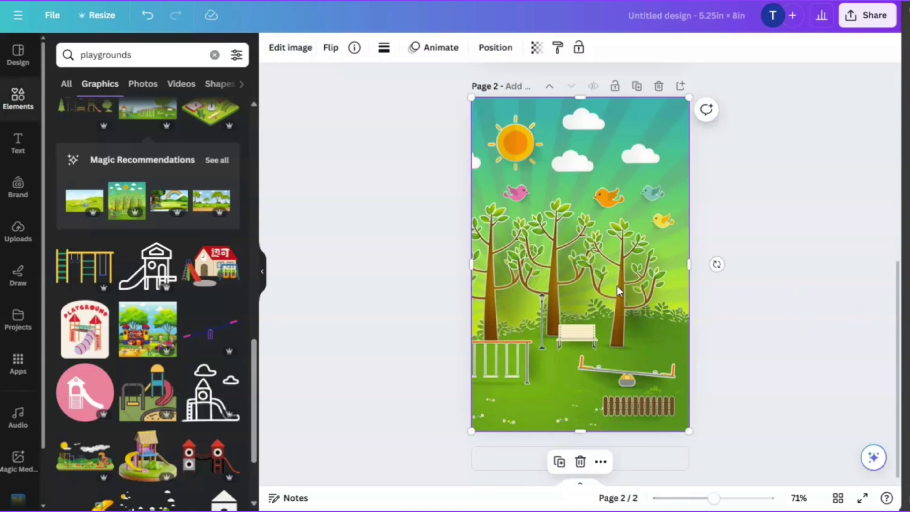
key(Delete)
- Fill page 2 with a recommended playground graphic, cropped to the orange slide and sandbox
click(217, 160)
scroll(189, 345, down, 3)
drag(197, 243, 473, 310)
double_click(473, 310)
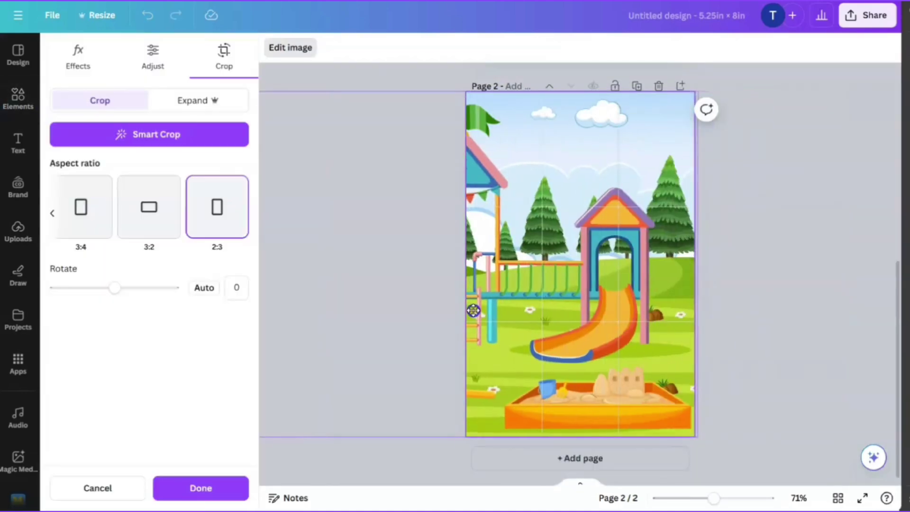
click(751, 304)
scroll(848, 340, up, 5)
scroll(579, 263, down, 3)
scroll(754, 357, up, 1)
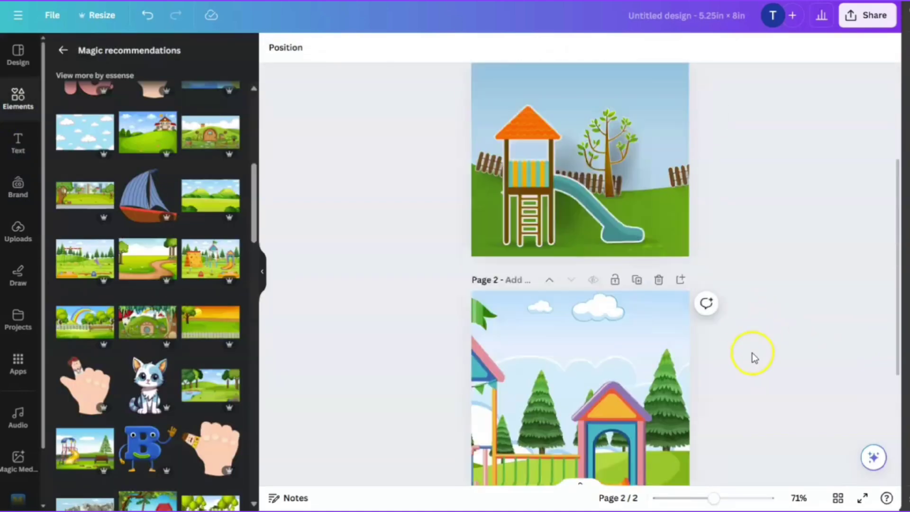
scroll(767, 355, up, 4)
scroll(843, 398, down, 3)
scroll(881, 393, up, 3)
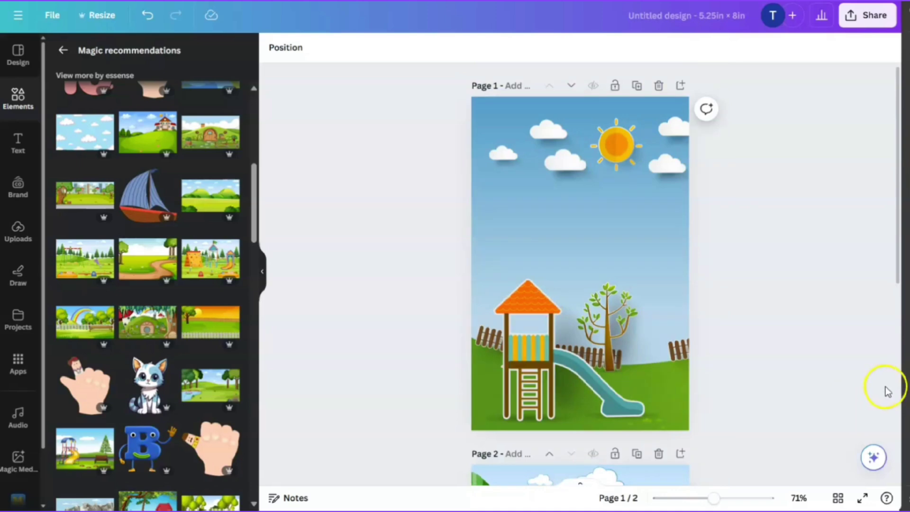
- Add a third page filled with the rainbow and white fence landscape, cropped to include the large tree
key(ctrl+Return)
click(85, 322)
double_click(637, 342)
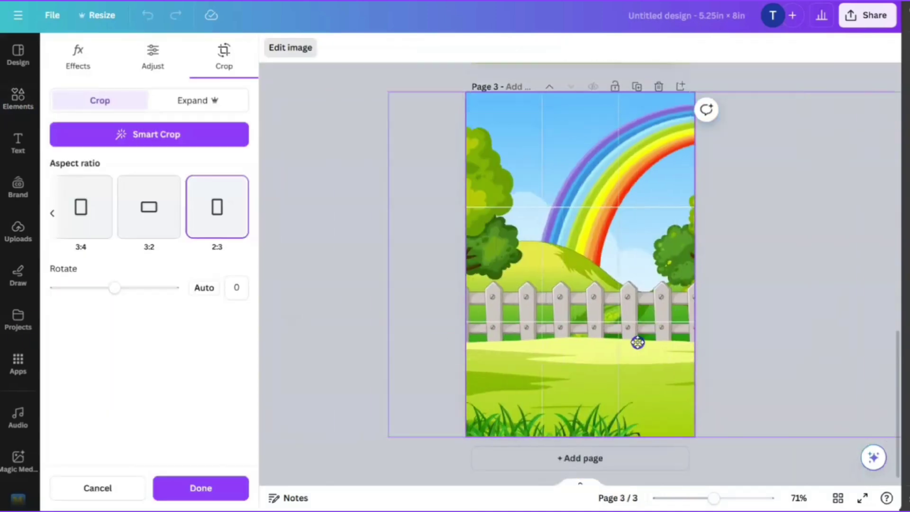
drag(637, 342, 690, 349)
click(788, 320)
- Leave the recommendations and search the graphics for kids
click(63, 47)
click(119, 55)
text(kids)
key(Return)
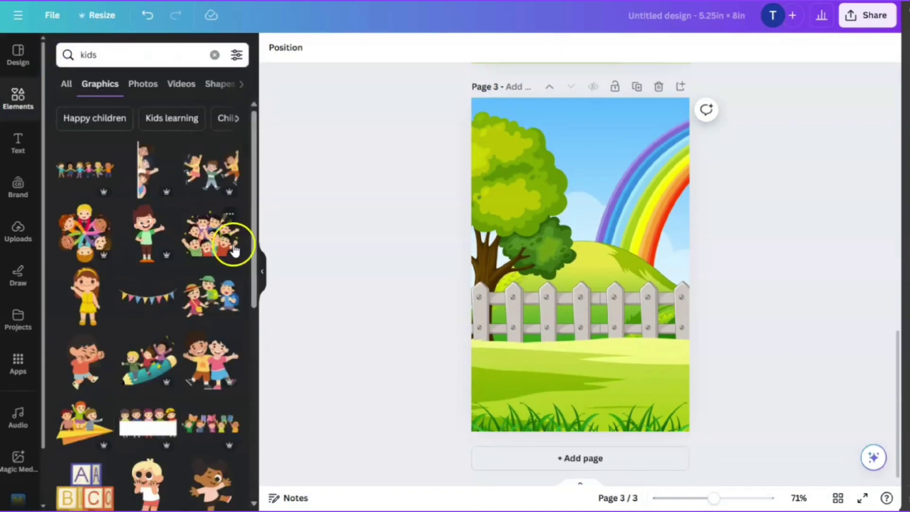
scroll(234, 249, down, 3)
- Place the graphic of kids riding a paper plane on page 1, in the sky above the playhouse
drag(85, 300, 580, 355)
drag(580, 403, 611, 284)
click(771, 255)
click(580, 199)
scroll(758, 346, up, 8)
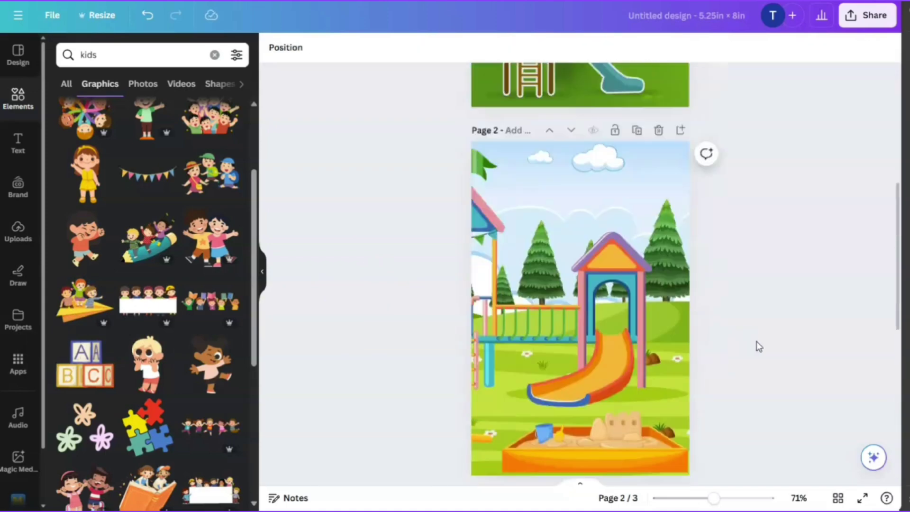
scroll(663, 322, down, 2)
scroll(553, 297, up, 6)
drag(609, 132, 581, 174)
key(ctrl+z)
click(758, 278)
- Enter "Social Skills" as the text in Text Maker and look over its effects
scroll(11, 426, down, 2)
click(18, 441)
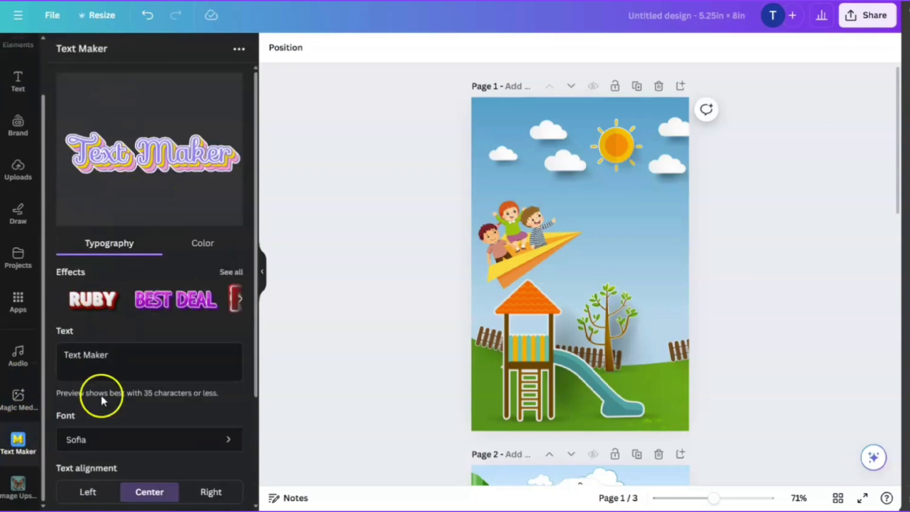
triple_click(95, 360)
text(Social Skills)
click(231, 272)
click(72, 81)
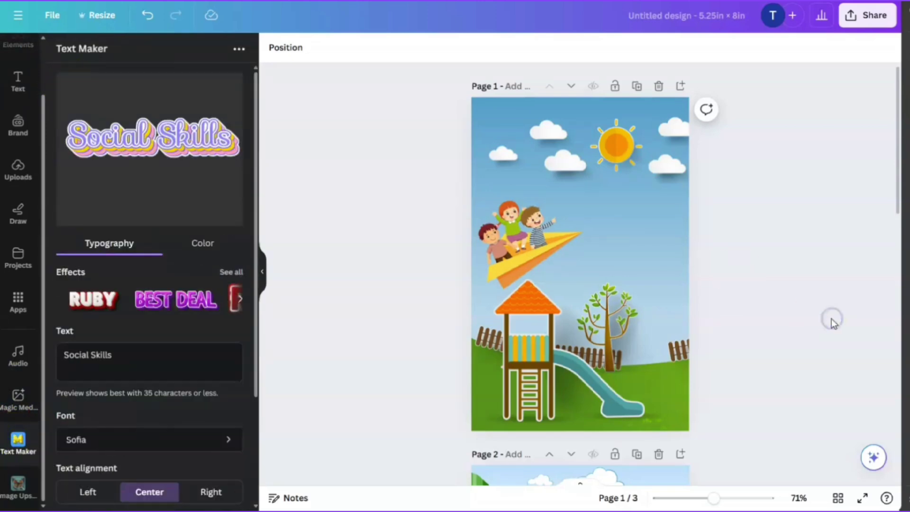
- Add the graphic of five kids holding a blank banner to page 3, on the grass before the fence
scroll(822, 290, down, 10)
scroll(14, 91, up, 2)
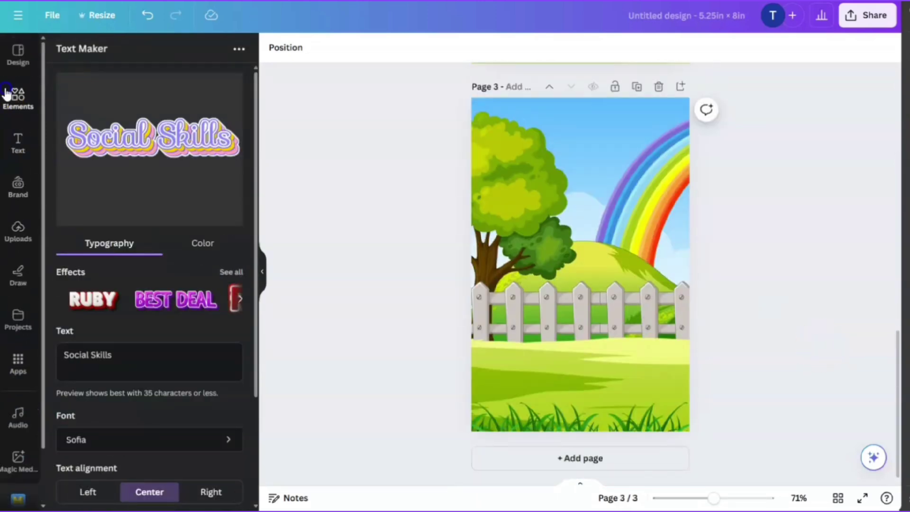
click(18, 97)
scroll(182, 294, up, 1)
click(148, 237)
drag(580, 261, 580, 345)
click(752, 375)
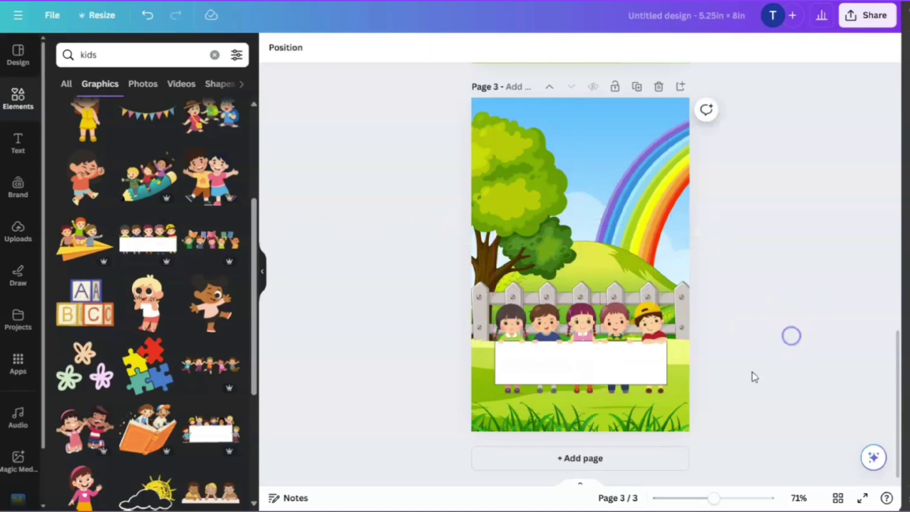
click(606, 366)
click(745, 356)
- Search the apps for "text maker" and open the Text Maker app
scroll(17, 427, down, 1)
click(17, 437)
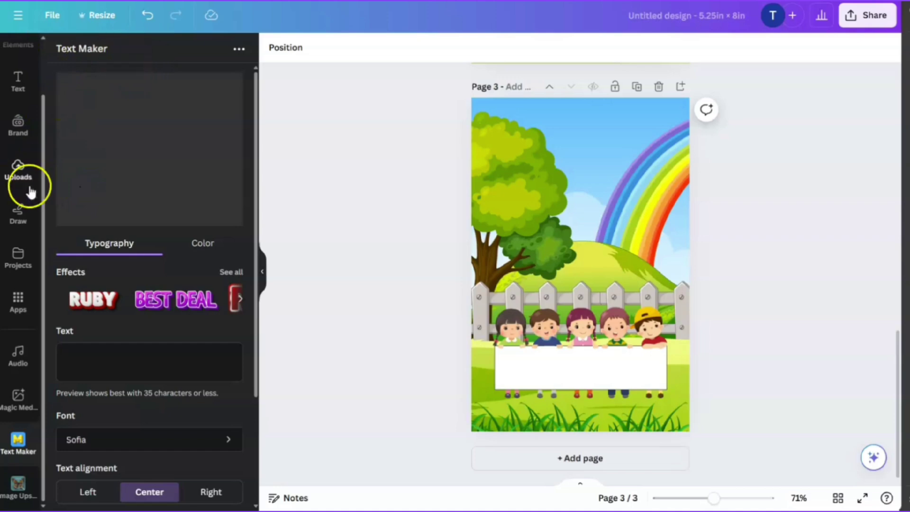
click(18, 303)
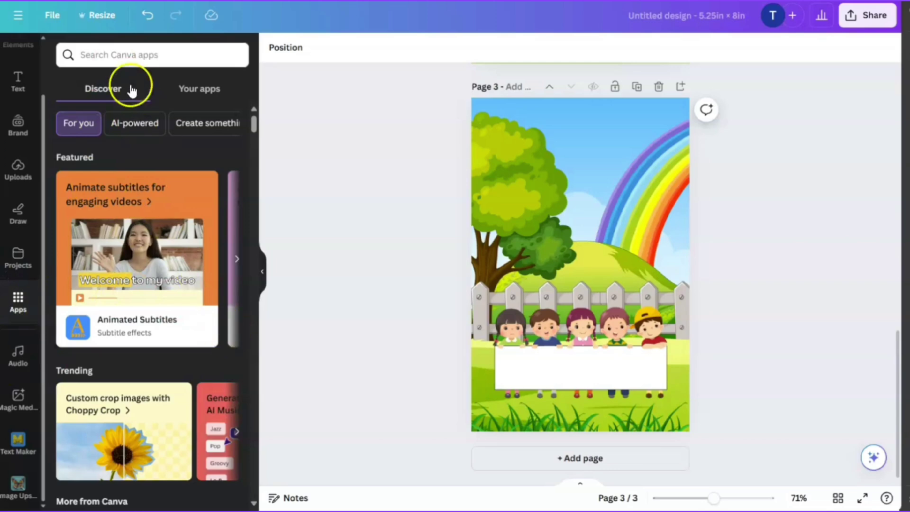
click(131, 56)
text(te)
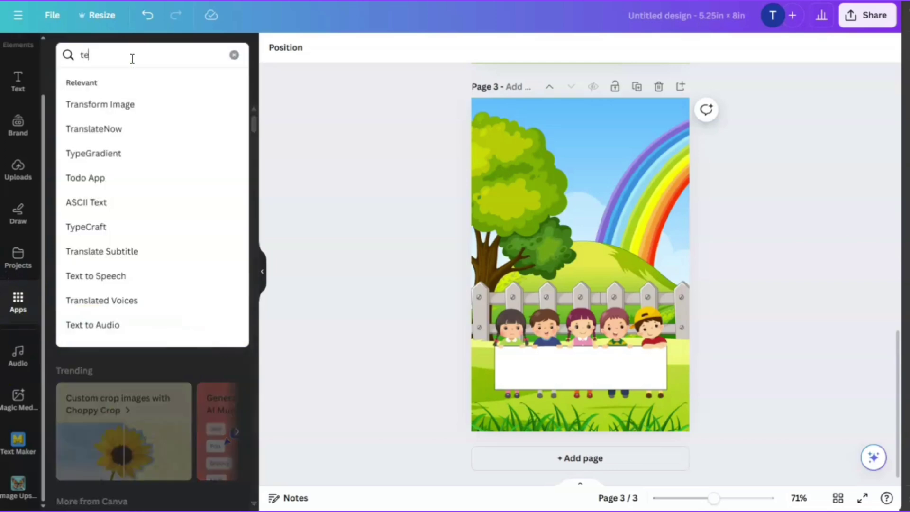
text(xt maker)
key(Return)
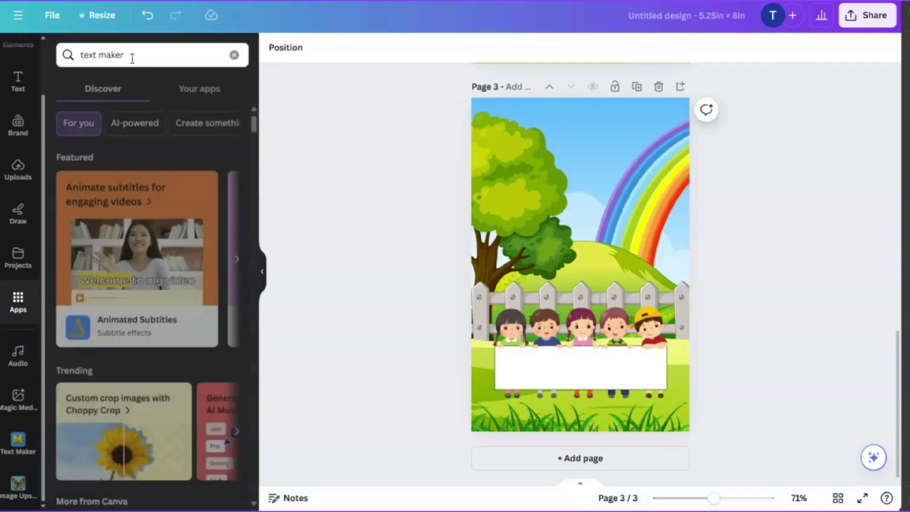
click(83, 119)
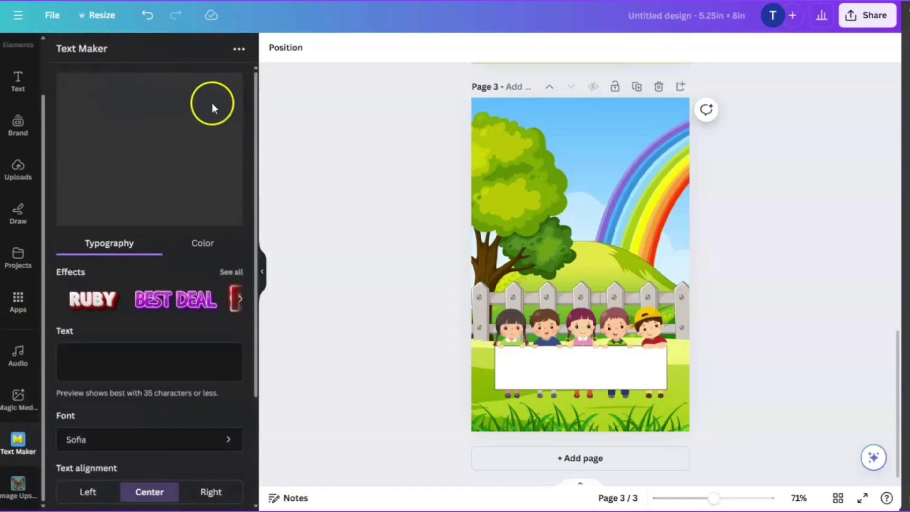
- Enter "Social Skills" as the title text in Text Maker
scroll(124, 330, down, 3)
click(83, 216)
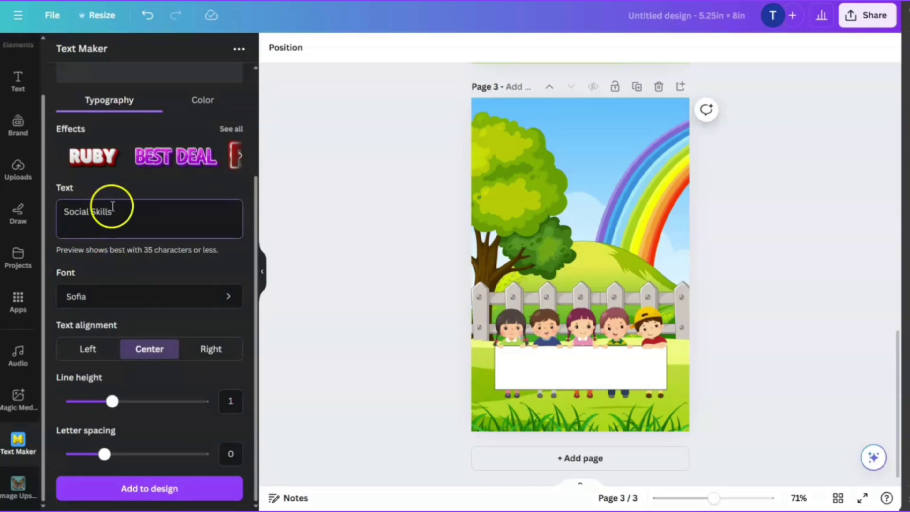
text(Social Skills)
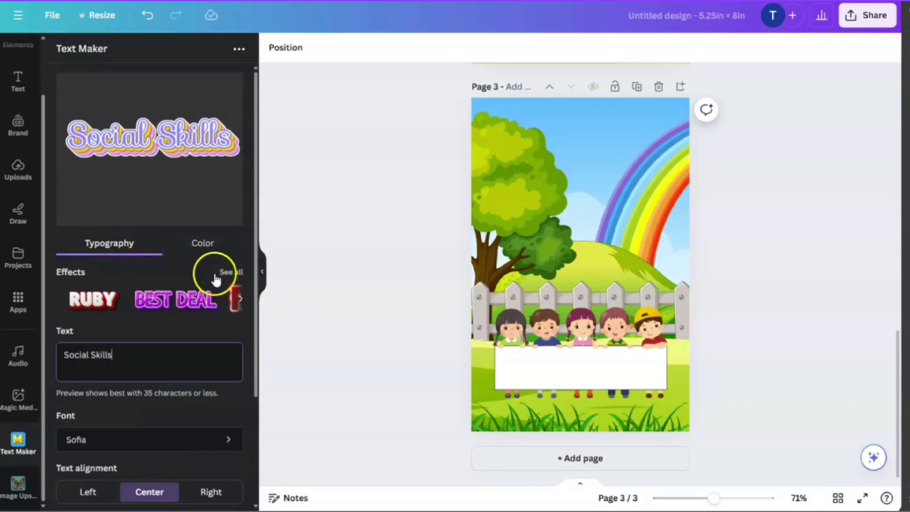
- Apply the red and white Ruby effect to the "Social Skills" text
click(236, 273)
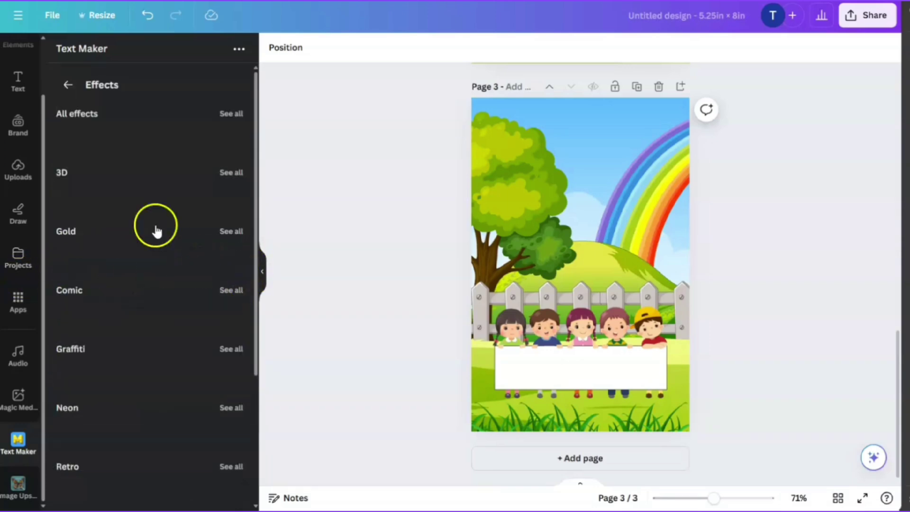
click(97, 139)
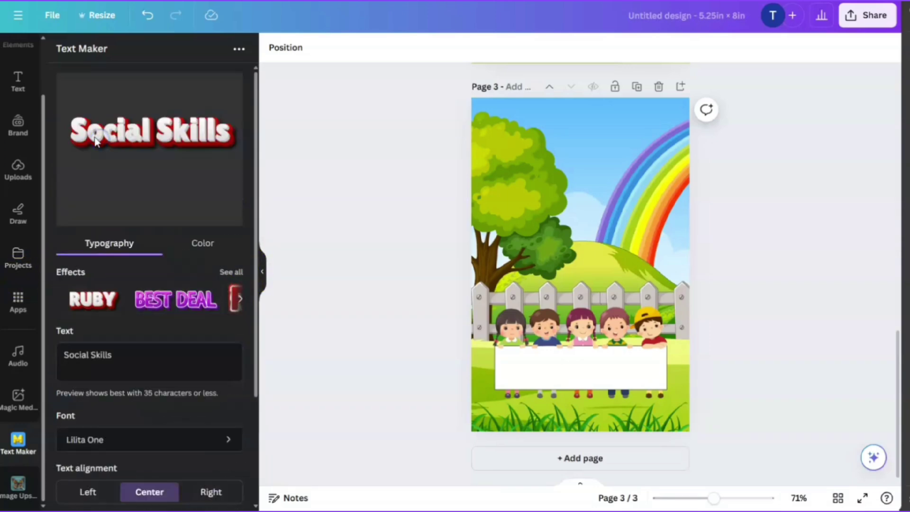
scroll(171, 203, down, 1)
scroll(175, 227, up, 1)
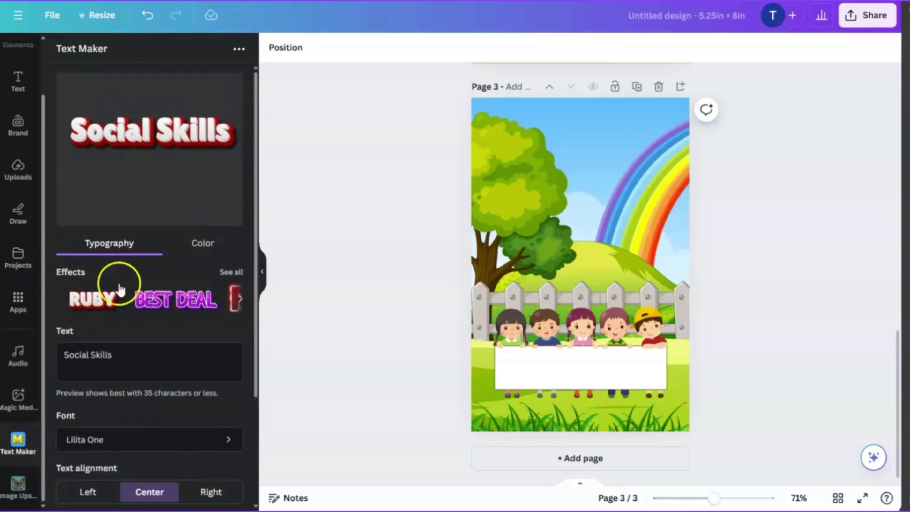
click(232, 274)
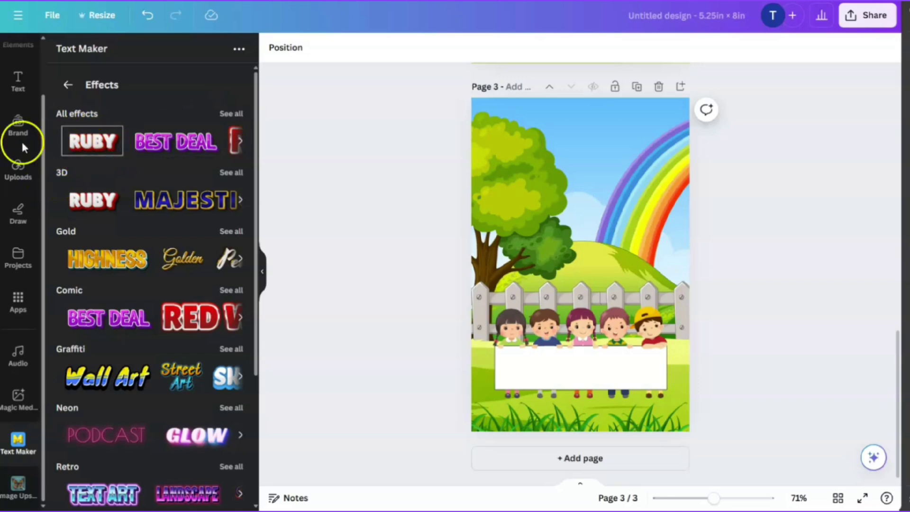
click(89, 140)
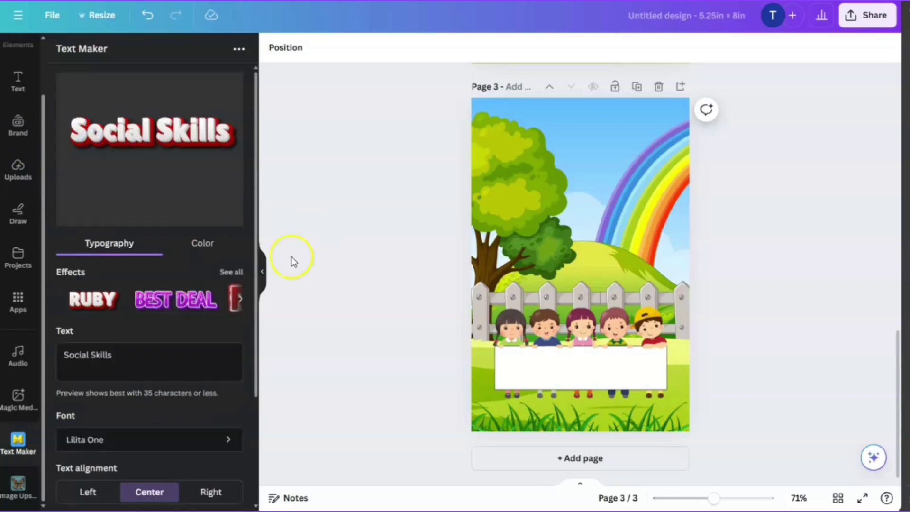
- Add the Ruby-style "Social Skills" title to page 3, enlarge it and center it on the children's blank banner
scroll(163, 296, down, 3)
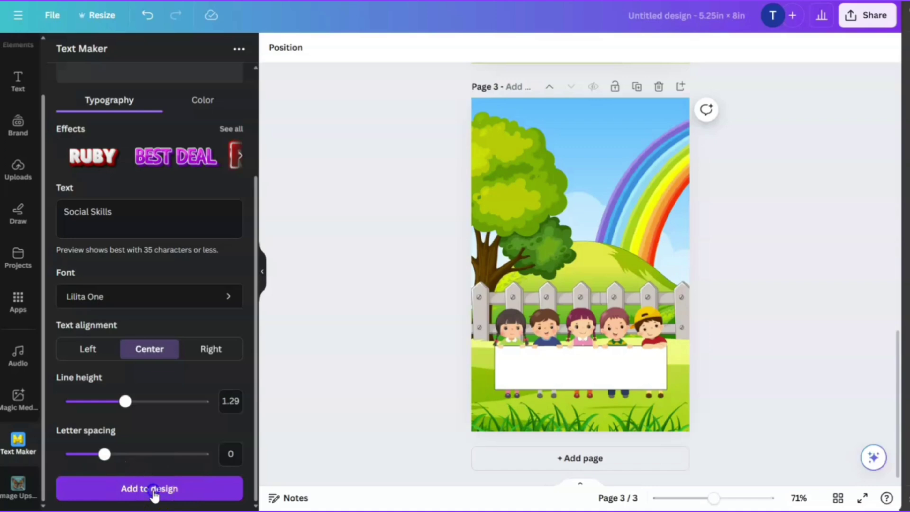
click(154, 493)
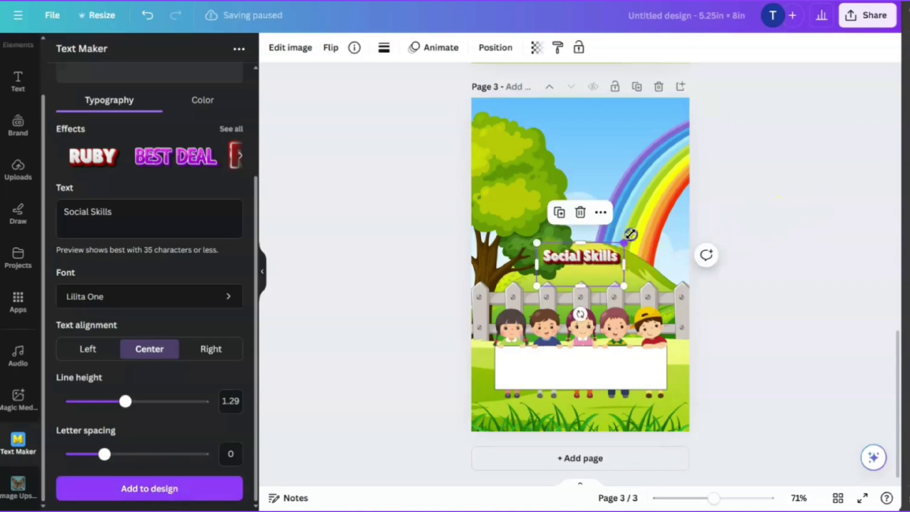
drag(630, 234, 573, 366)
drag(666, 335, 639, 349)
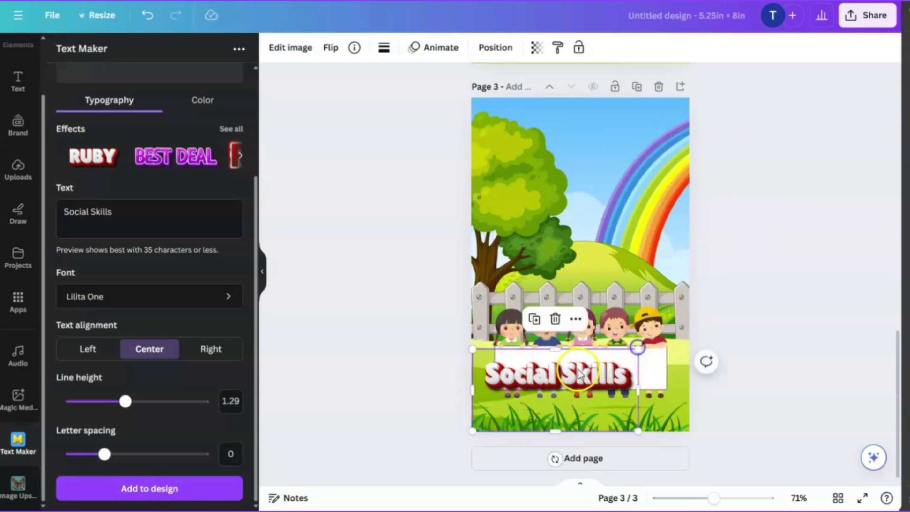
drag(576, 363, 601, 362)
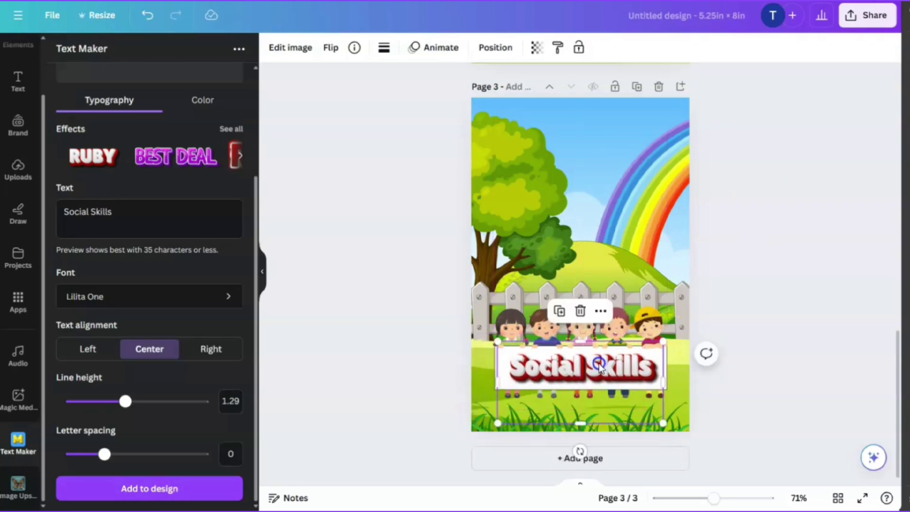
double_click(600, 362)
click(747, 388)
double_click(603, 367)
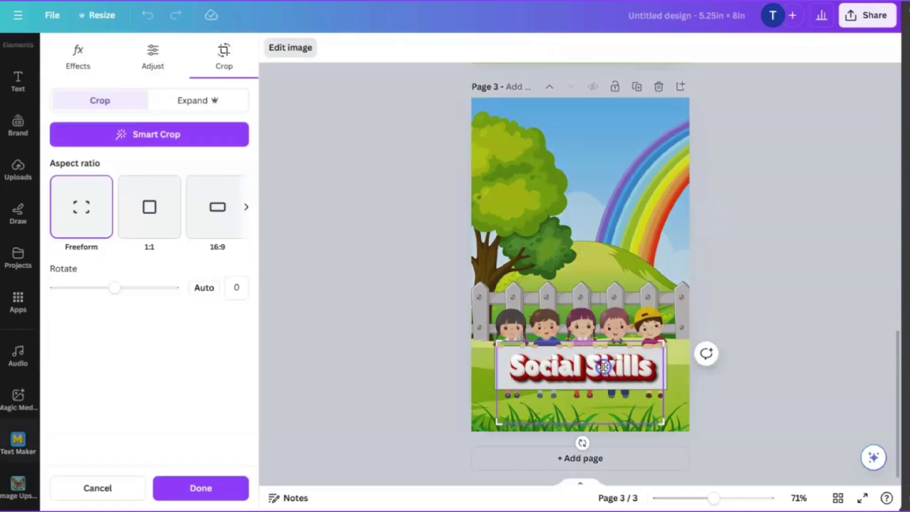
click(777, 384)
click(578, 375)
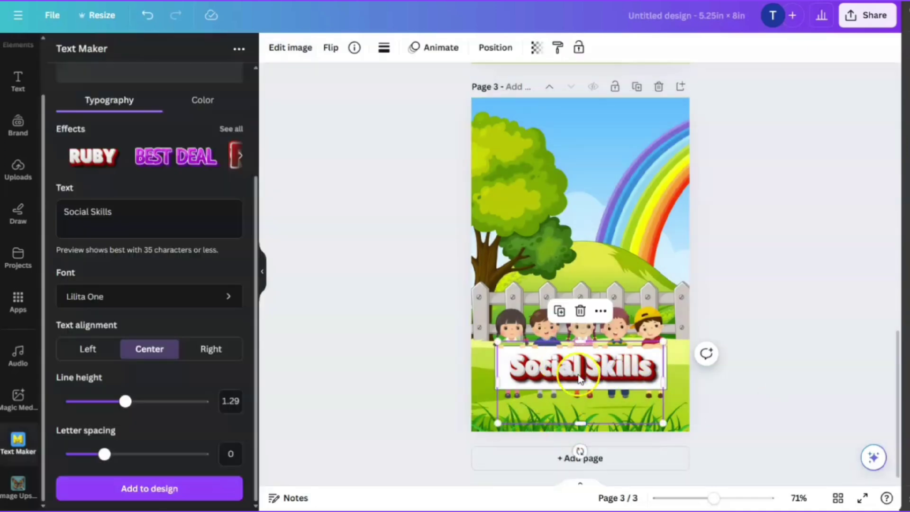
click(734, 345)
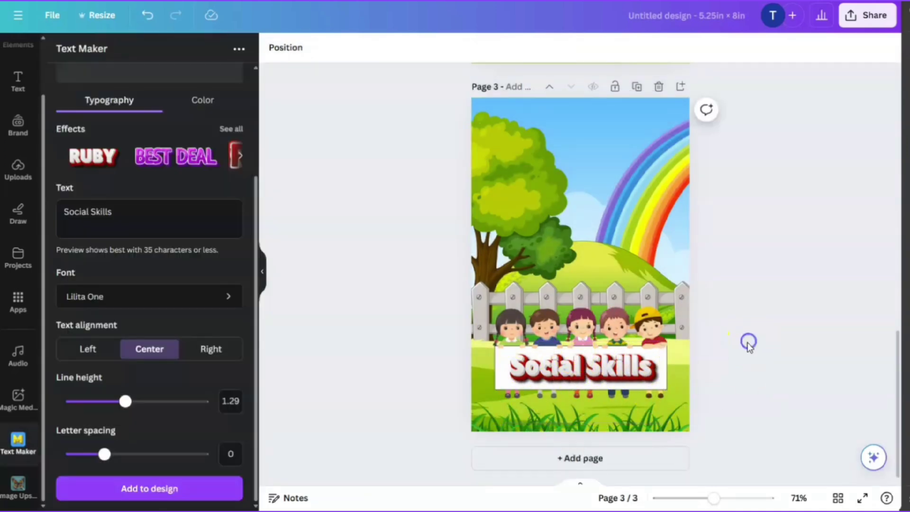
- Examine the fill and outline gradient color settings of the "Social Skills" text effect
click(111, 337)
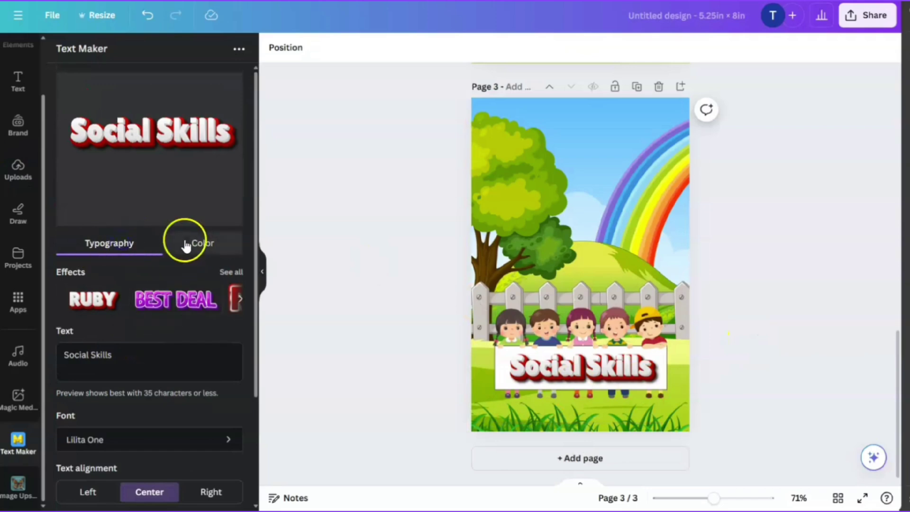
click(227, 244)
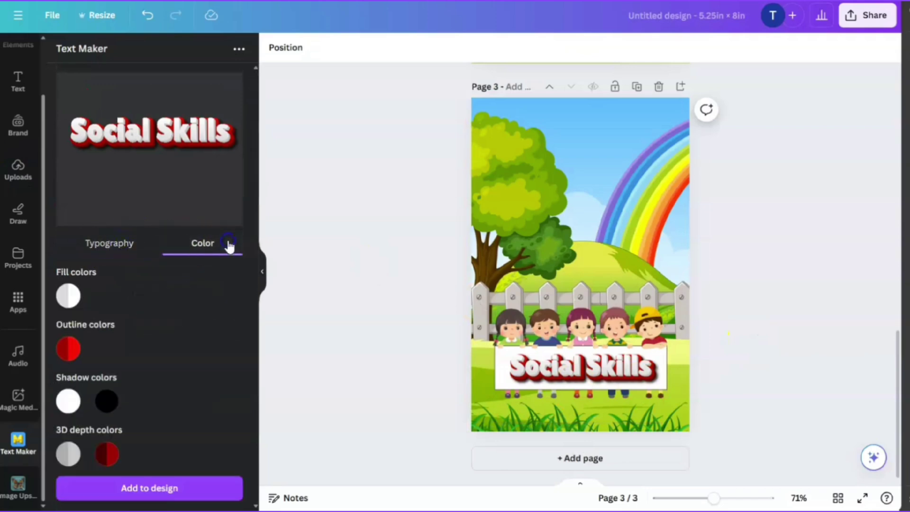
click(71, 349)
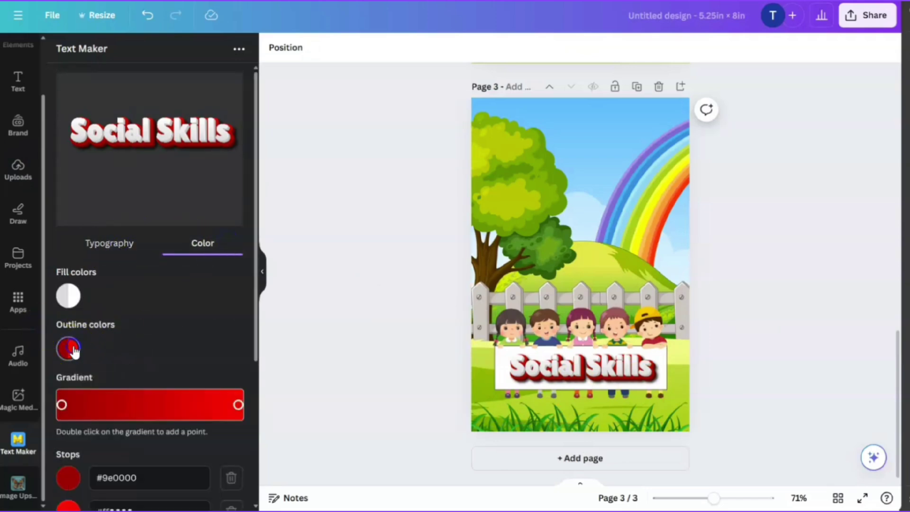
click(67, 289)
scroll(156, 378, down, 5)
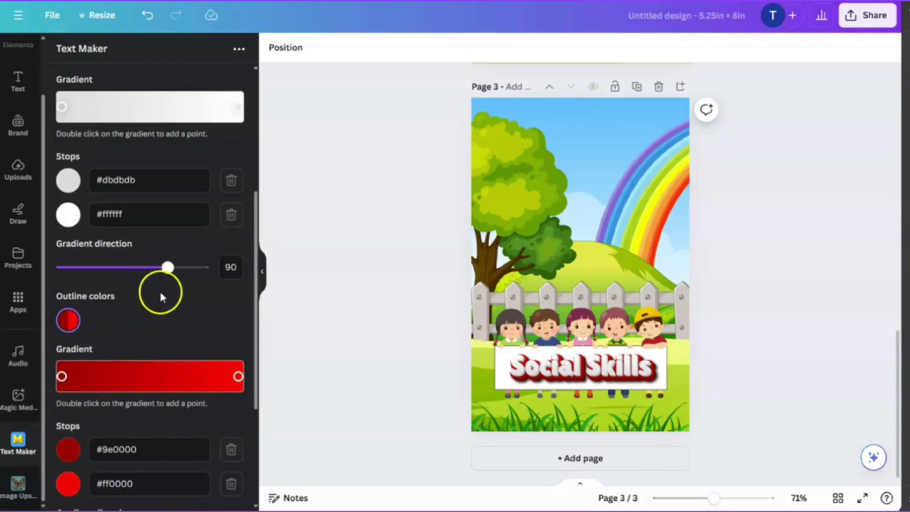
click(70, 327)
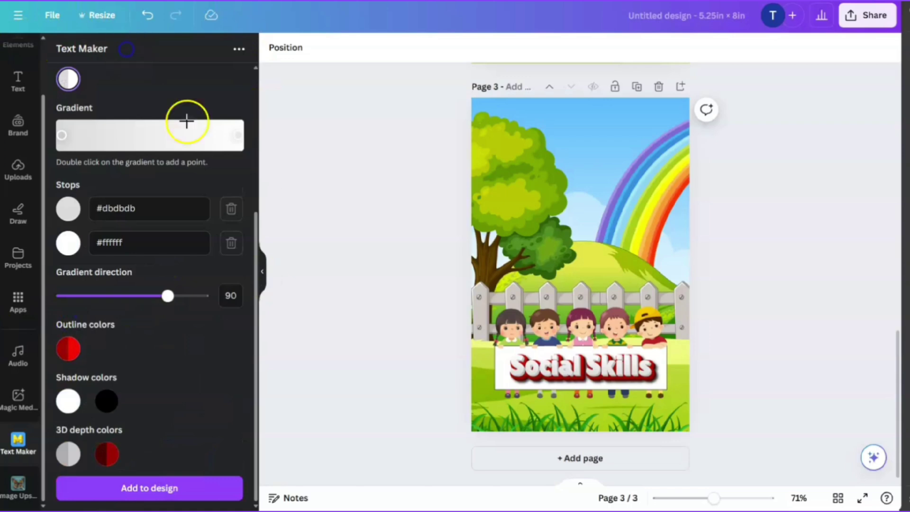
scroll(225, 326, up, 5)
click(123, 244)
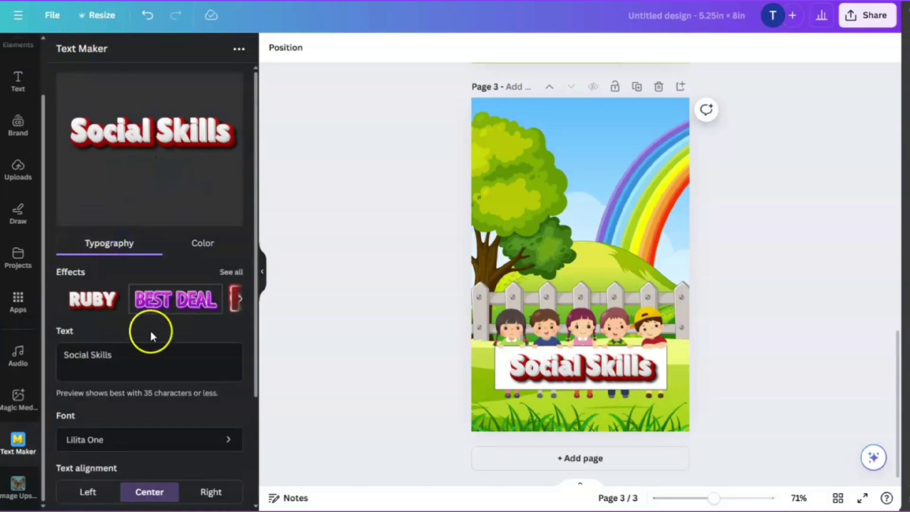
- Apply the Comic effect with white letters, green depth and the Luckiest Guy font to the "Social Skills" text
click(228, 271)
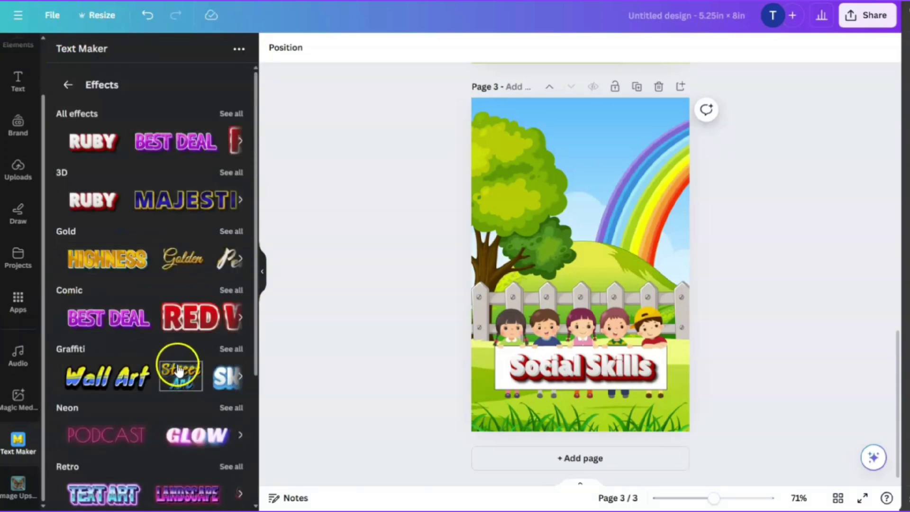
scroll(178, 368, down, 4)
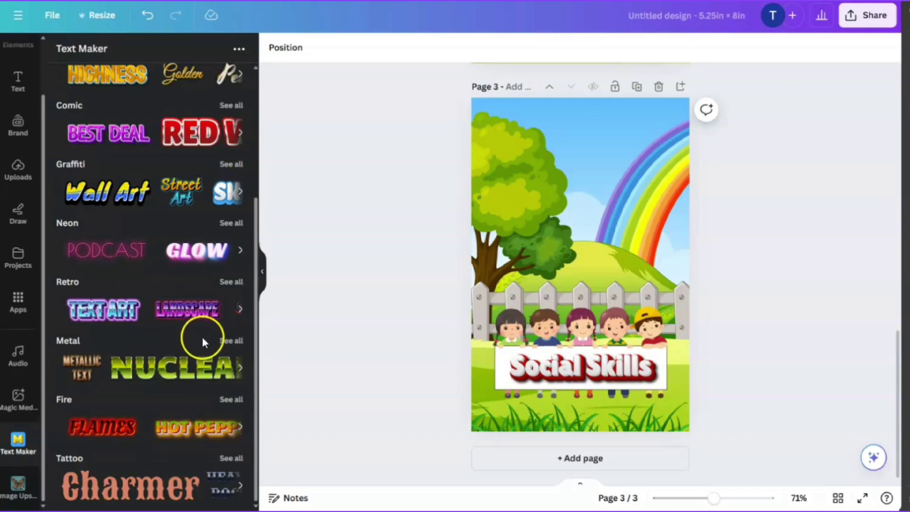
scroll(180, 417, up, 4)
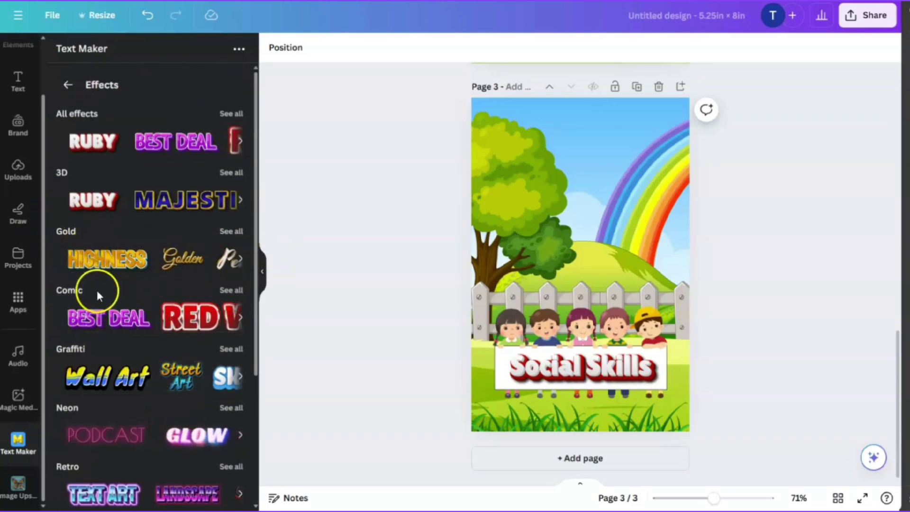
click(229, 292)
scroll(109, 344, down, 8)
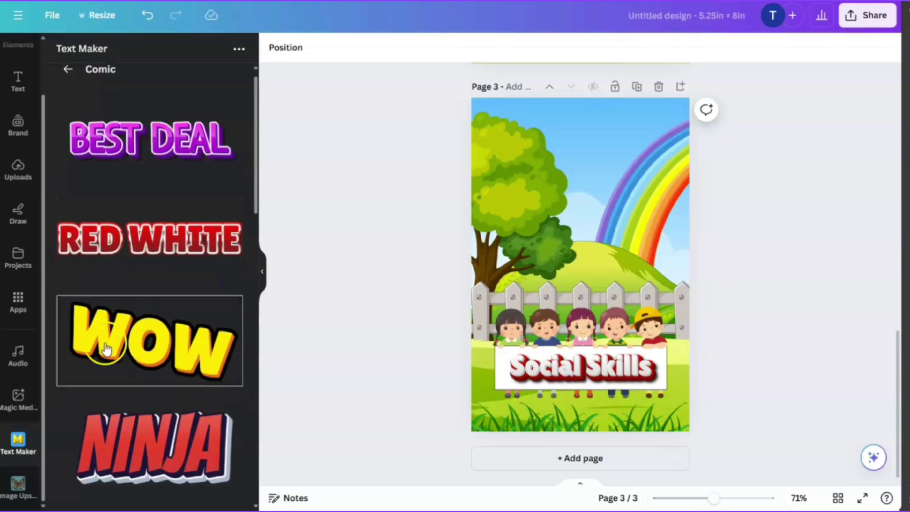
click(126, 195)
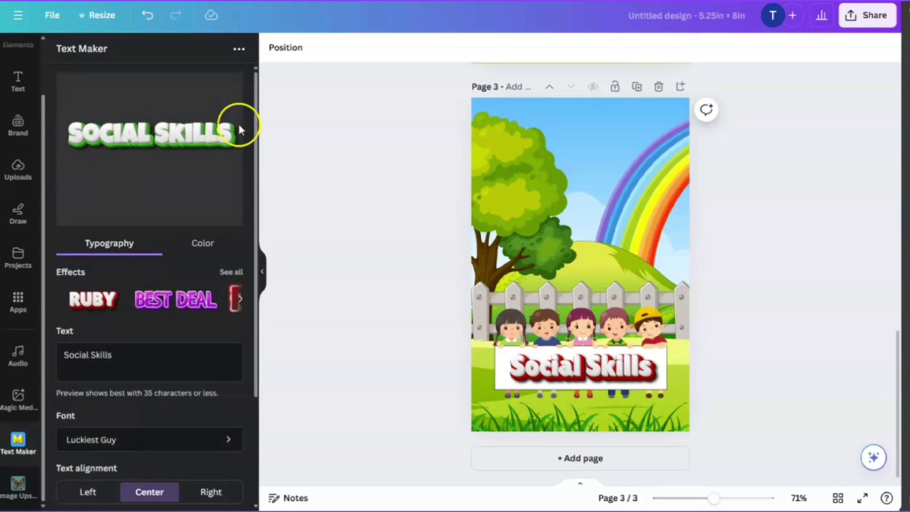
- Add the green "Social Skills" title to page 3 and enlarge it to about the banner's width
scroll(210, 339, down, 3)
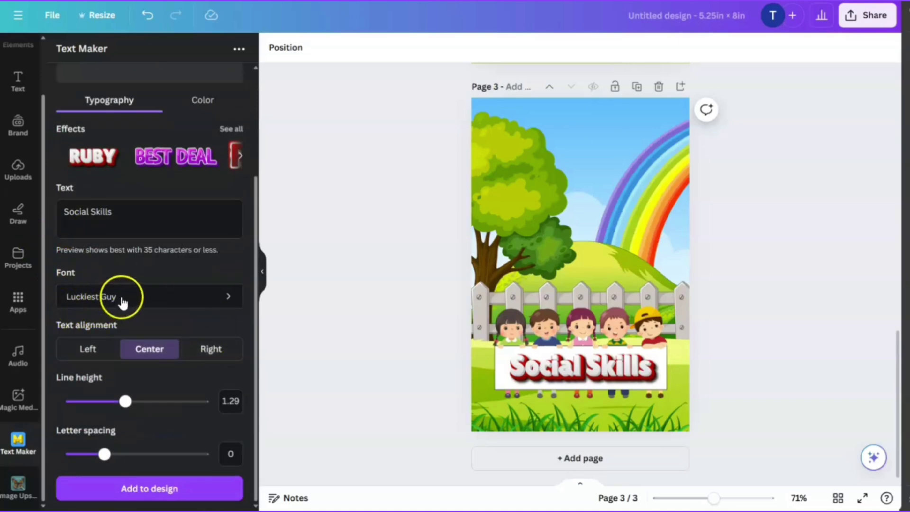
click(151, 489)
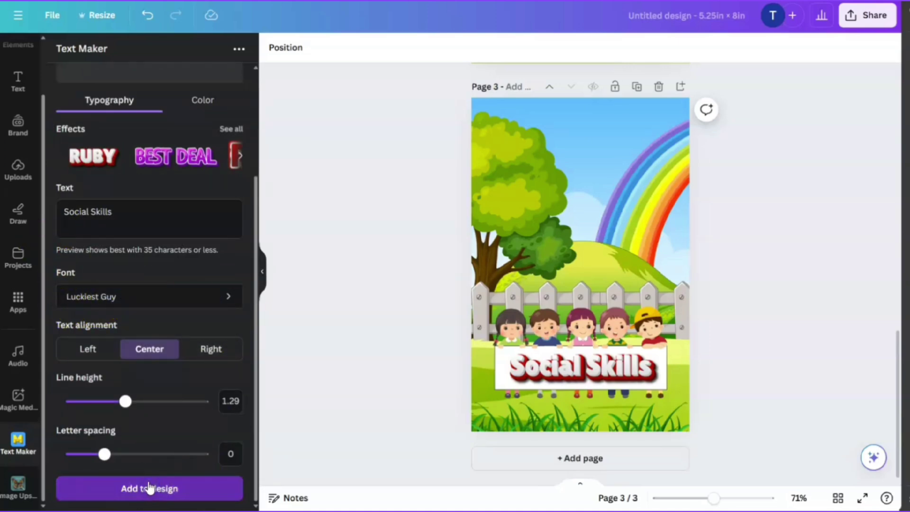
click(604, 421)
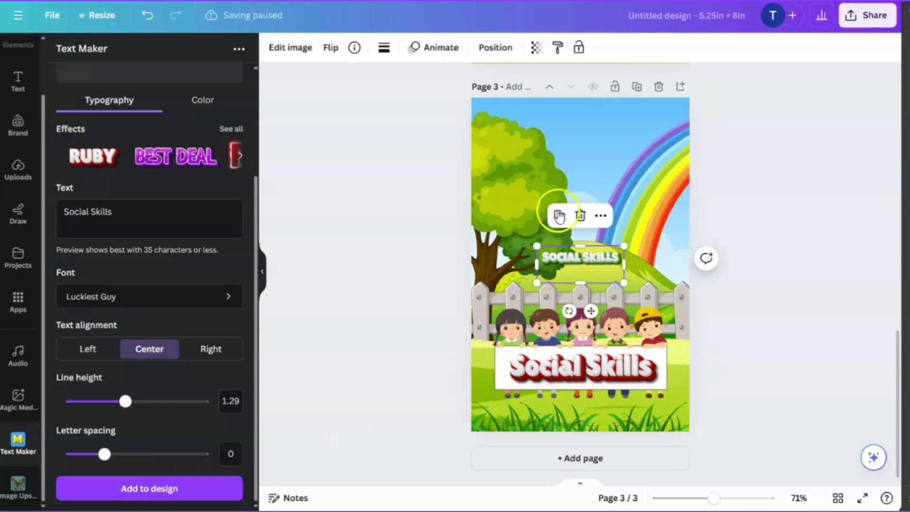
drag(536, 248, 598, 255)
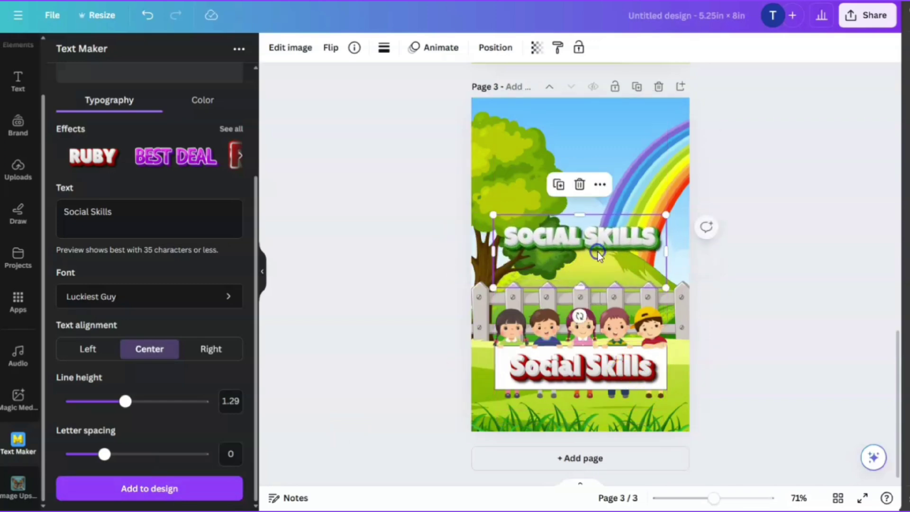
- Delete the red "Social Skills" title from the banner and move the green title onto it in its place
click(597, 370)
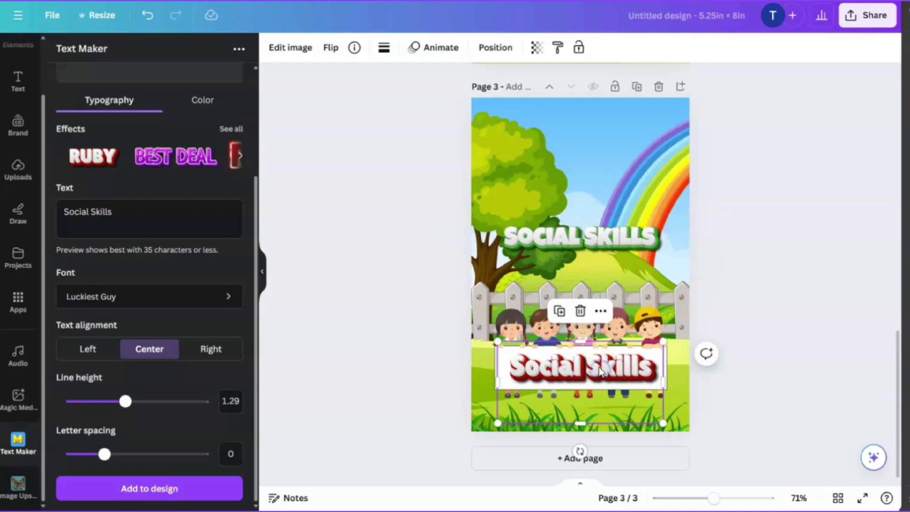
key(Delete)
drag(626, 237, 625, 368)
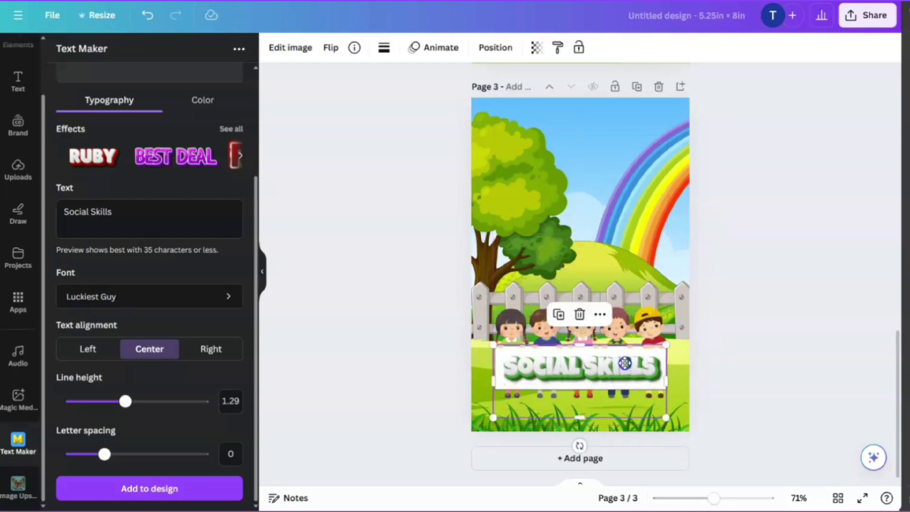
click(786, 365)
click(608, 359)
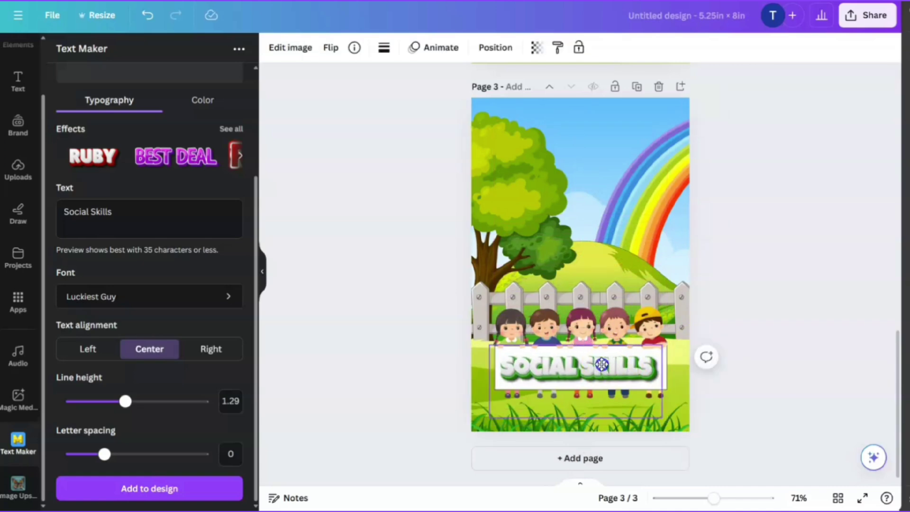
click(779, 337)
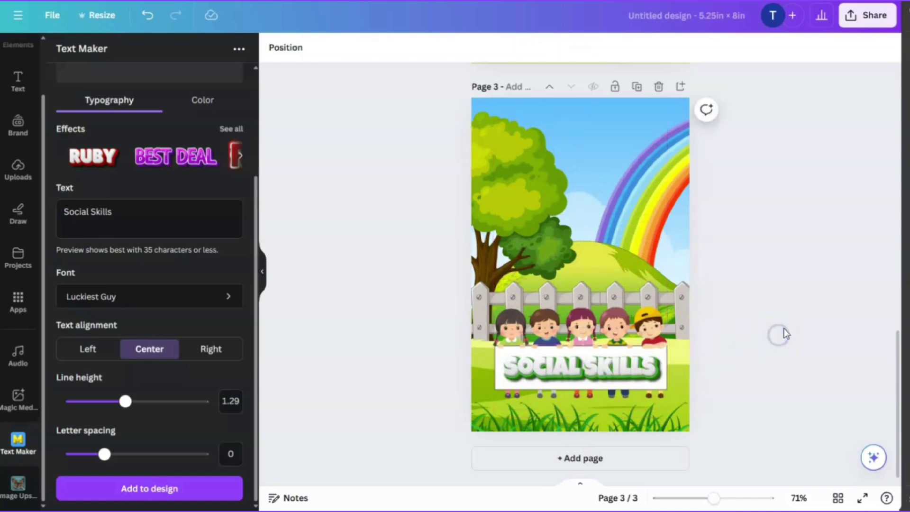
click(569, 377)
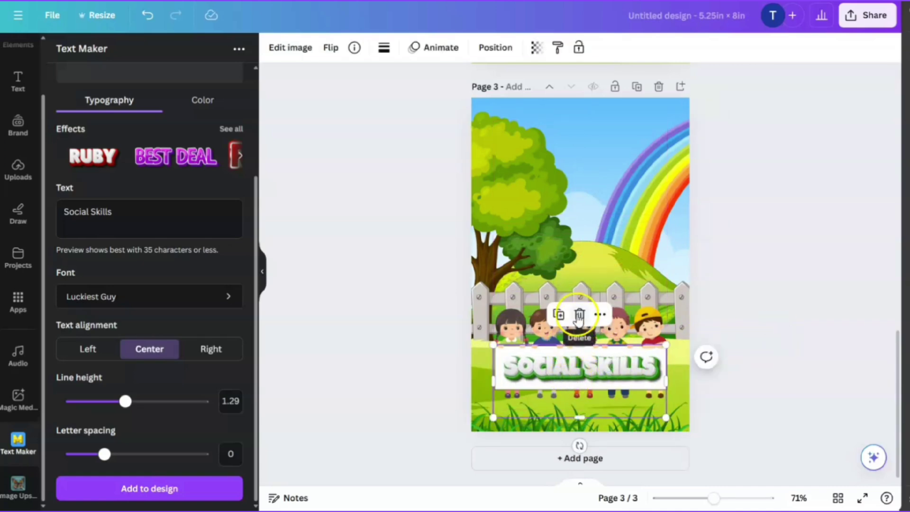
click(200, 218)
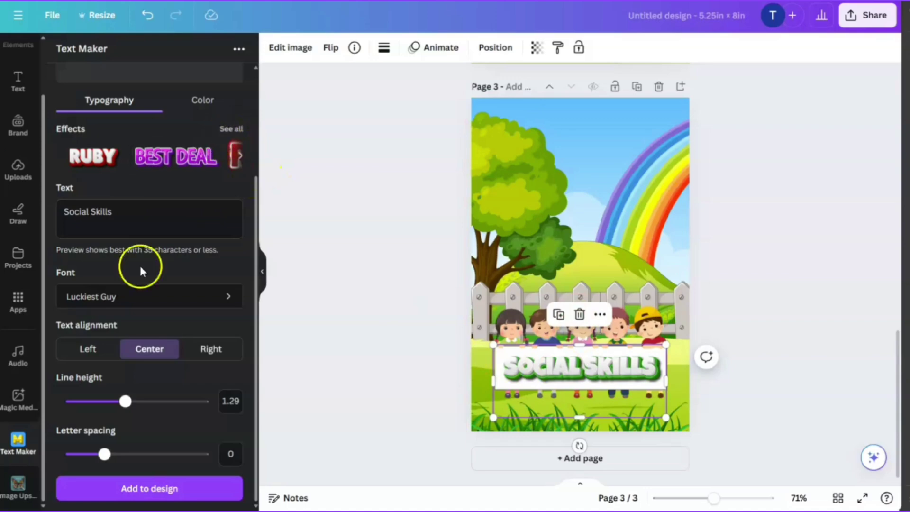
- Apply the Graffiti "Skateboard" effect with white letters and blue depth to the "Social Skills" text
click(231, 271)
click(240, 141)
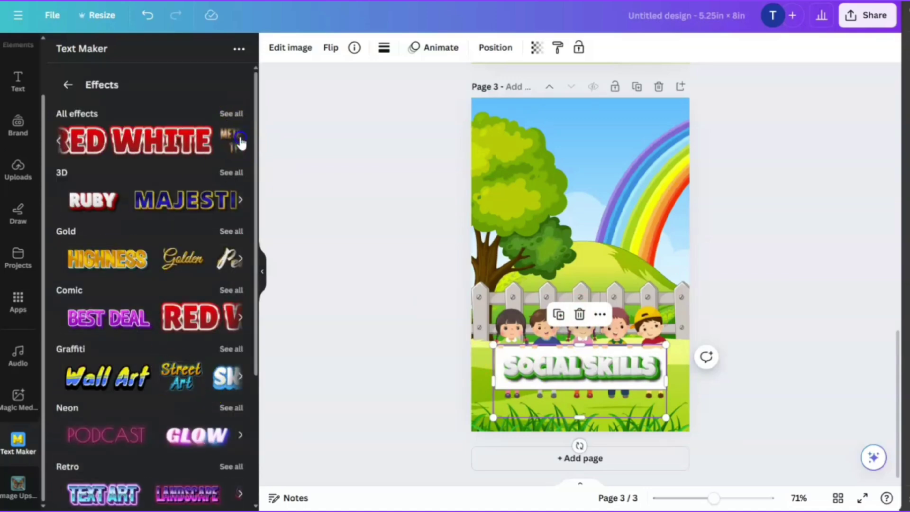
scroll(126, 227, down, 4)
scroll(138, 346, up, 4)
click(138, 348)
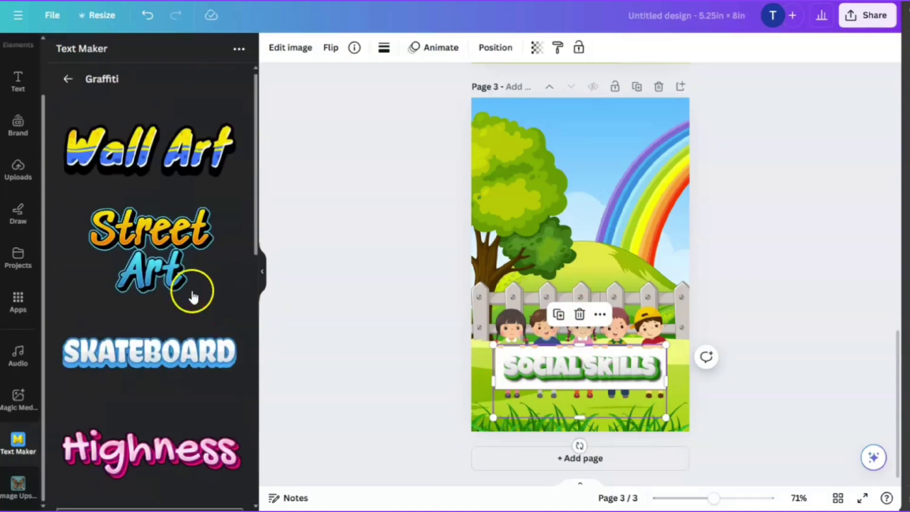
scroll(190, 291, down, 6)
scroll(189, 290, up, 3)
click(121, 365)
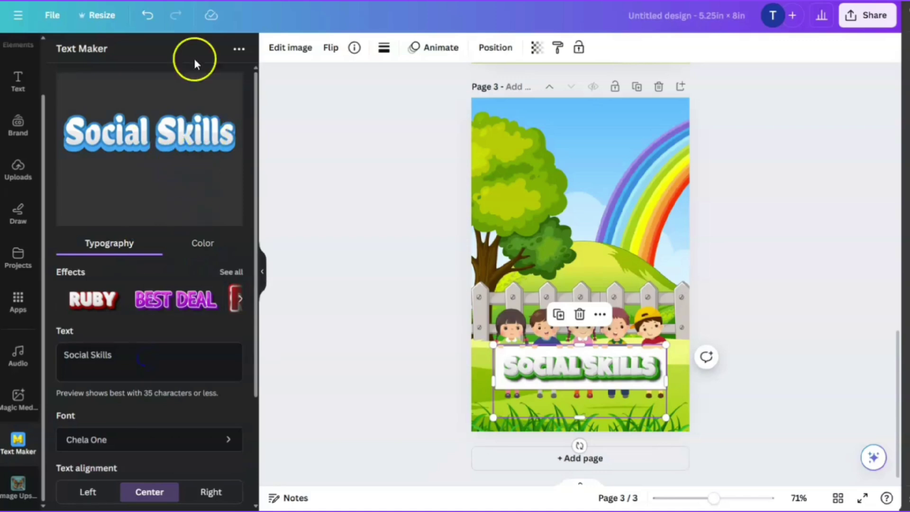
- Add the blue "Social Skills" title to page 3 and place it on the banner instead of the green one
scroll(156, 284, down, 3)
click(142, 488)
drag(592, 273, 592, 401)
scroll(16, 264, up, 2)
- Search the elements for "speech bubble" and show all matching graphics
click(18, 100)
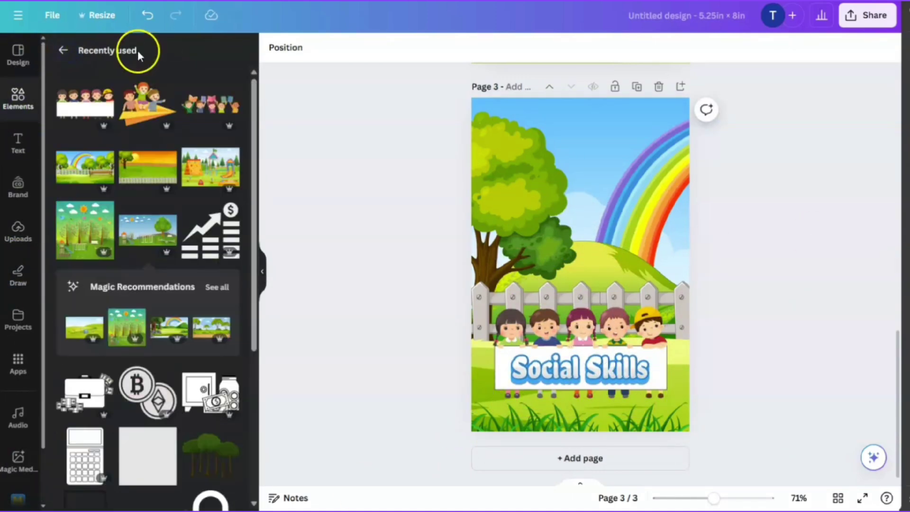
click(63, 50)
click(137, 54)
text(speech bubble)
key(Return)
click(233, 209)
- Browse the speech bubble graphics, trying several on page 3 and deleting each one
scroll(142, 325, down, 5)
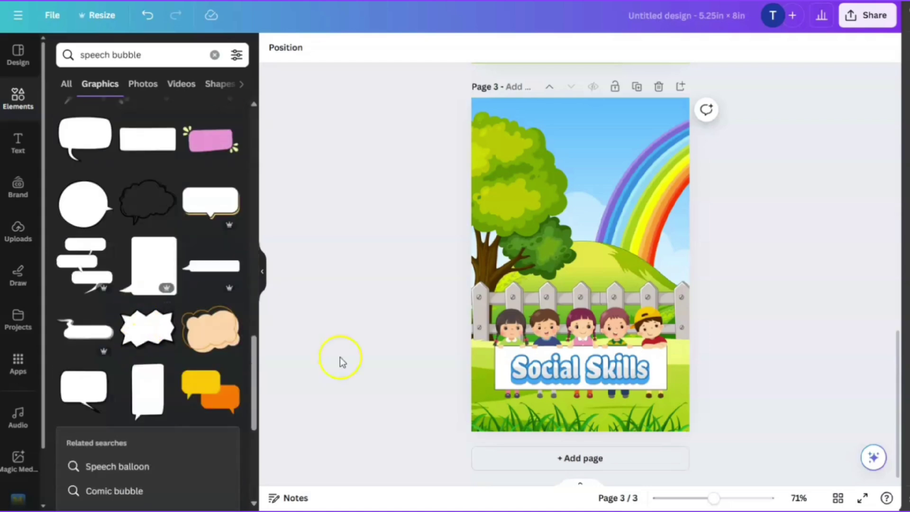
scroll(220, 365, down, 5)
click(142, 134)
key(Delete)
scroll(173, 334, down, 5)
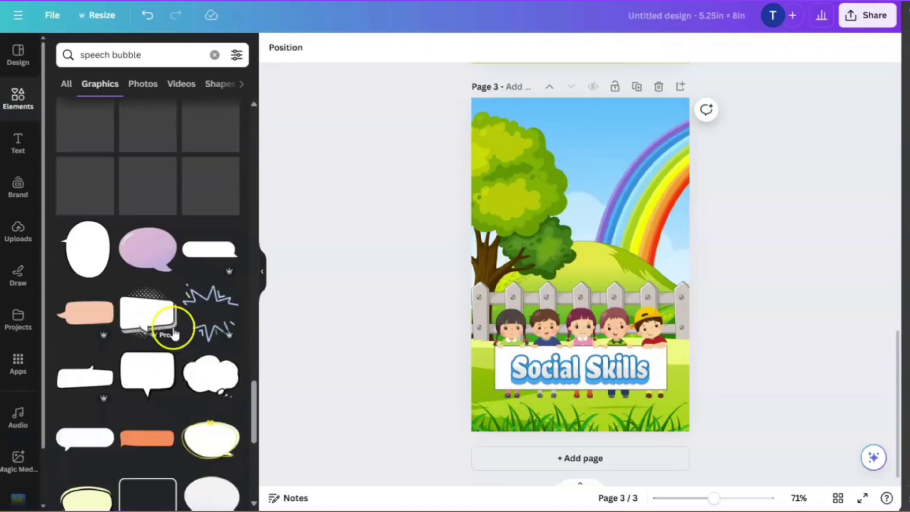
click(173, 334)
key(Delete)
scroll(148, 313, down, 10)
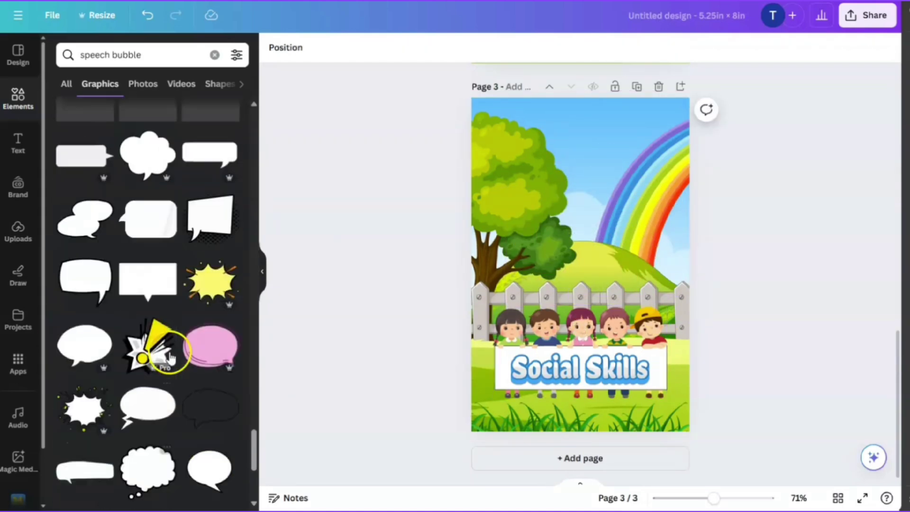
scroll(170, 357, down, 4)
click(148, 288)
key(Delete)
scroll(157, 331, down, 4)
click(128, 199)
key(Delete)
scroll(159, 401, down, 5)
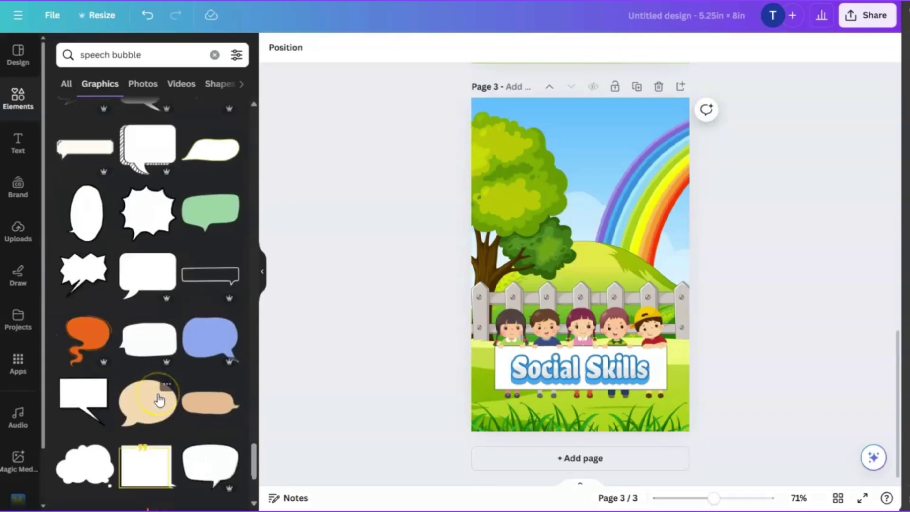
scroll(159, 399, down, 6)
click(85, 322)
key(Delete)
scroll(154, 426, down, 3)
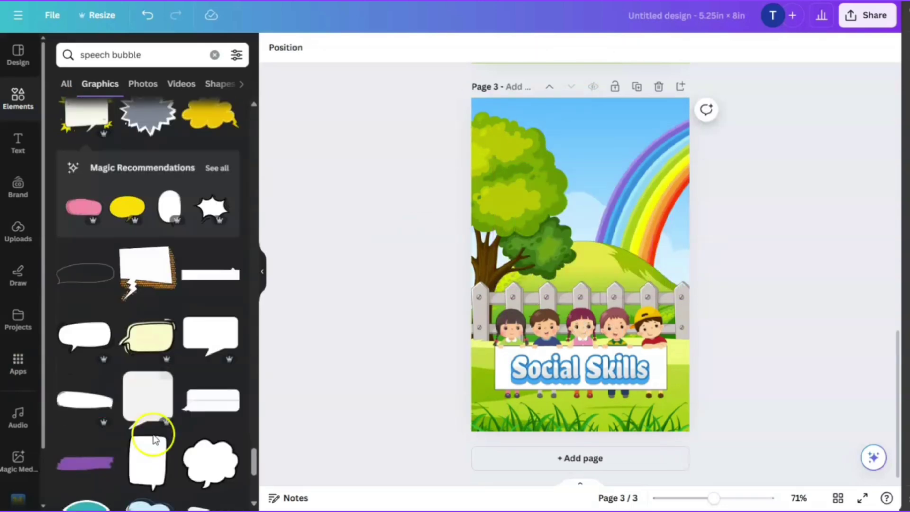
scroll(155, 438, down, 5)
click(81, 280)
key(Delete)
- Add the orange-bordered white speech bubble above the children, mirror it horizontally and try light blue for its outer border
click(85, 341)
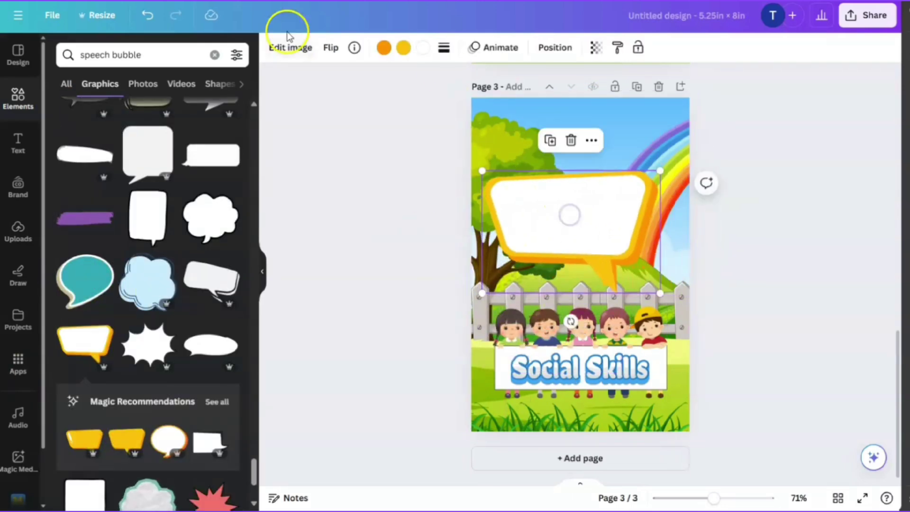
click(384, 48)
click(195, 268)
click(162, 344)
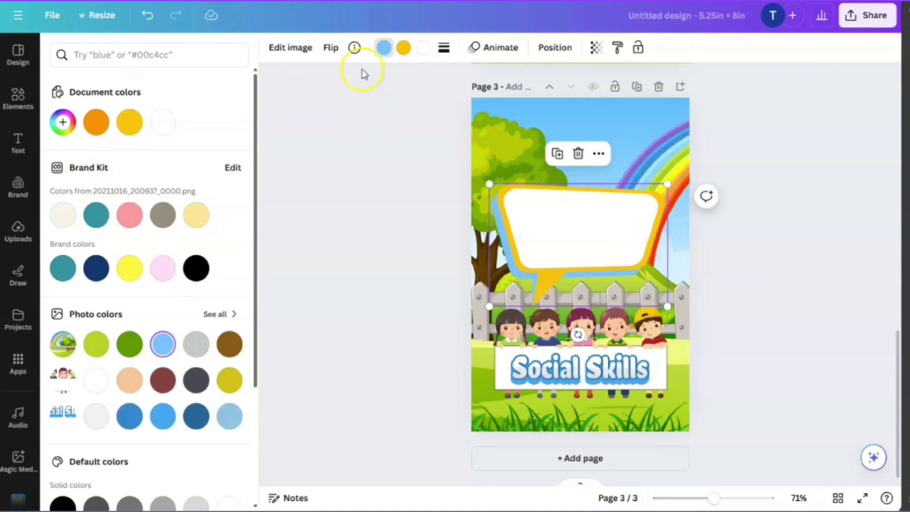
key(ctrl+z)
- Try light blue with green and peach with brown as the speech bubble's two border colors
click(403, 47)
click(163, 344)
click(129, 343)
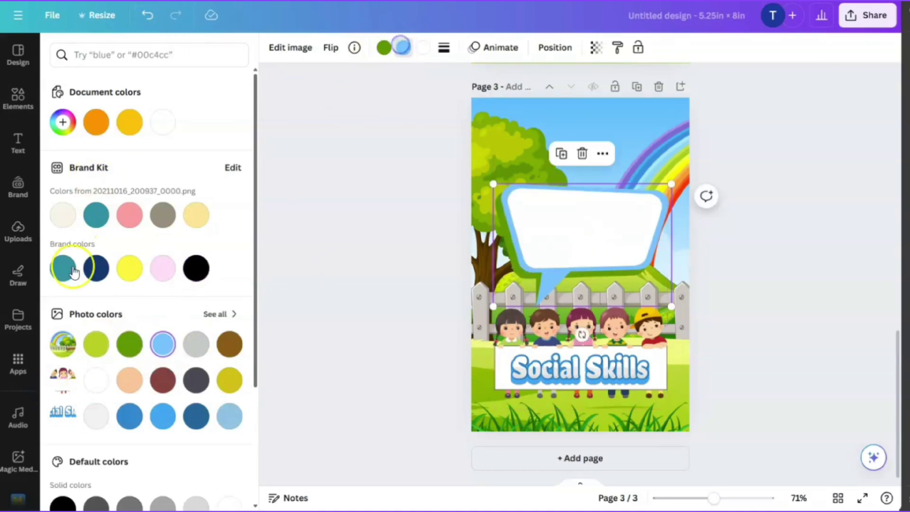
click(96, 343)
click(229, 344)
click(129, 379)
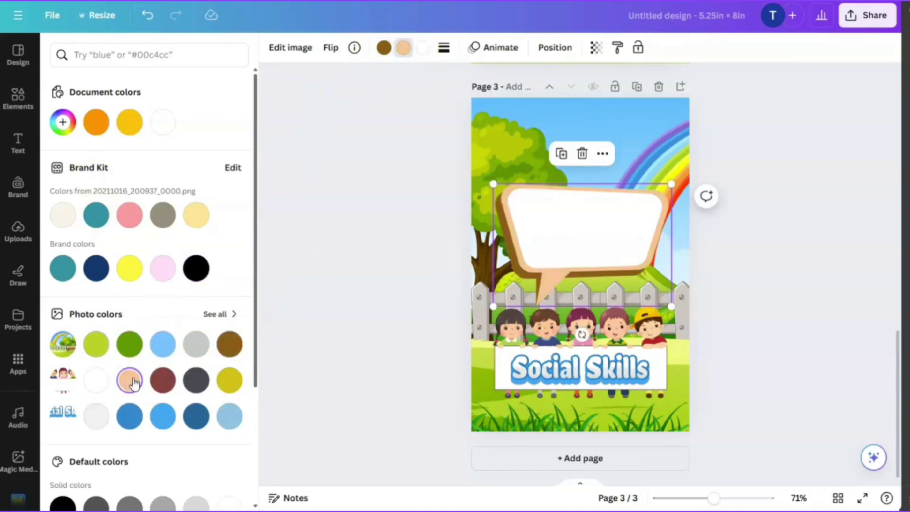
- Color the speech bubble's outer edge medium blue and its inner border light blue, and adjust its position above the children
click(129, 416)
click(163, 343)
click(568, 203)
mouse_move(586, 219)
mouse_down()
mouse_move(586, 196)
mouse_move(586, 218)
mouse_up()
click(731, 248)
- Add a subheading reading "50 Activities" over the speech bubble
click(18, 142)
click(98, 190)
text(50 Activities)
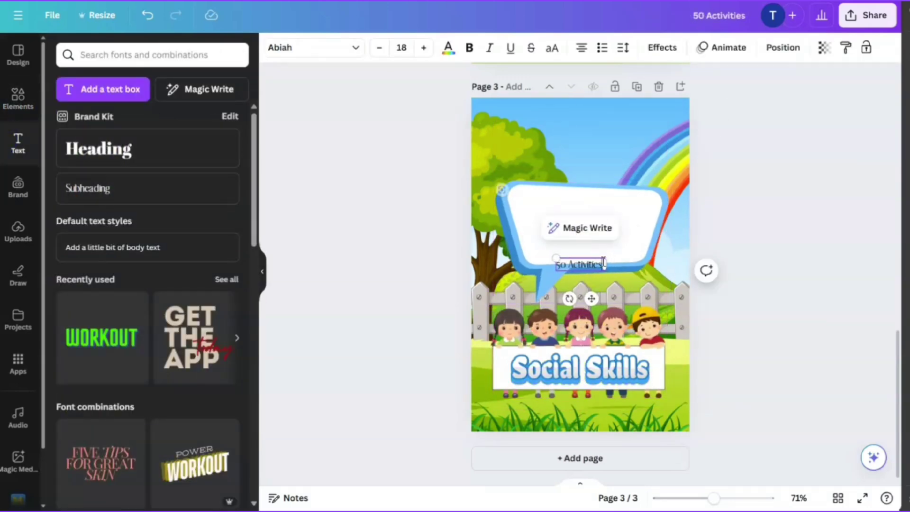
- Add the subheading "A Guide to Help Children Develop Social Skills Ages 8-10" and set its font to Lovelo
click(98, 189)
text(A Guide to Help Children Deve)
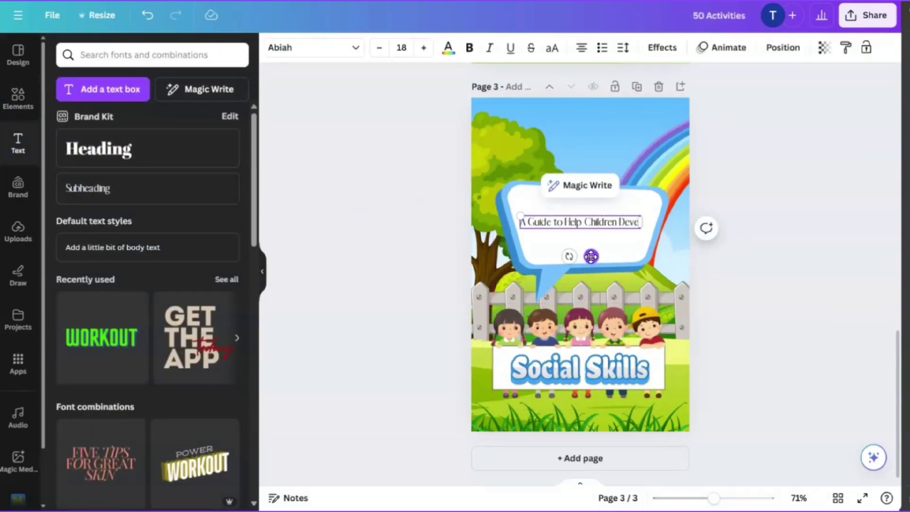
text( 8-10)
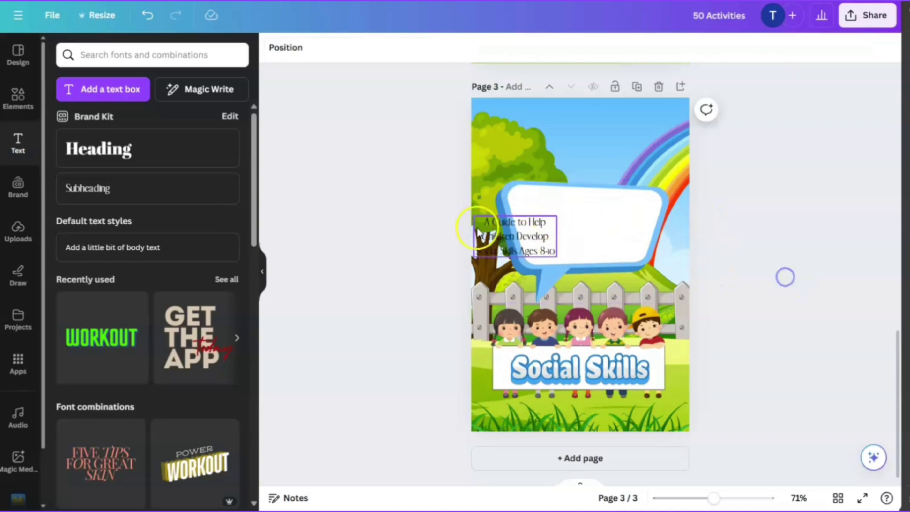
click(313, 47)
click(142, 254)
click(148, 15)
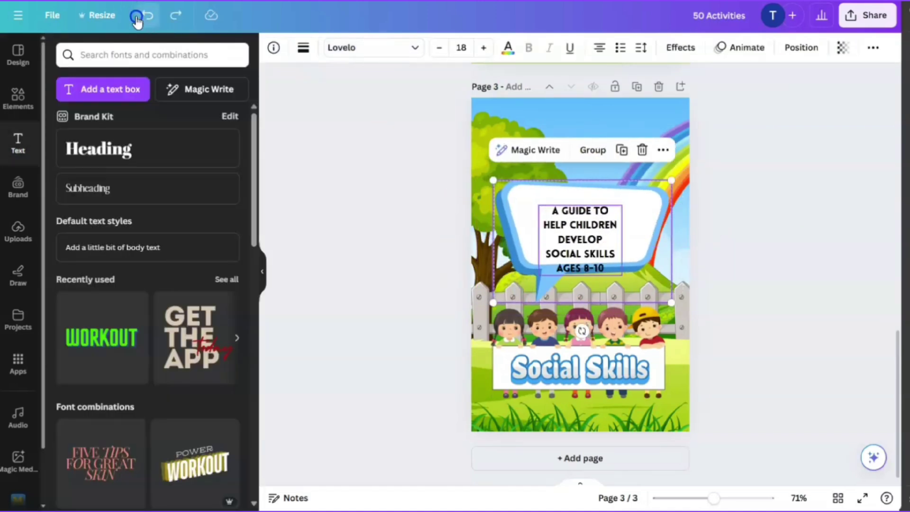
- Move the guide text aside, then move the "Social Skills" title from the banner into the speech bubble, in front of it
click(573, 223)
drag(574, 224, 668, 255)
drag(579, 369, 580, 213)
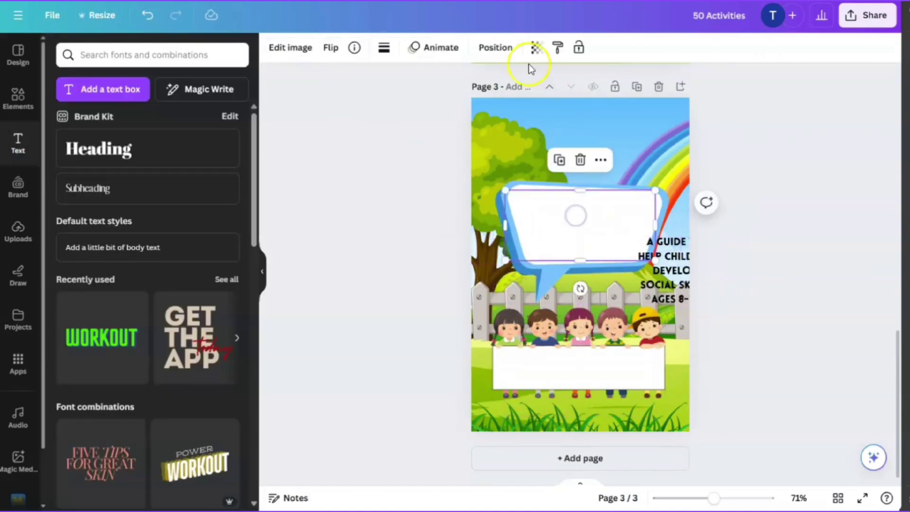
click(495, 48)
- Move the guide text onto the children's banner and fit it on two lines at font size 13.1
drag(658, 302, 611, 359)
click(643, 355)
drag(530, 358, 471, 357)
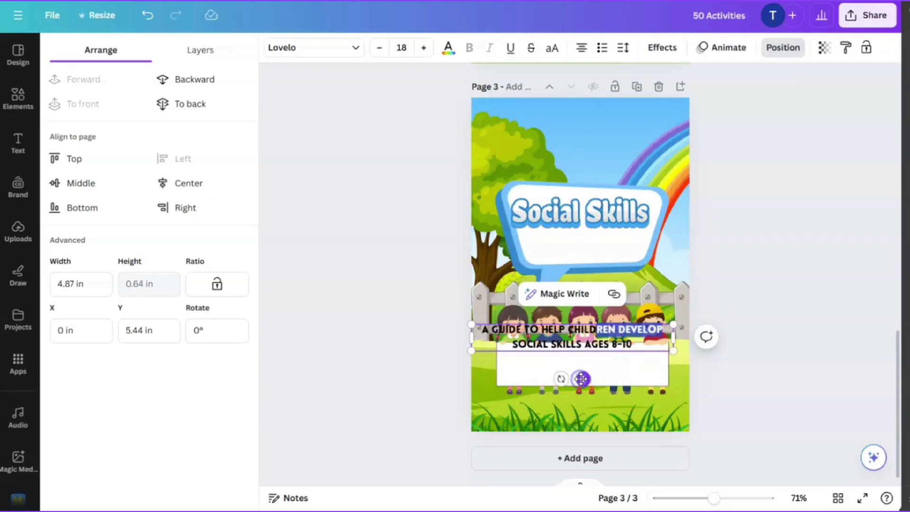
drag(674, 360, 623, 362)
click(545, 381)
drag(530, 368, 566, 368)
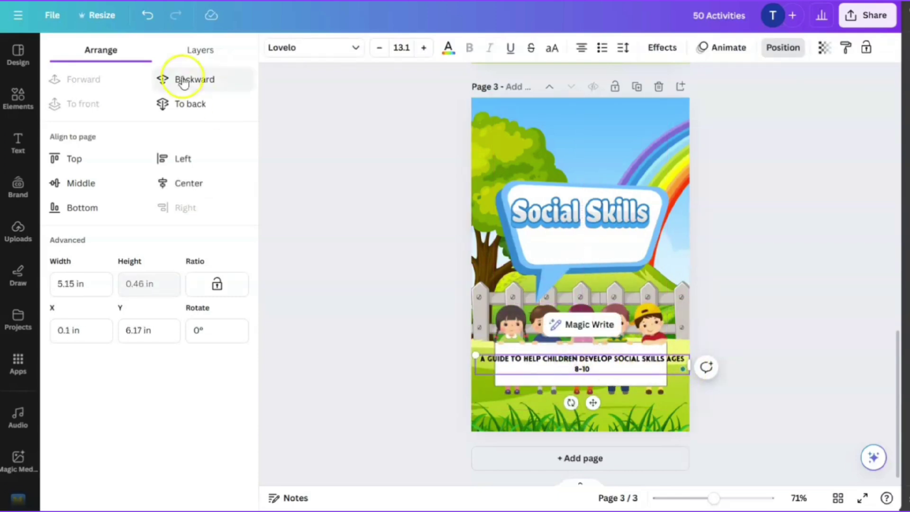
click(802, 374)
- Shrink the "Social Skills" title slightly and center it inside the speech bubble
click(599, 228)
drag(599, 228, 591, 231)
click(788, 277)
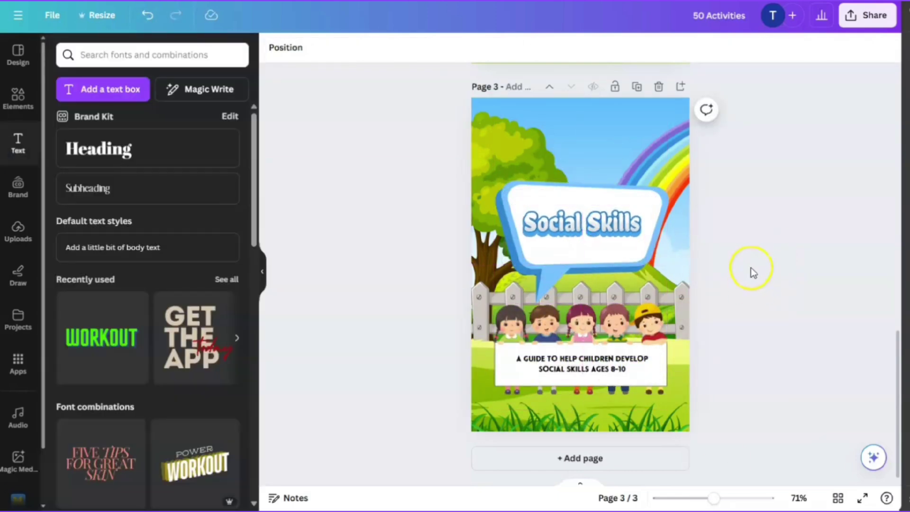
- Add a "Homeschool Edition" subheading at the top of page 3 in the Glacial Indifference font
scroll(753, 272, up, 2)
click(96, 189)
drag(580, 289, 589, 207)
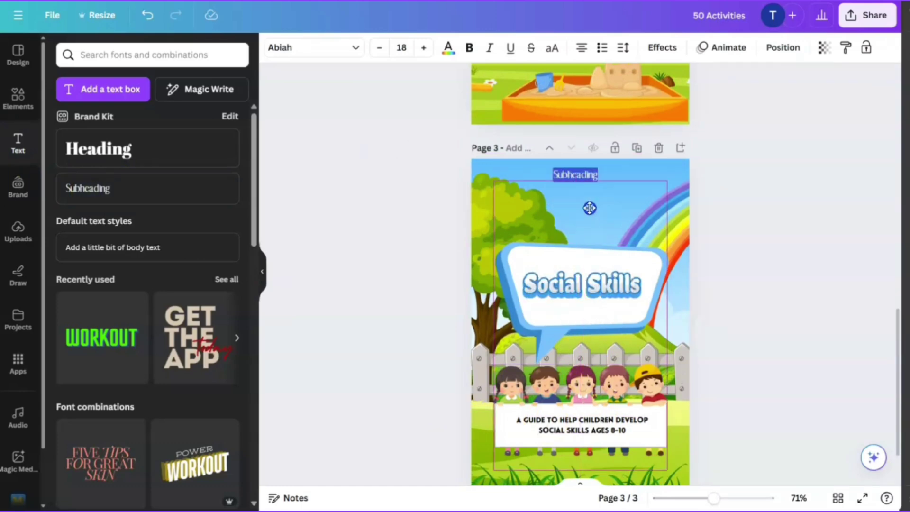
click(304, 46)
click(142, 251)
text(H)
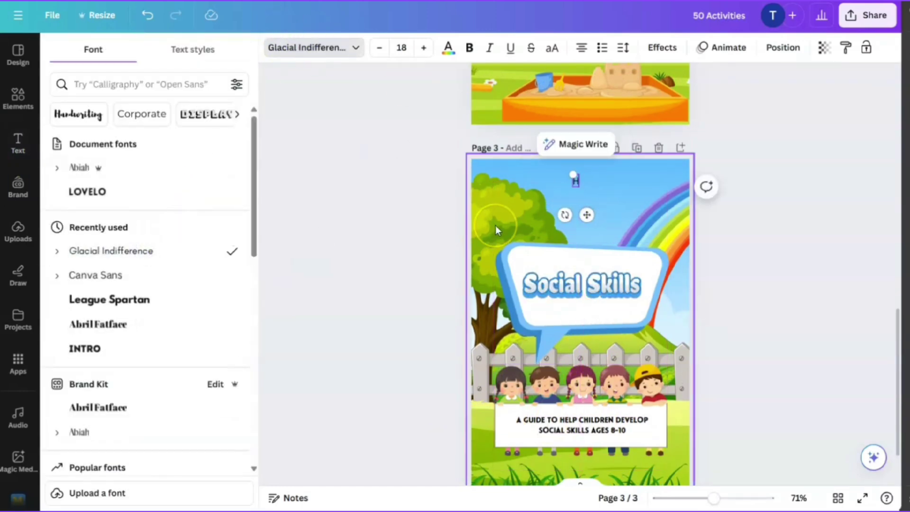
text(omeschool Edition)
- Try Canva Sans on "Homeschool Edition", return it to Glacial Indifference, and center it at size 14.2 above the speech bubble
scroll(589, 155, down, 2)
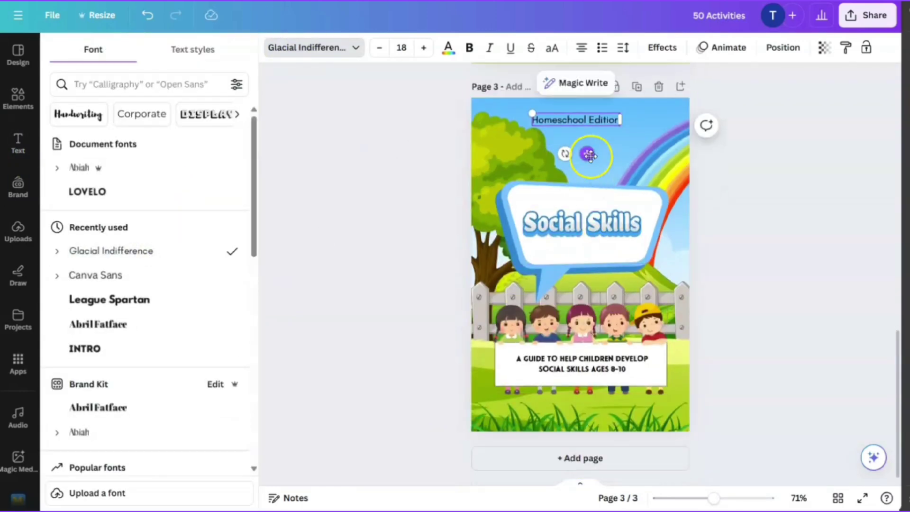
drag(590, 156, 593, 155)
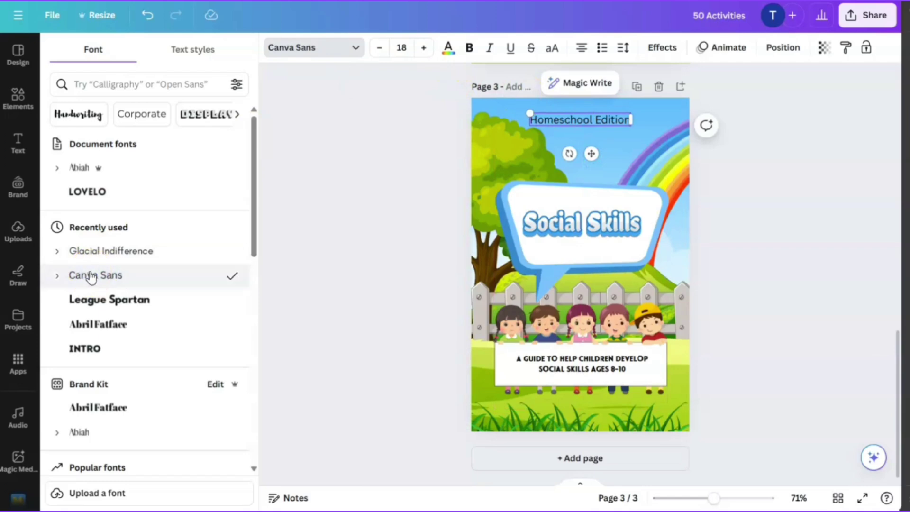
click(91, 251)
drag(599, 155, 596, 151)
- Place a copy of the "Homeschool Edition" text on the grass below the banner and replace its wording with the author's name
drag(608, 305, 608, 389)
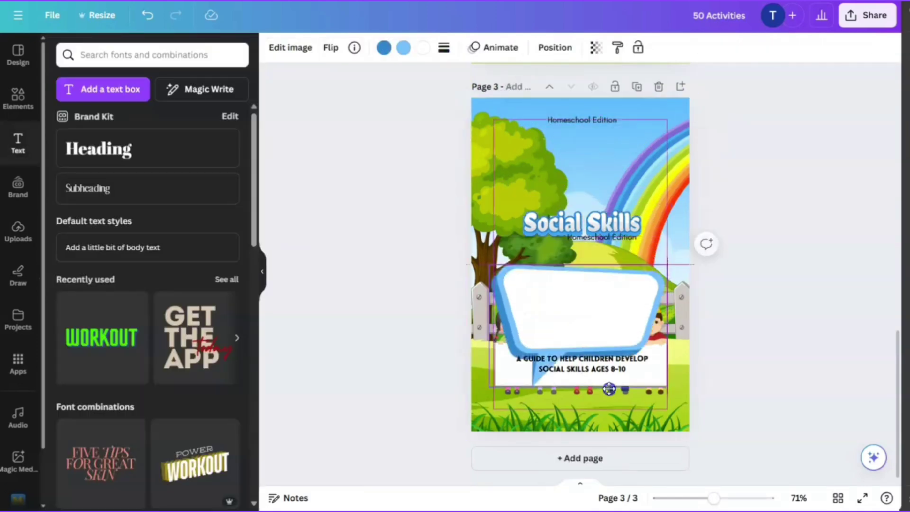
click(149, 15)
drag(602, 236, 591, 442)
double_click(591, 409)
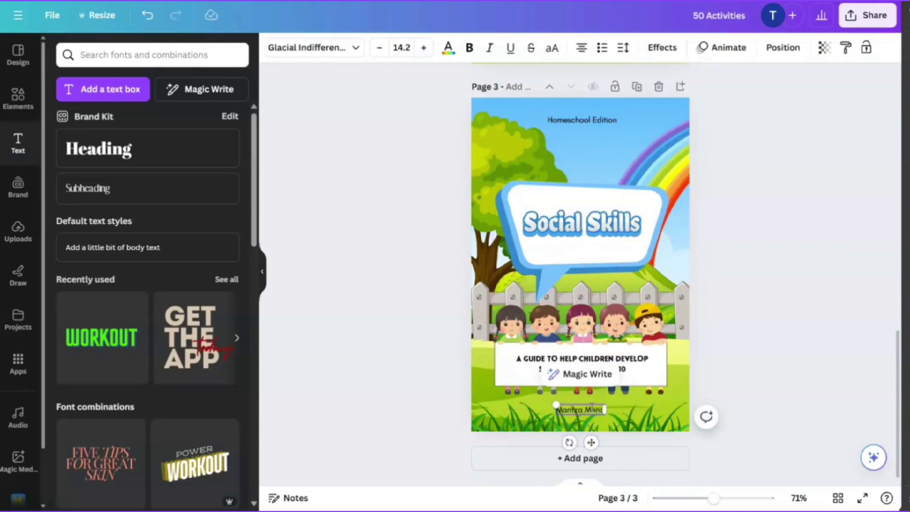
click(781, 335)
click(579, 408)
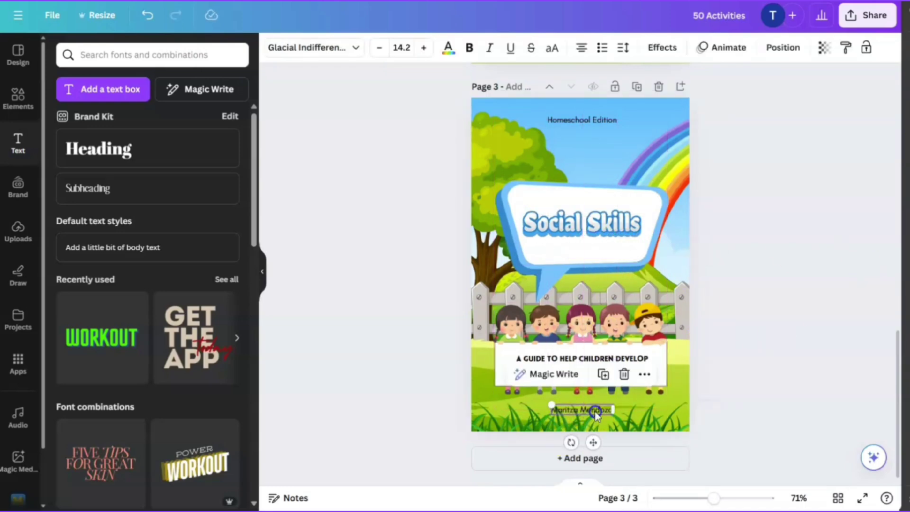
click(772, 293)
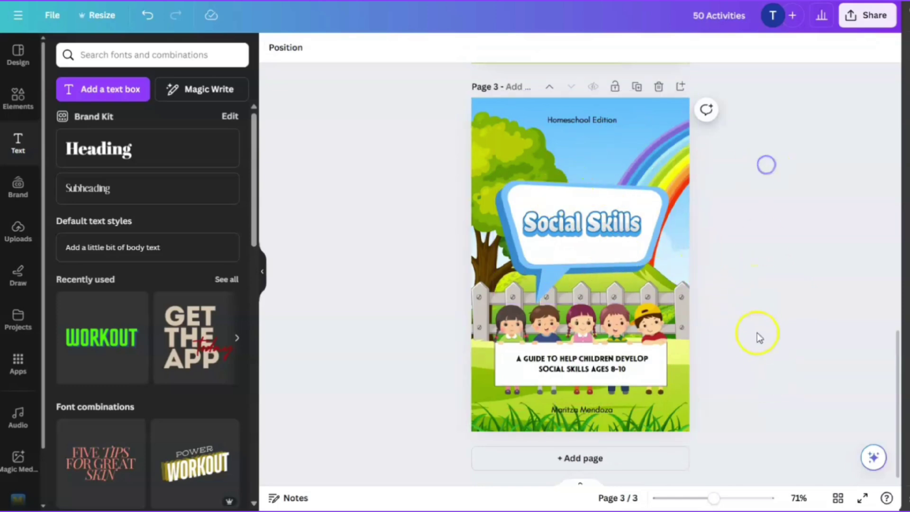
click(777, 316)
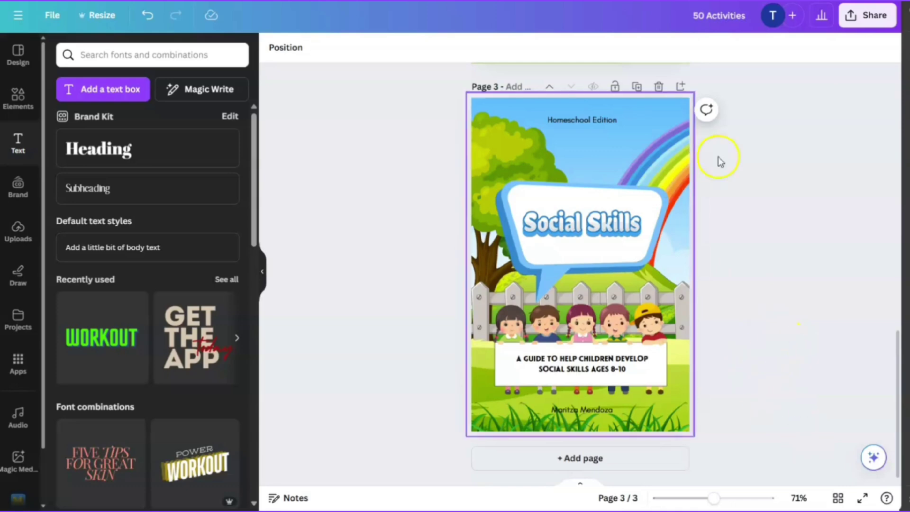
- Add a blank page 4 after the finished cover design and select it
click(603, 465)
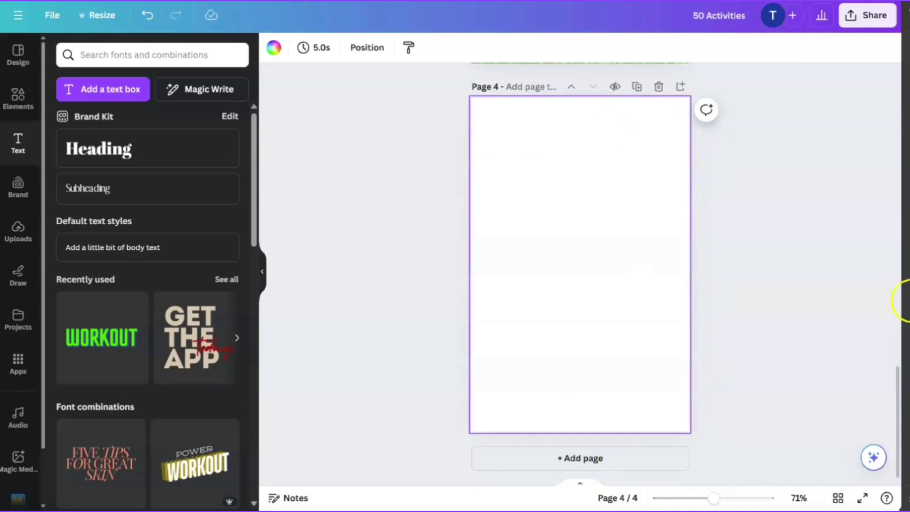
scroll(844, 260, up, 4)
scroll(843, 263, down, 4)
click(484, 233)
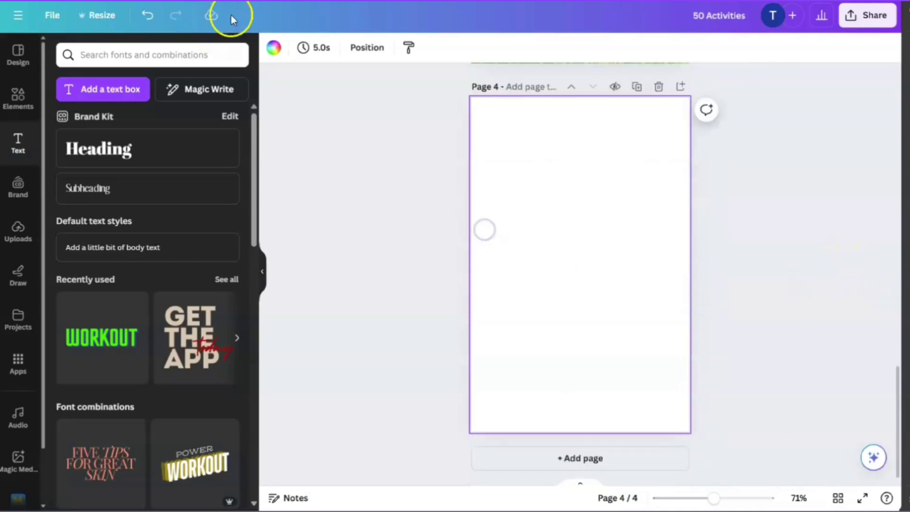
- Set page 4's background to the light blue photo color taken from the cover's sky-and-fence image
click(267, 52)
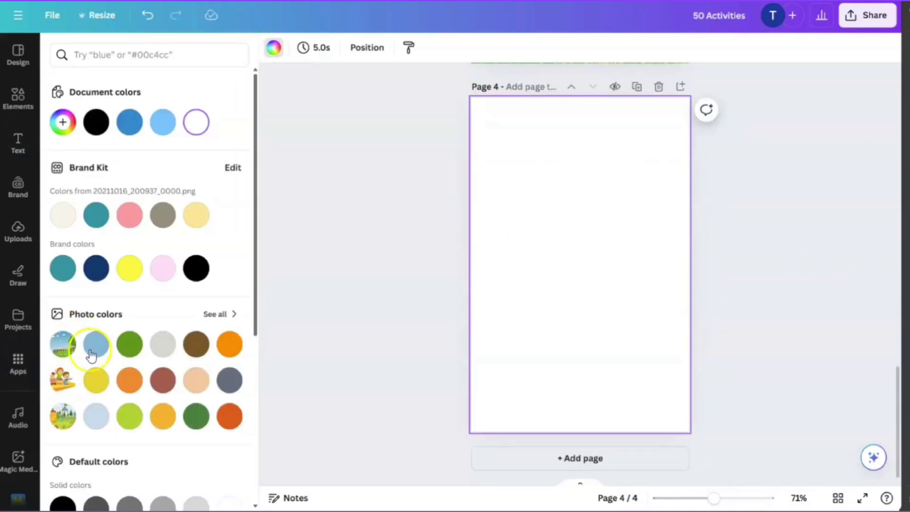
scroll(130, 350, down, 5)
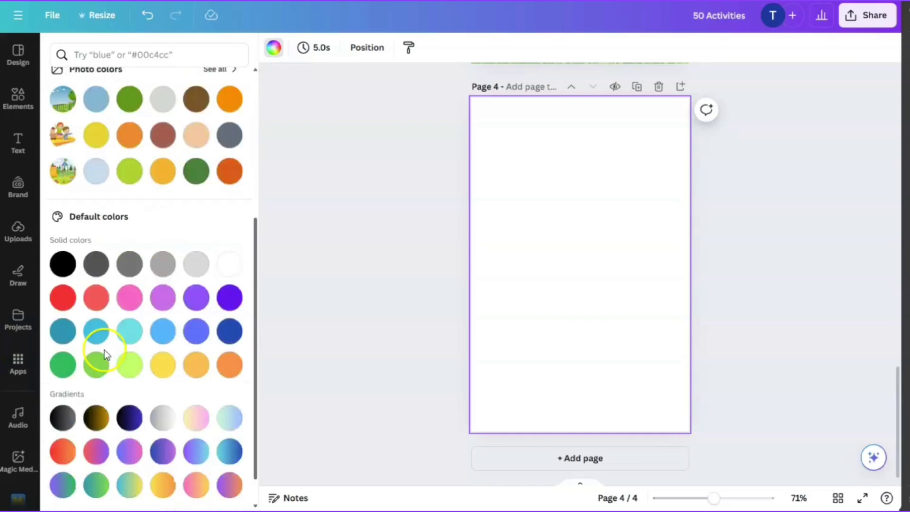
scroll(173, 308, up, 2)
scroll(538, 317, up, 5)
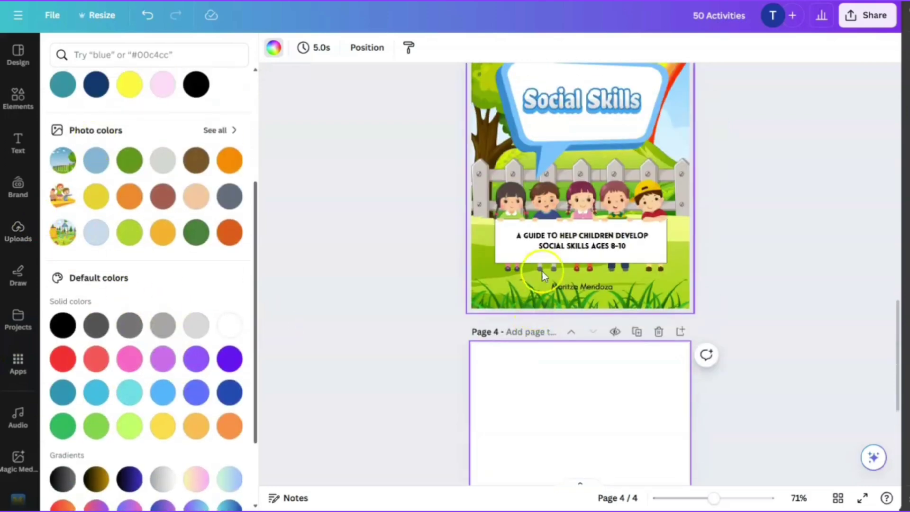
click(95, 163)
scroll(818, 197, down, 2)
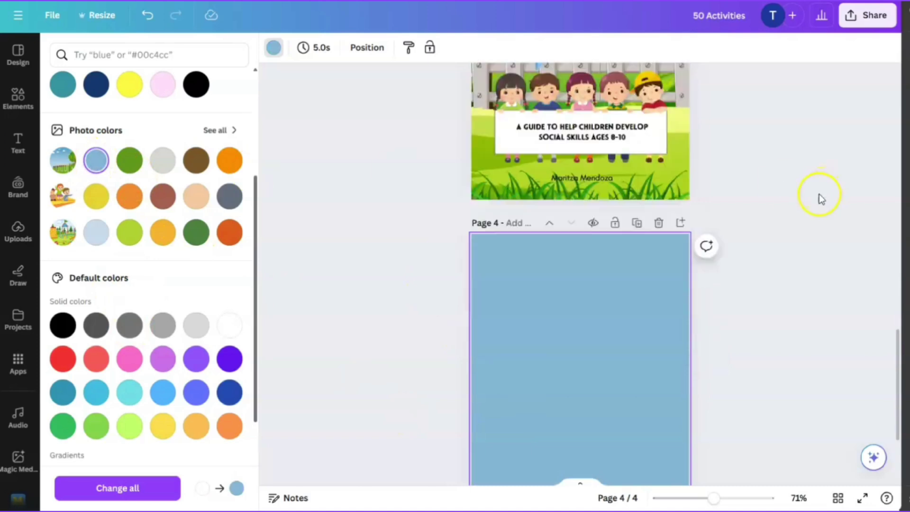
scroll(795, 240, up, 3)
click(596, 229)
scroll(663, 261, down, 5)
click(748, 296)
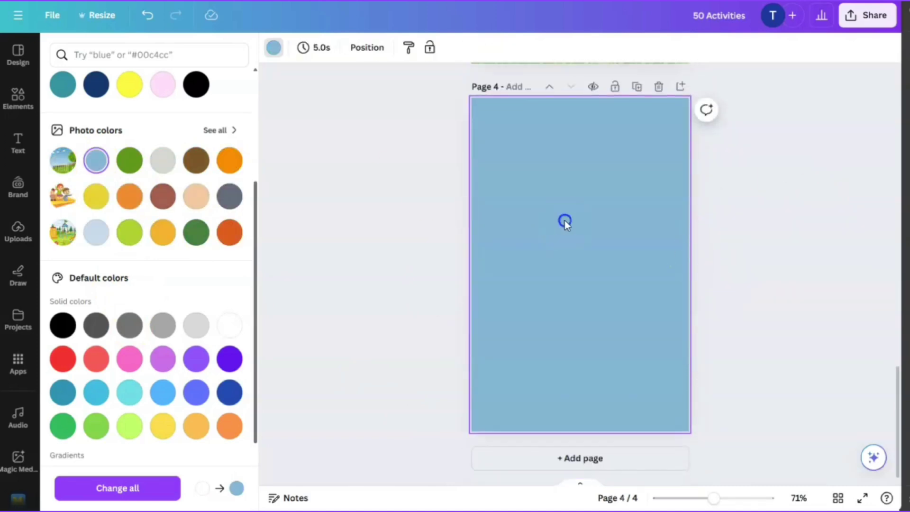
- Add a heading reading "Quote" to page 4, shrink it to about half size, and center it near the page's upper edge
key(t)
click(101, 148)
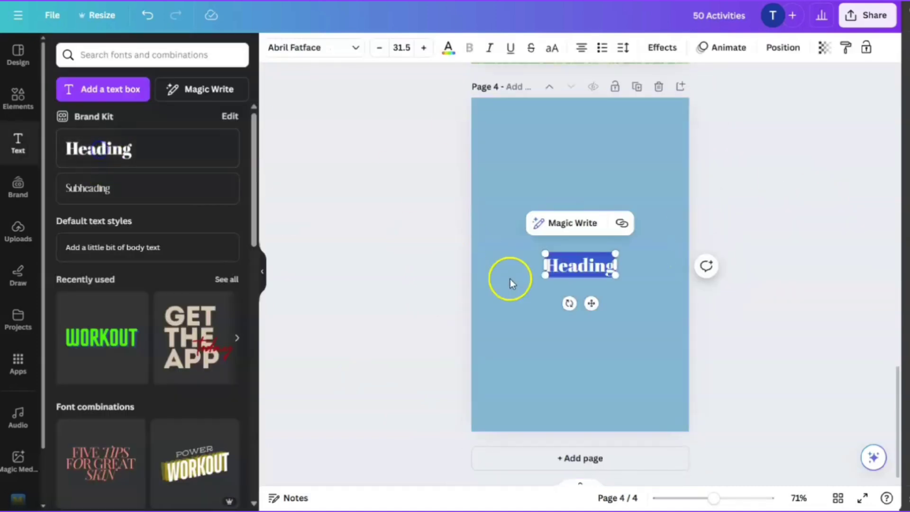
text(Quote)
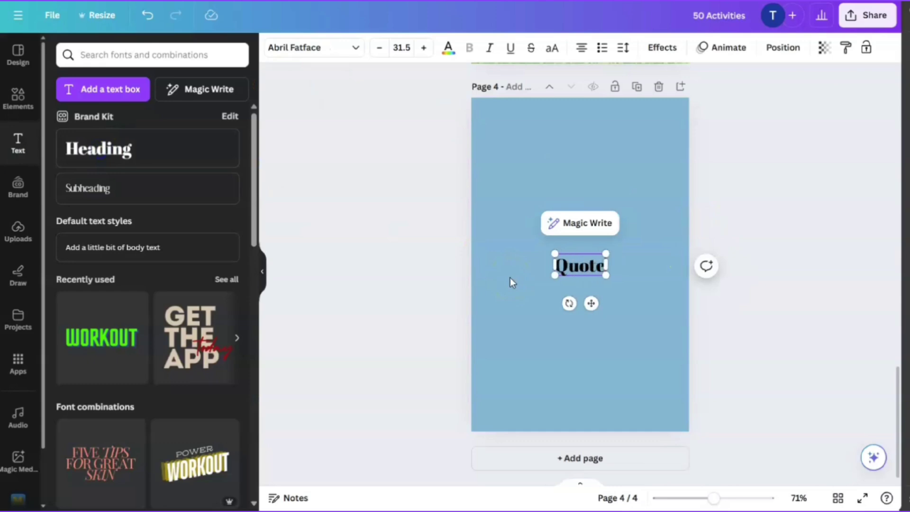
drag(552, 252, 580, 264)
drag(604, 303, 588, 160)
click(642, 279)
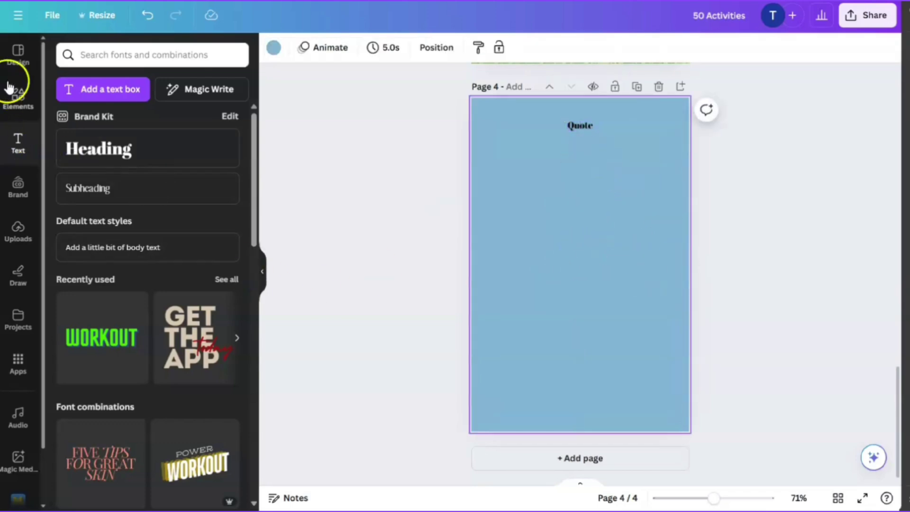
- Add the tall white speech bubble with a thick black outline, shrink it to about half width, and place it below "Quote"
click(25, 111)
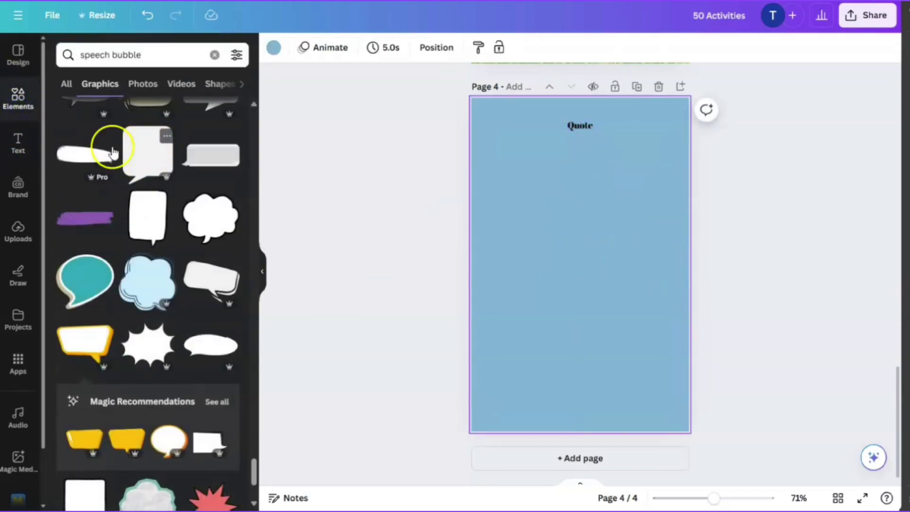
click(145, 230)
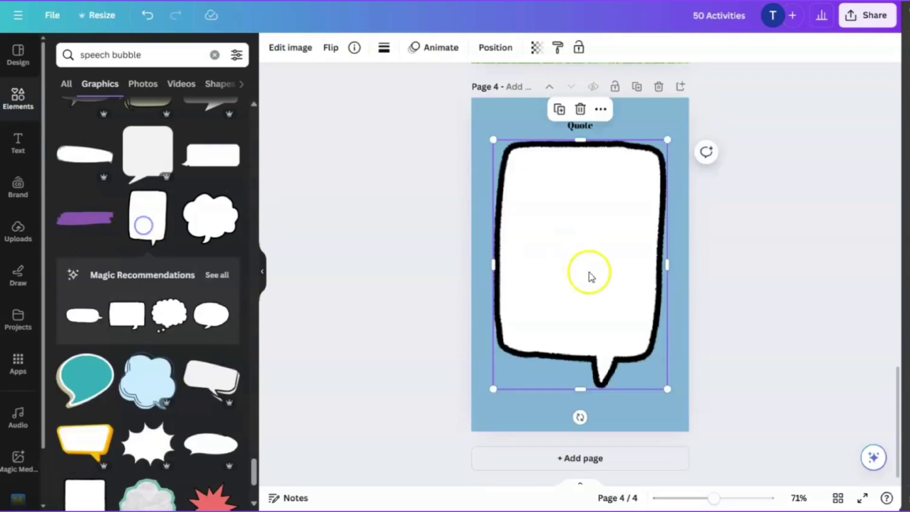
drag(664, 138, 570, 276)
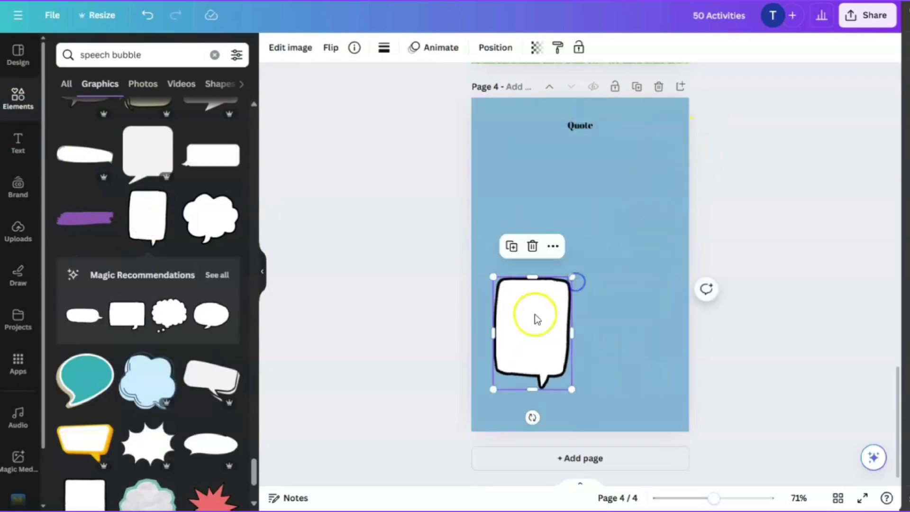
drag(534, 317, 532, 180)
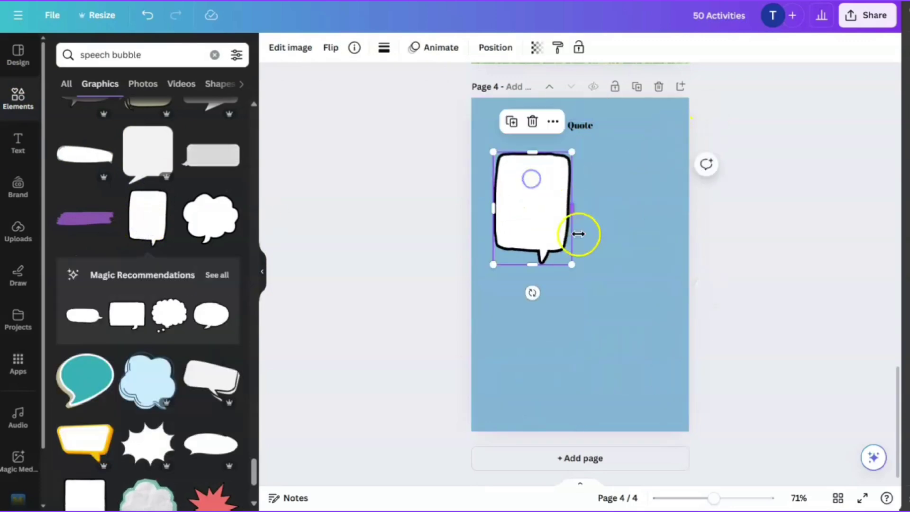
drag(573, 267, 585, 283)
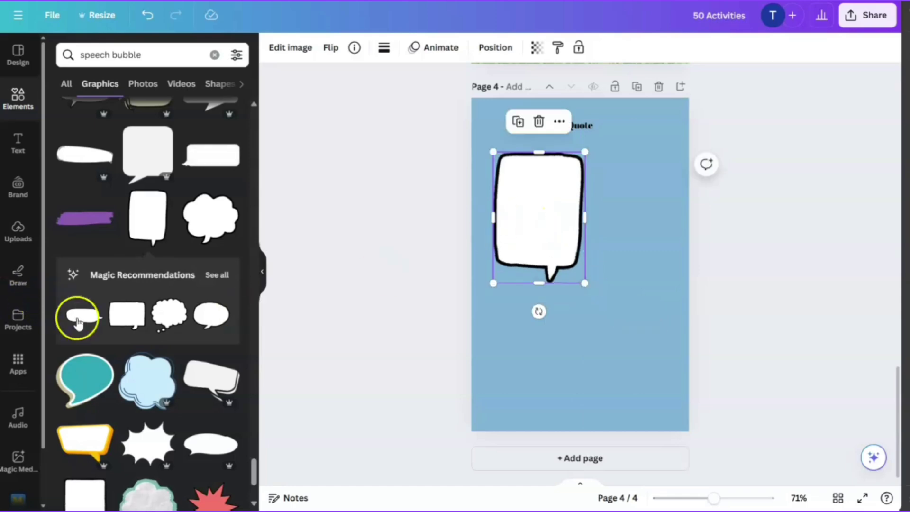
- Try an enlarged torn notebook-paper graphic on page 4, deleting first the white speech bubble and finally the paper
scroll(79, 323, down, 9)
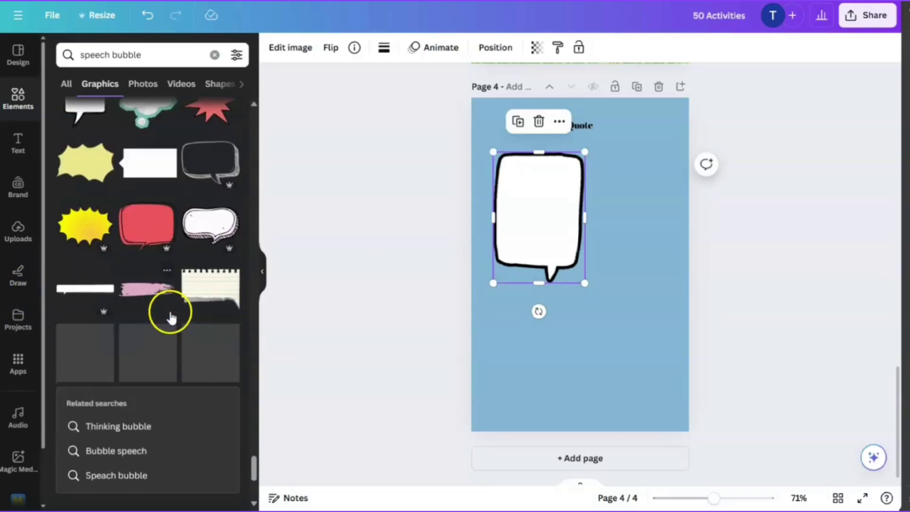
click(207, 296)
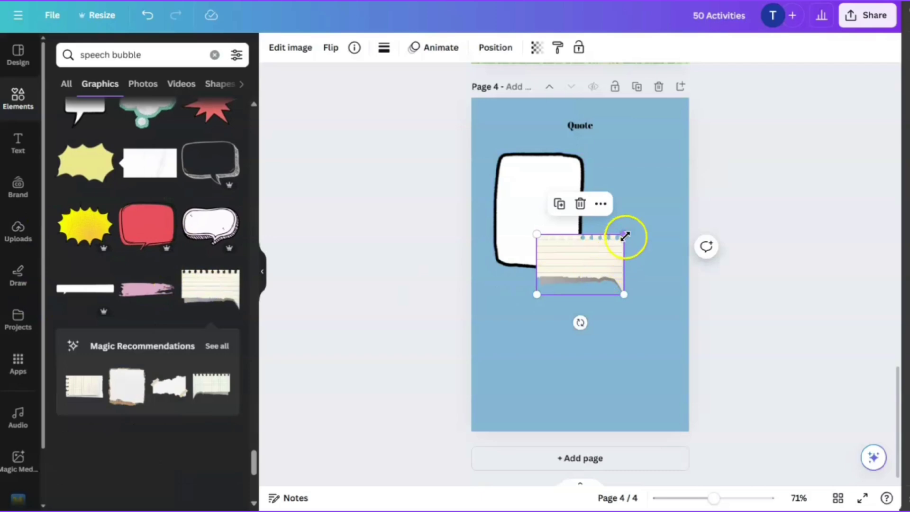
drag(624, 235, 703, 178)
drag(654, 217, 619, 266)
click(540, 187)
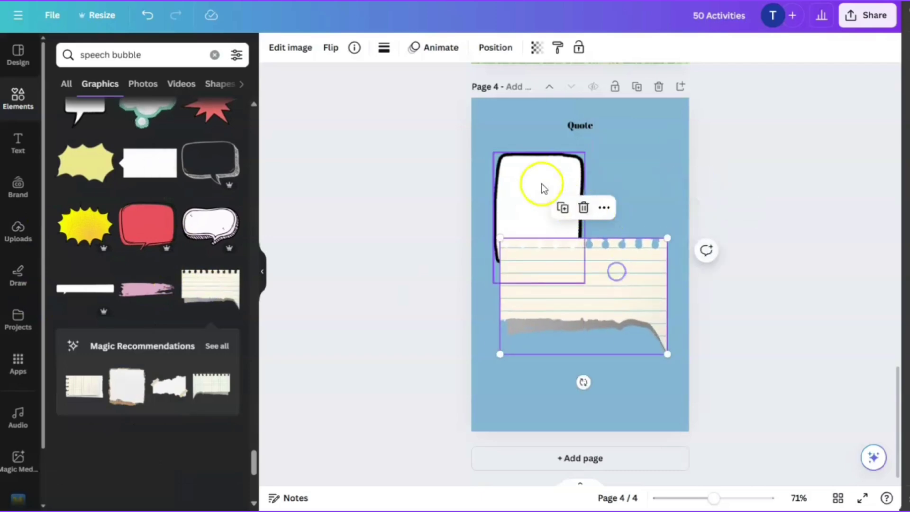
key(Delete)
click(589, 296)
drag(589, 297, 590, 224)
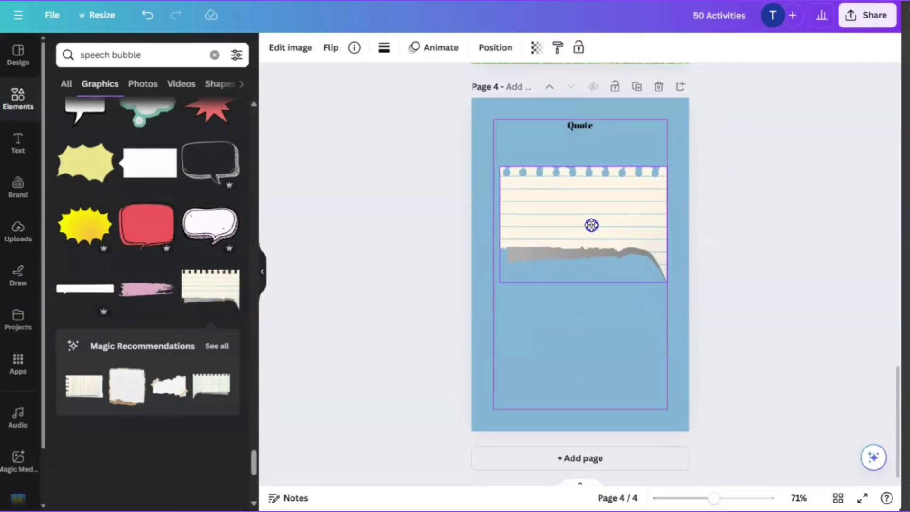
key(Delete)
- Try a plain white rounded speech bubble enlarged below "Quote", and remove it
scroll(162, 365, down, 5)
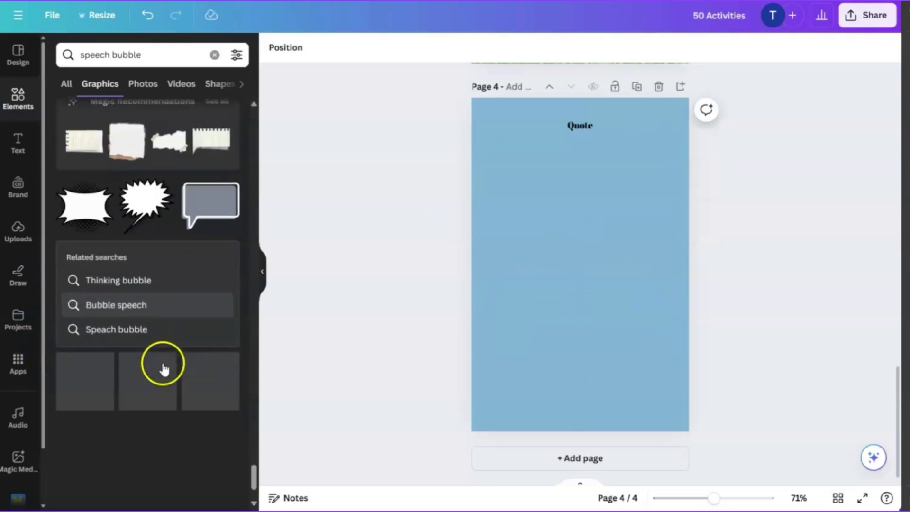
scroll(217, 342, down, 3)
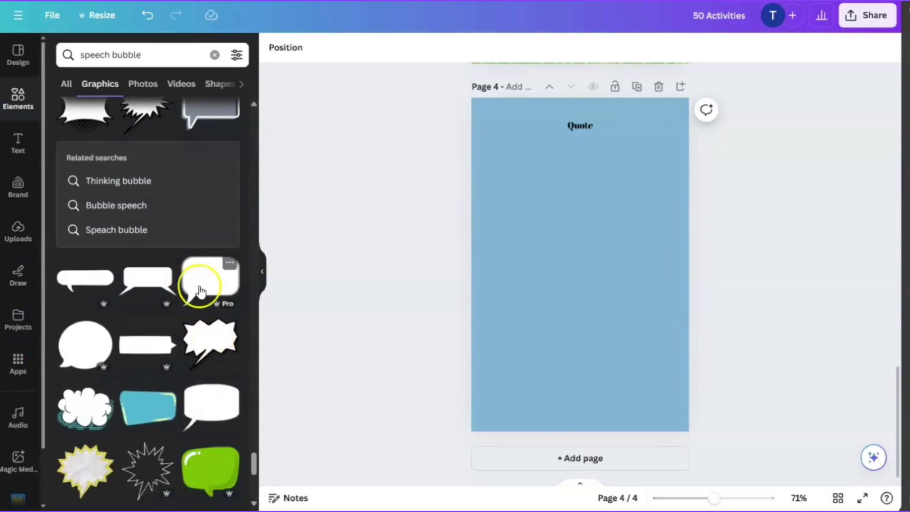
click(209, 283)
drag(625, 226, 715, 126)
drag(630, 180, 579, 195)
key(Delete)
- Add the pink speech bubble with a white border and enlarge it to most of the page width below "Quote"
scroll(219, 355, down, 10)
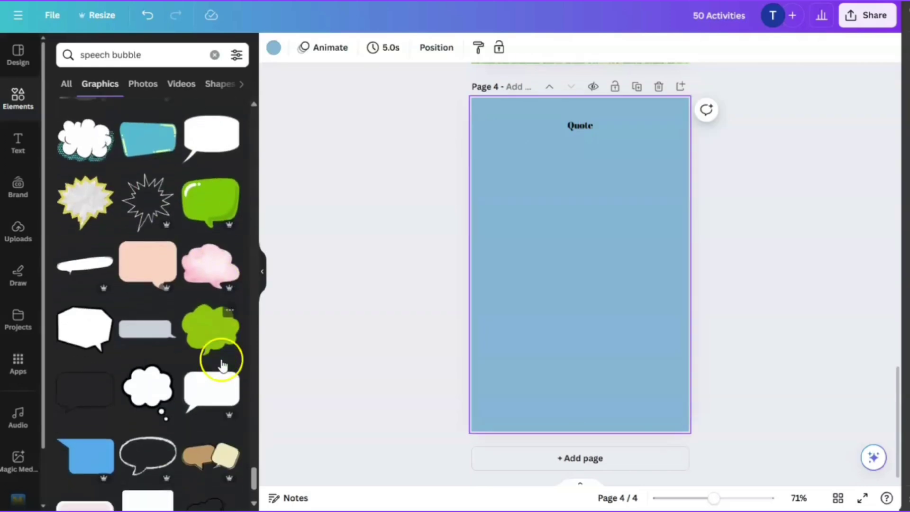
click(68, 286)
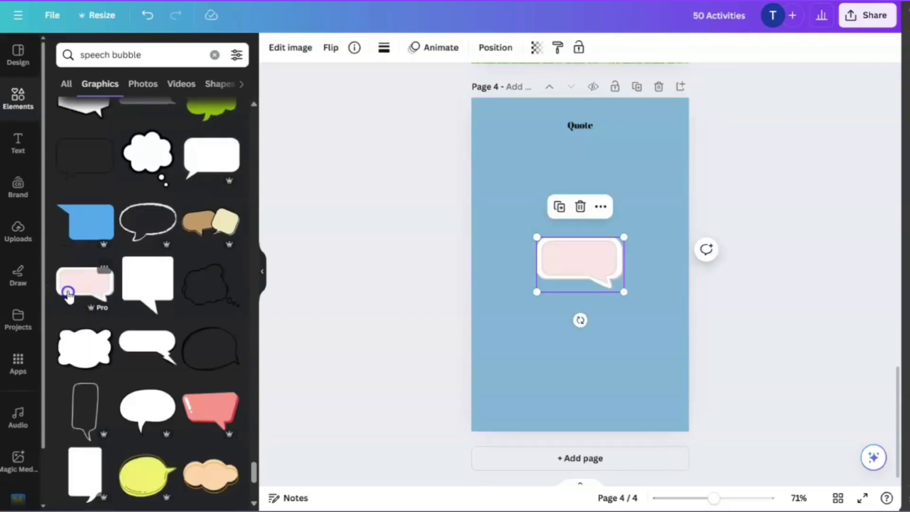
drag(622, 236, 590, 212)
- Search graphics for "children", add the three jumping children, and place them at reduced size centered beneath the pink speech bubble
click(85, 55)
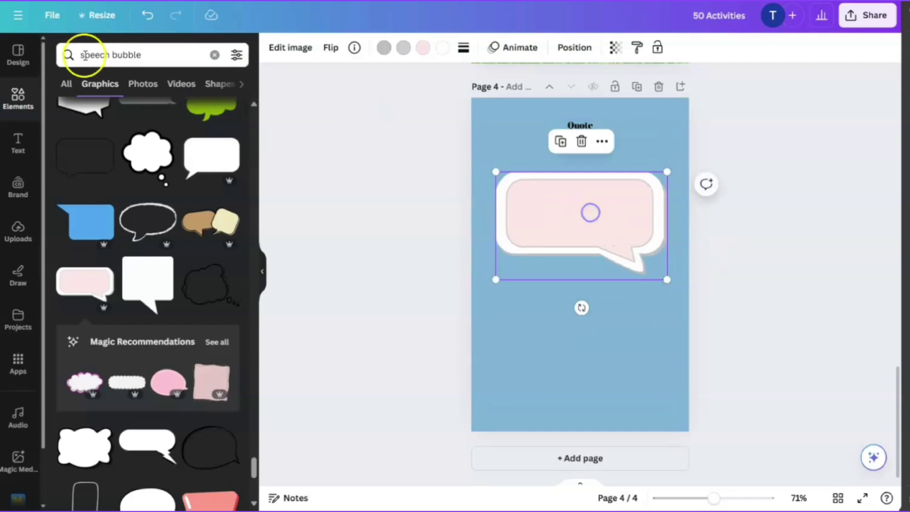
click(60, 56)
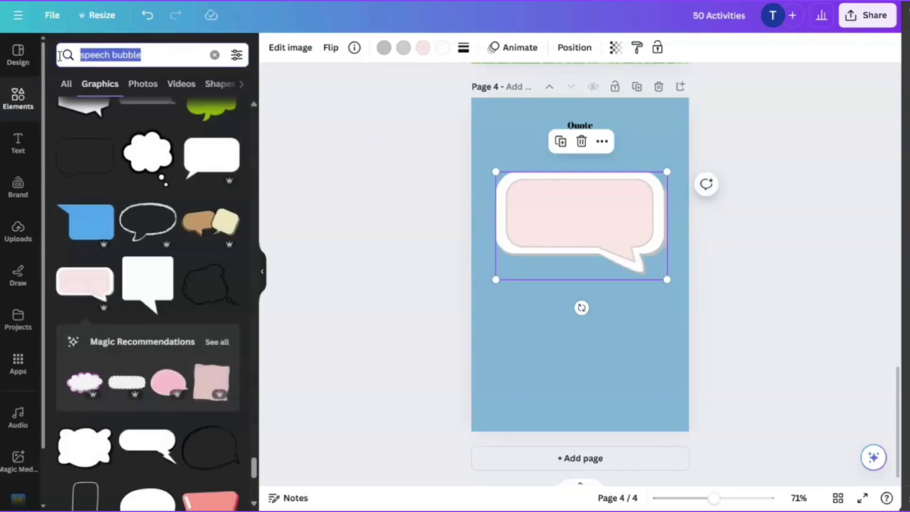
text(children)
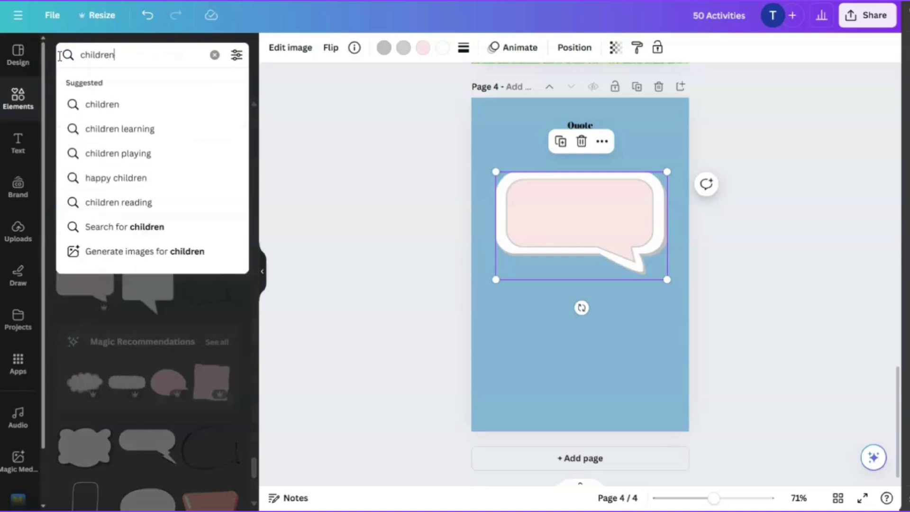
key(Return)
click(75, 163)
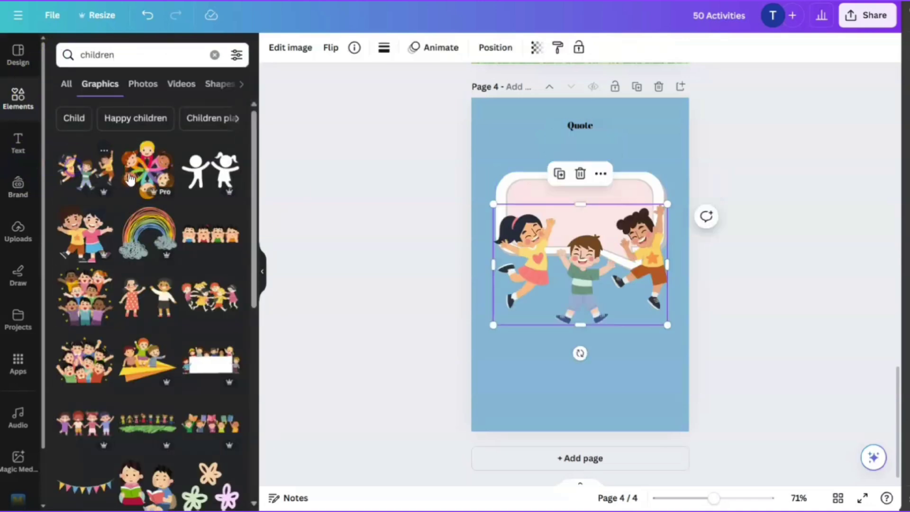
drag(576, 240, 575, 326)
drag(668, 279, 611, 298)
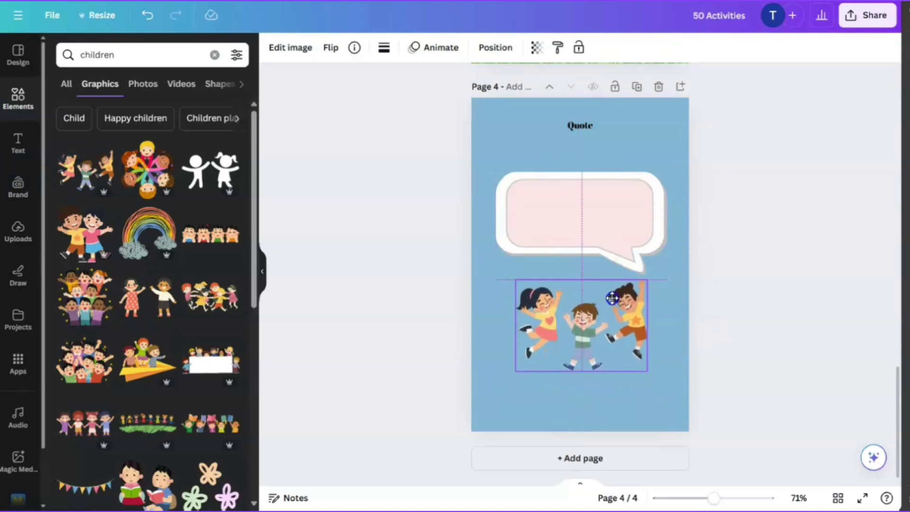
- Delete the "Quote" heading from page 4
click(797, 216)
click(580, 125)
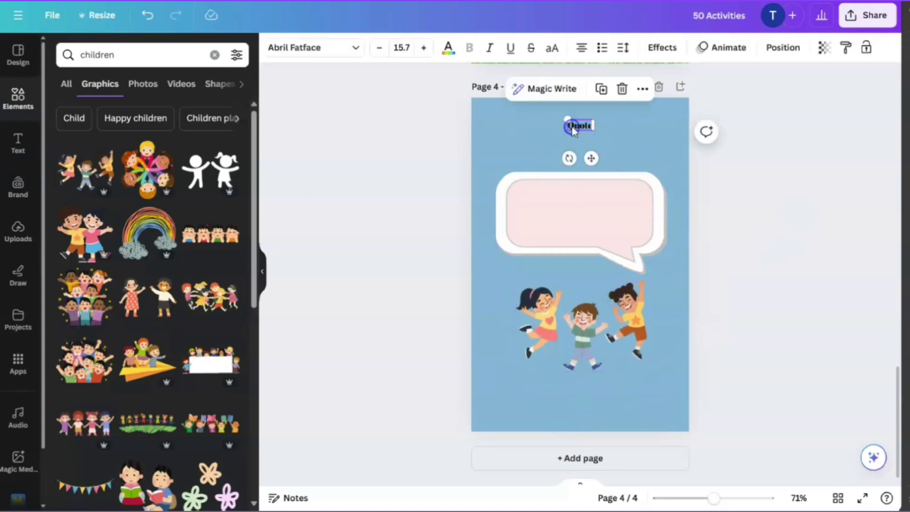
key(Delete)
- Add a subheading text to page 4 that reads "Learning social skills is fun"
click(18, 143)
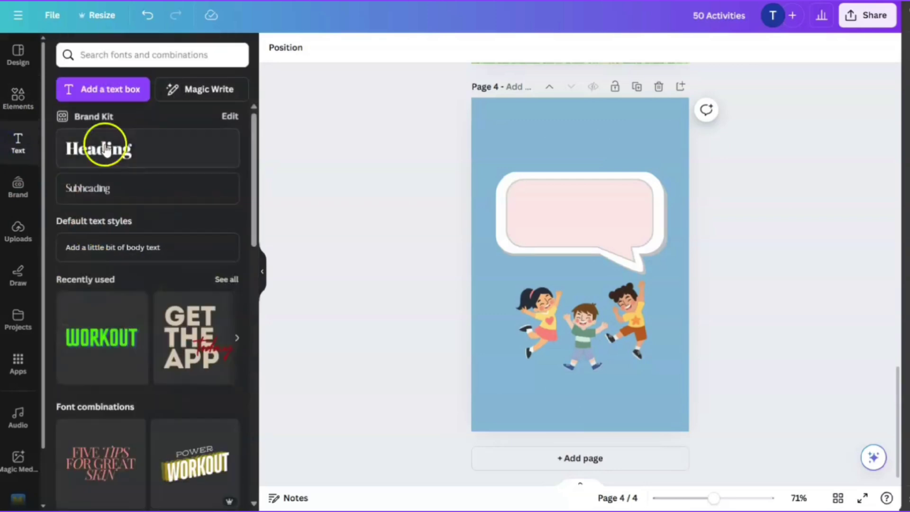
click(78, 185)
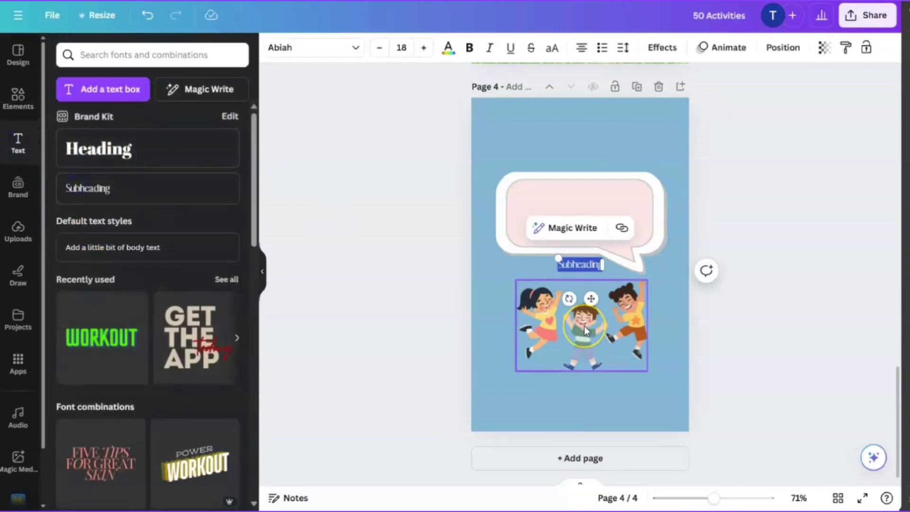
key(BackSpace)
text(Learning s)
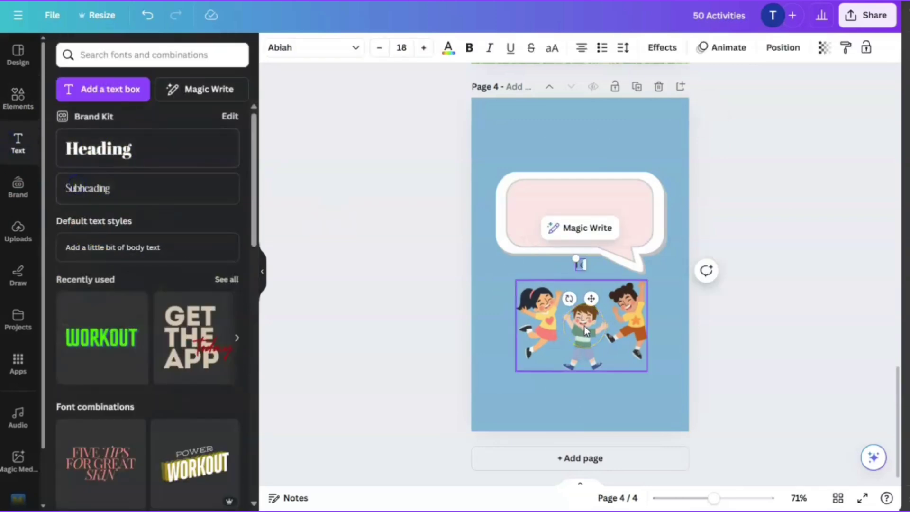
key(BackSpace)
key(BackSpace)
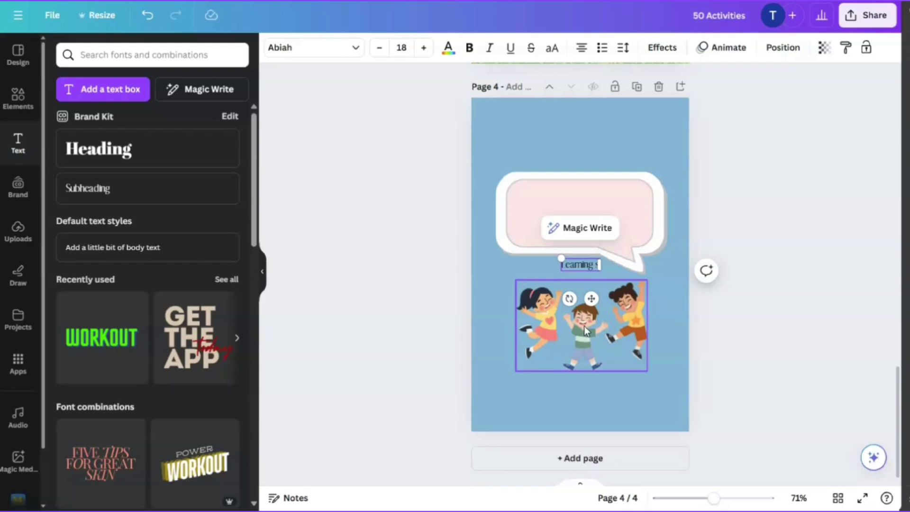
key(BackSpace)
key(BackSpace)
key(BackSpace)
key(BackSpace)
key(BackSpace)
key(BackSpace)
key(BackSpace)
key(BackSpace)
text(Learning social skill)
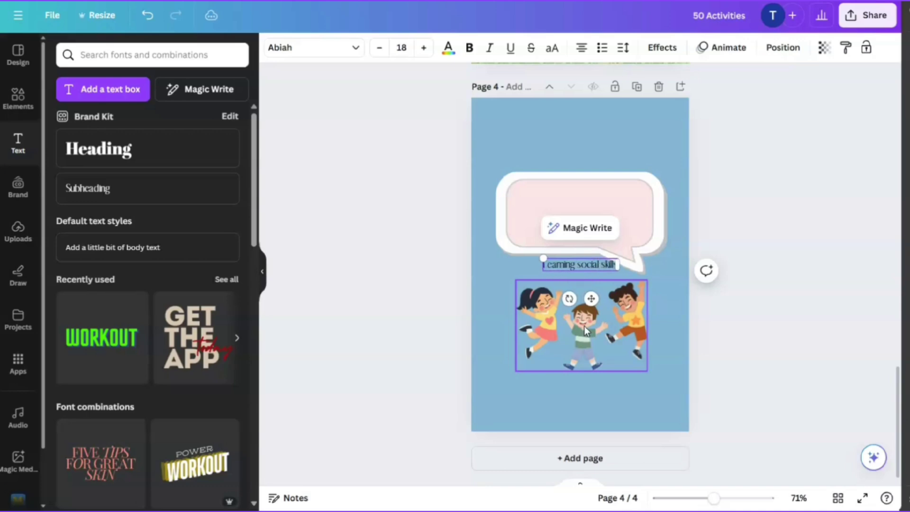
text(s is fun)
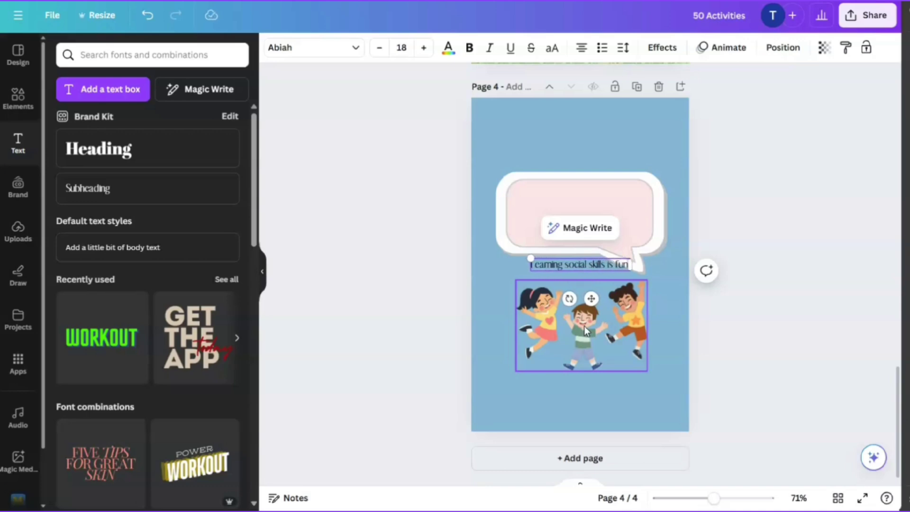
- Move "Learning social skills is fun" above the speech bubble near the page's upper edge and make it italic
drag(590, 298, 593, 163)
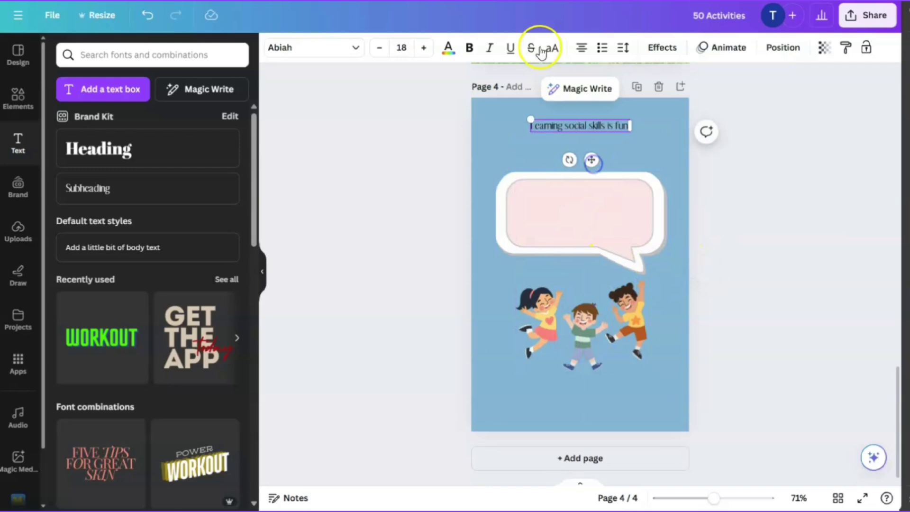
click(489, 47)
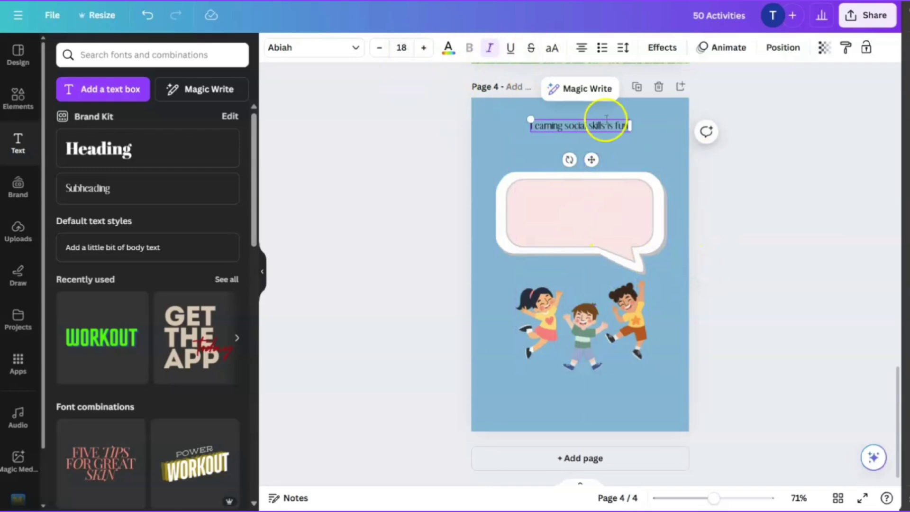
- Set the font of "Learning social skills is fun!" to Glacial Indifference and keep the line italic
click(316, 46)
click(122, 191)
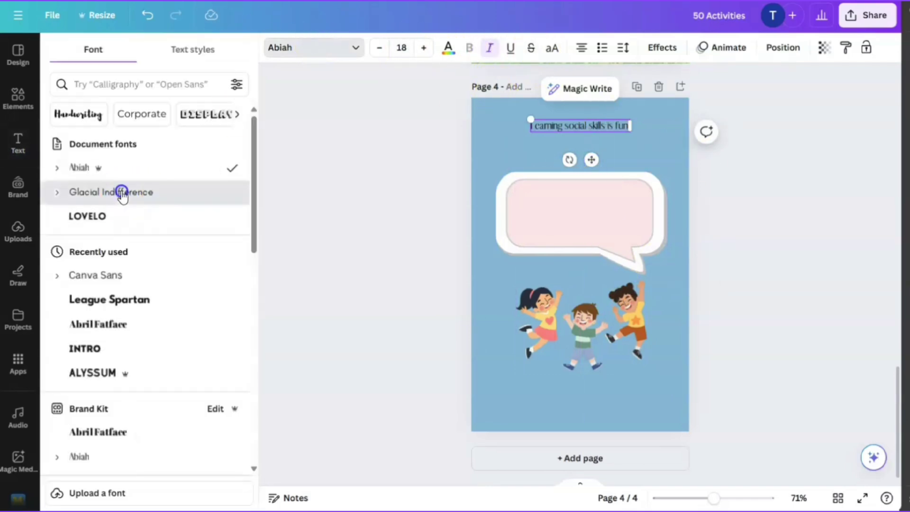
click(487, 47)
click(715, 162)
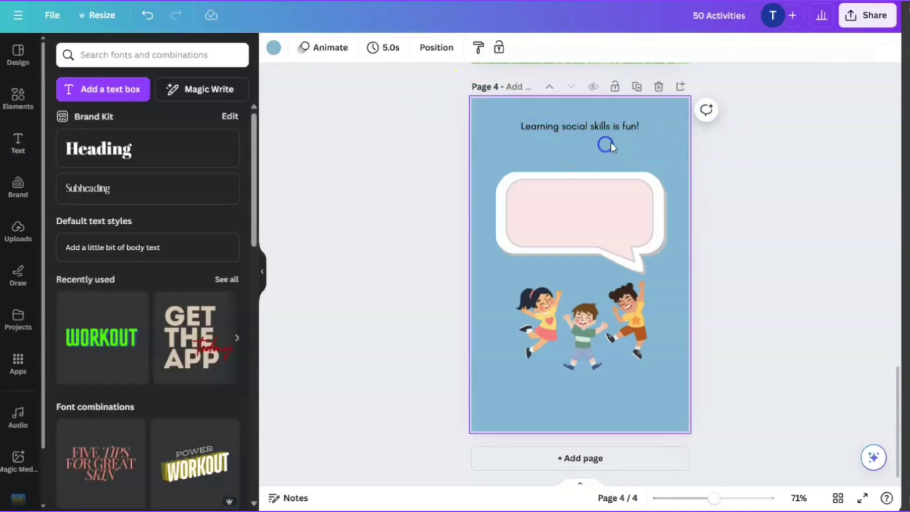
click(627, 125)
click(492, 49)
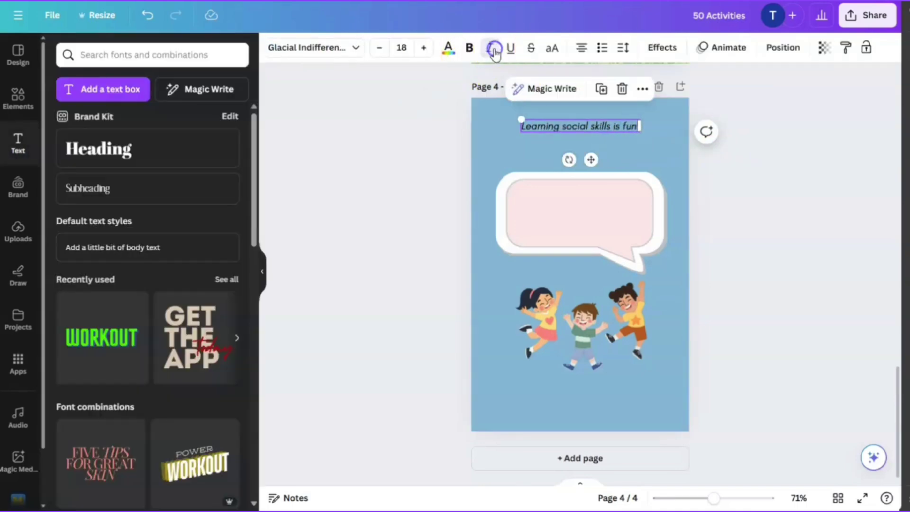
click(662, 176)
click(786, 244)
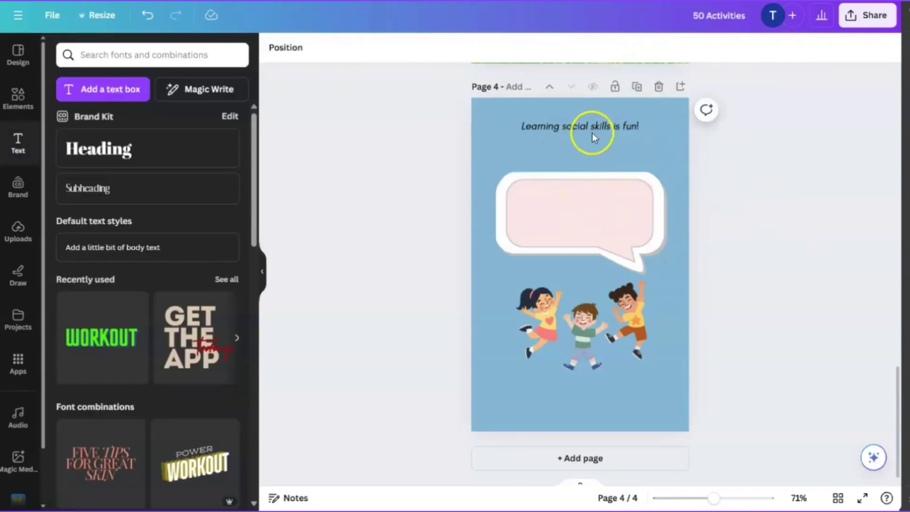
- Generate text with Magic Write from "Write a one sentence summary for a book about teaching children about social skills" and insert it on page 4
click(520, 214)
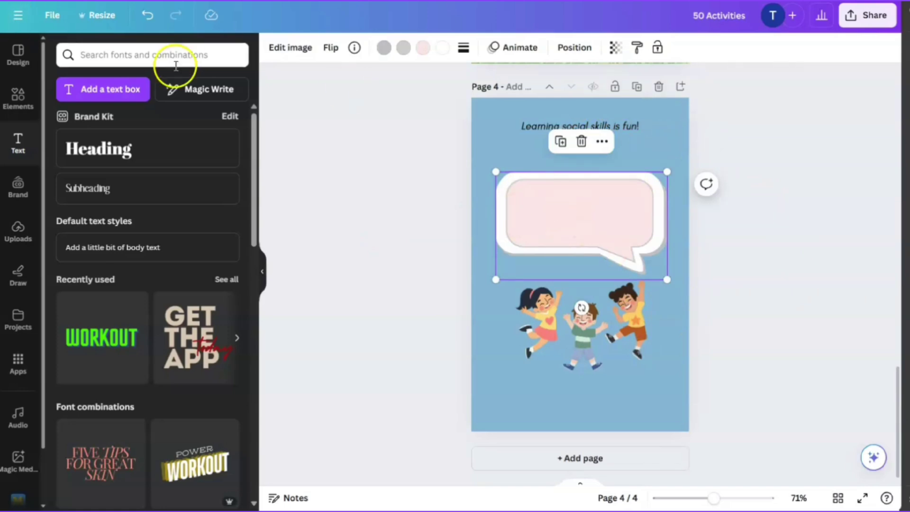
click(246, 94)
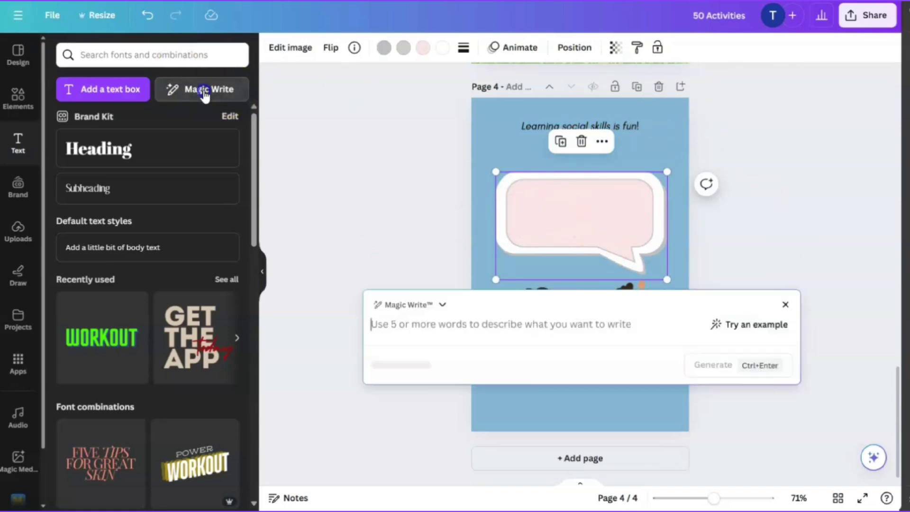
click(495, 330)
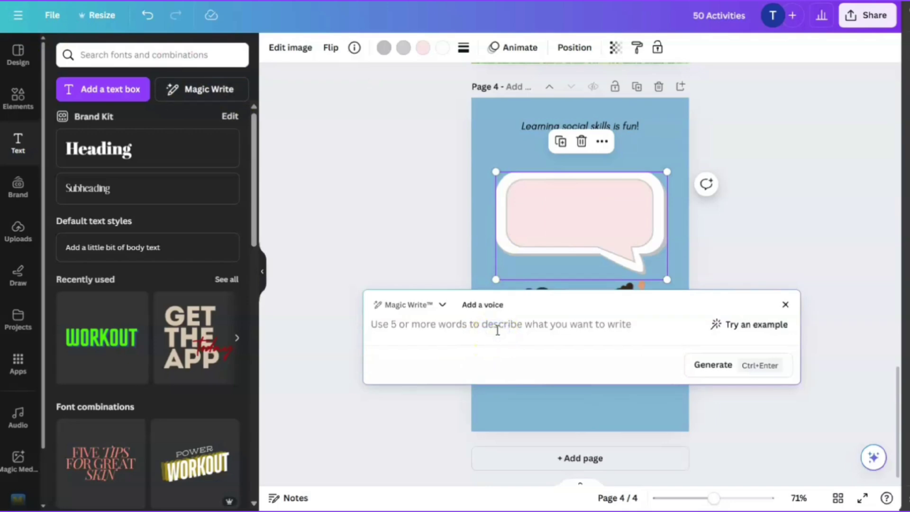
text(Wr)
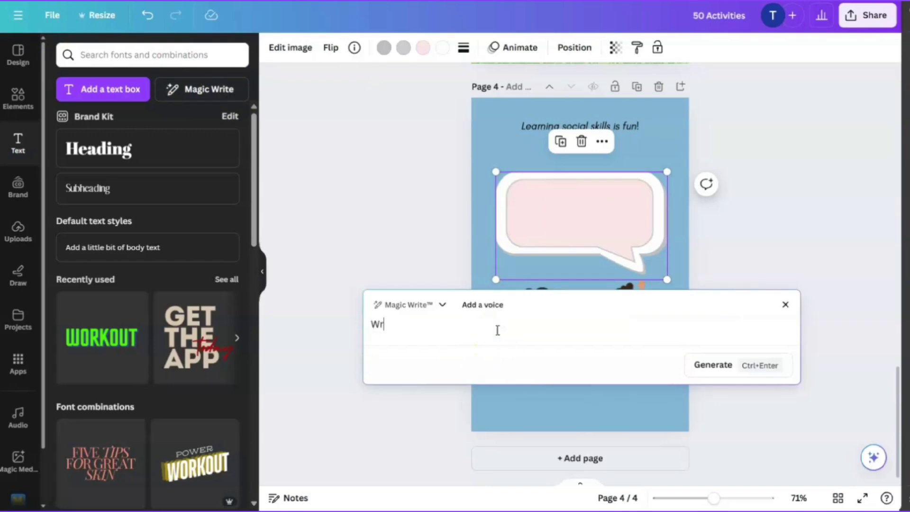
text(ite a one se)
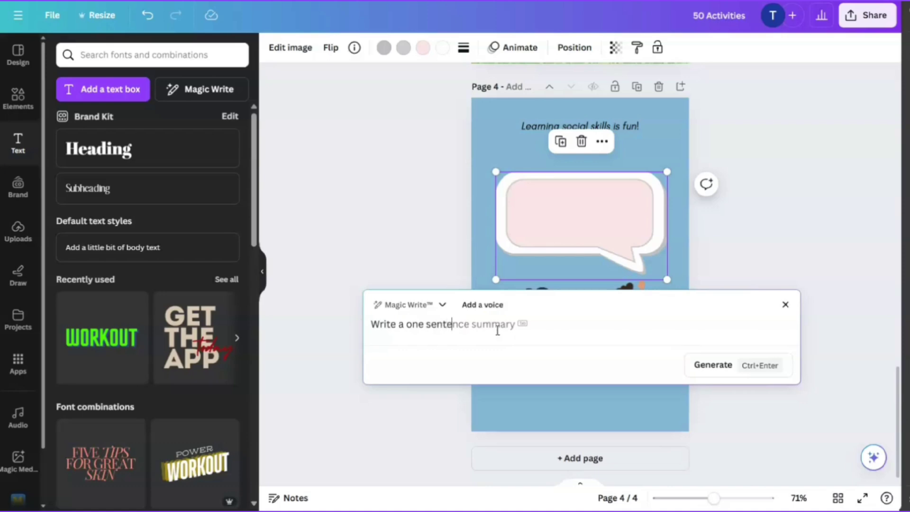
text(nte)
key(Tab)
text(f)
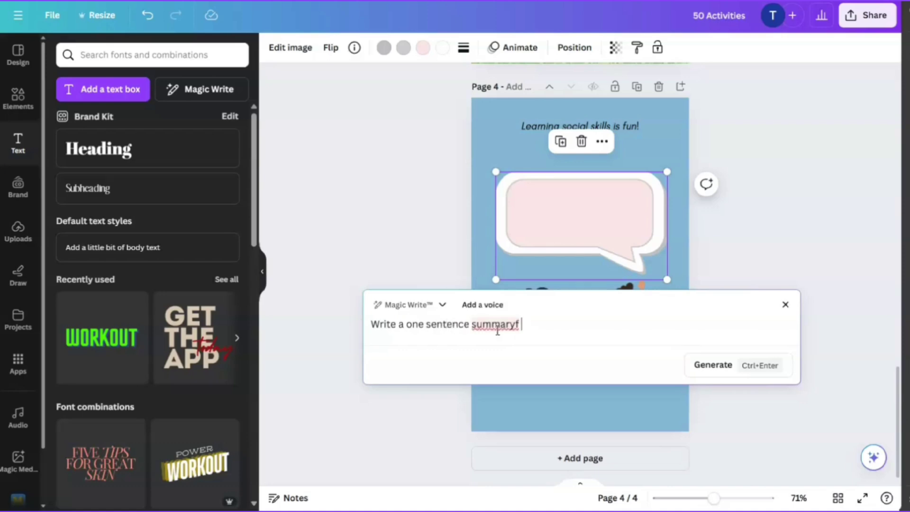
key(BackSpace)
text(for a bo)
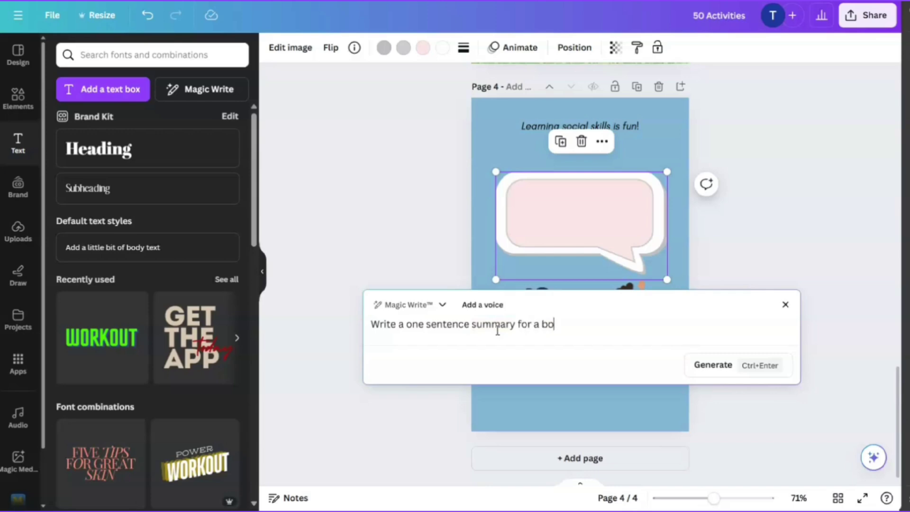
text(ok about teaching s)
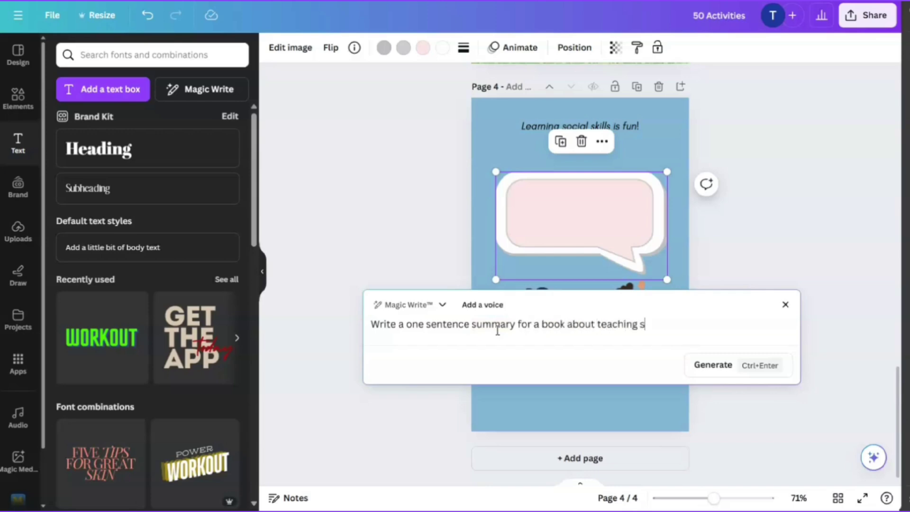
key(BackSpace)
text(children about social skills)
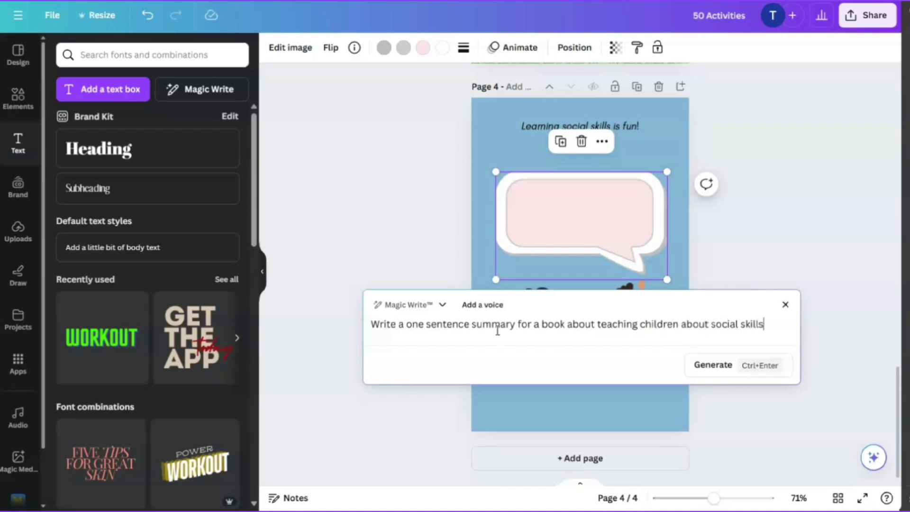
key(Return)
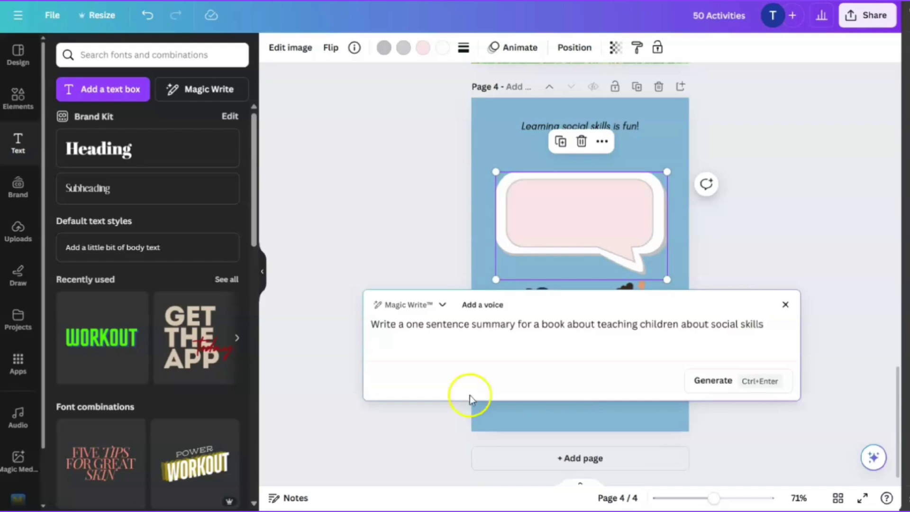
click(717, 385)
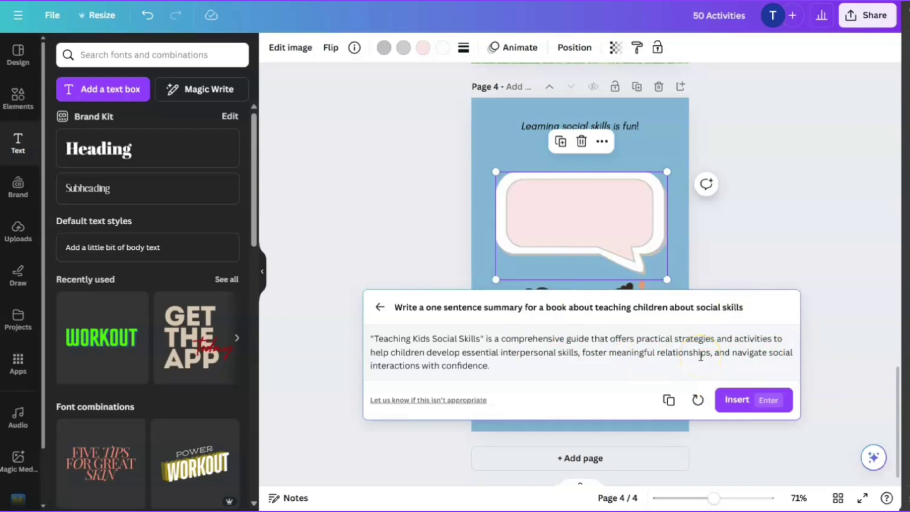
click(732, 402)
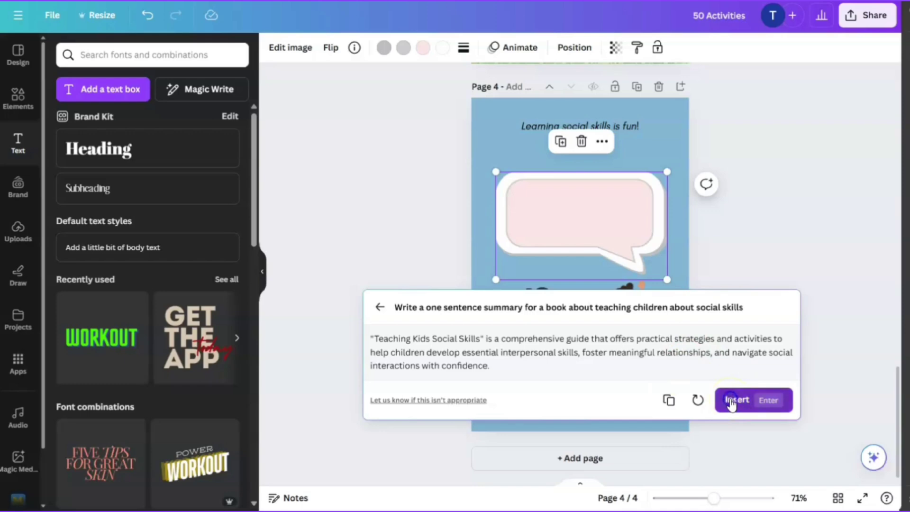
- Reduce the inserted summary text to font size 11, and scale its text box down to about size 9.7
click(374, 49)
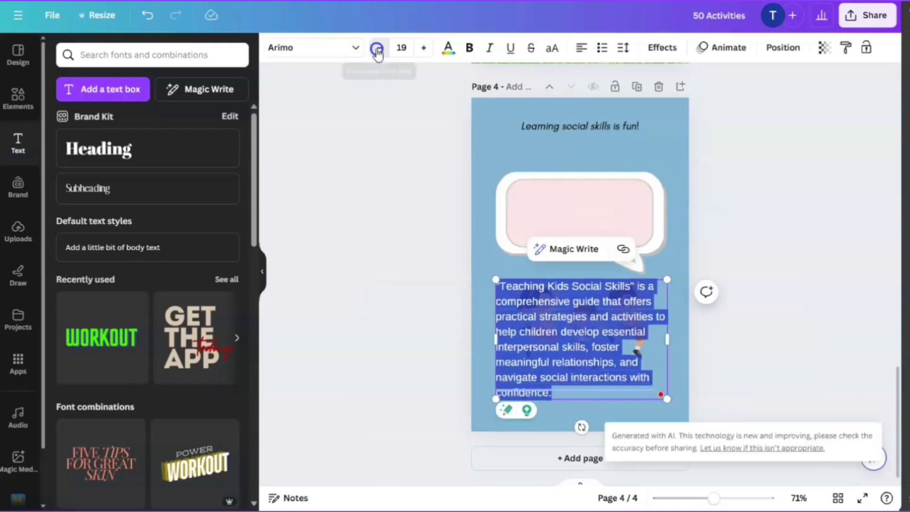
triple_click(375, 48)
triple_click(375, 48)
double_click(375, 48)
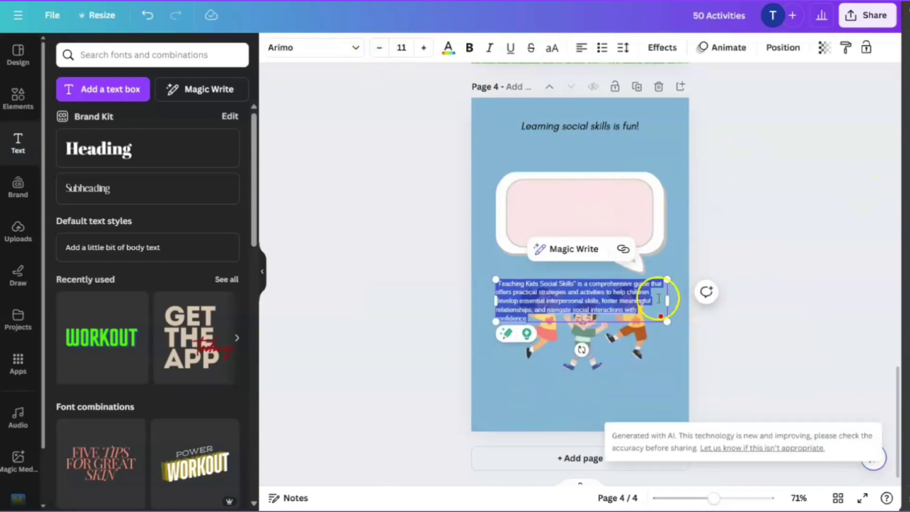
drag(670, 277, 661, 286)
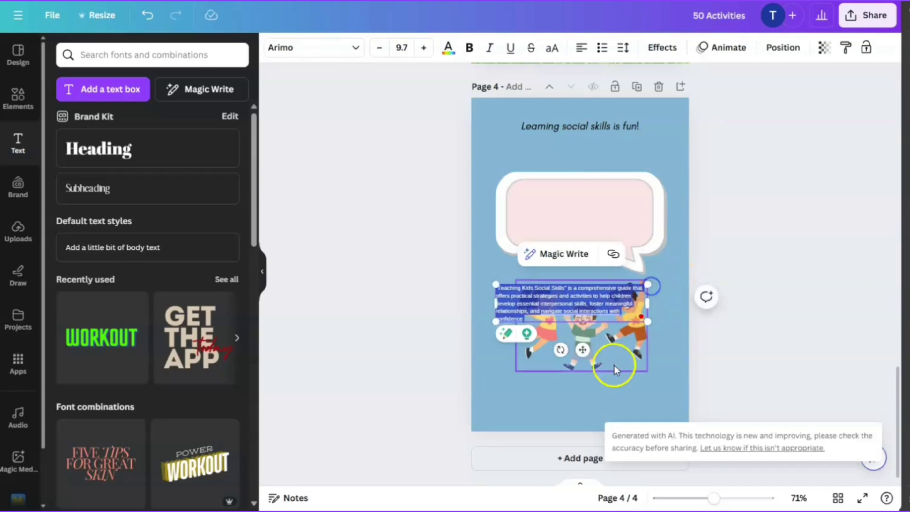
- Move the summary text into the pink speech bubble and narrow its text box to fit inside
click(803, 256)
click(586, 306)
drag(586, 305, 596, 206)
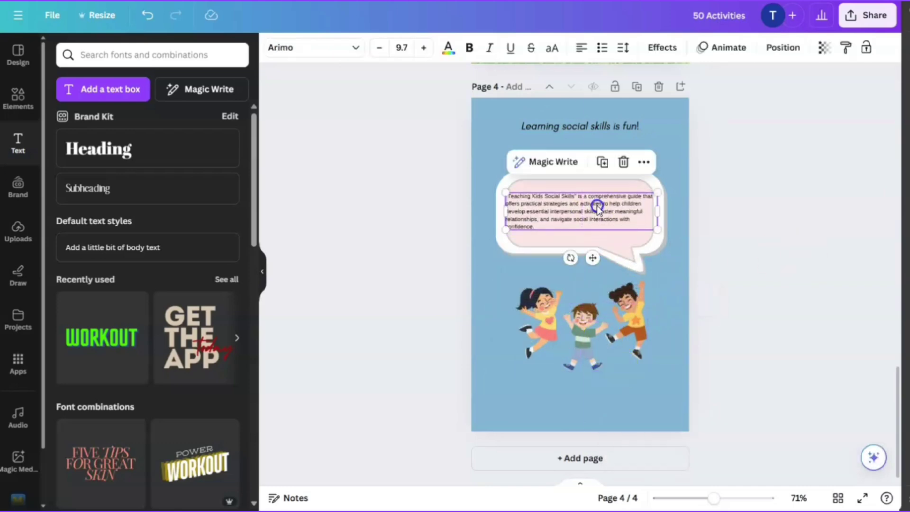
drag(658, 210, 599, 208)
- Center-align the summary text in the speech bubble and enlarge it slightly to about size 9.9
double_click(599, 208)
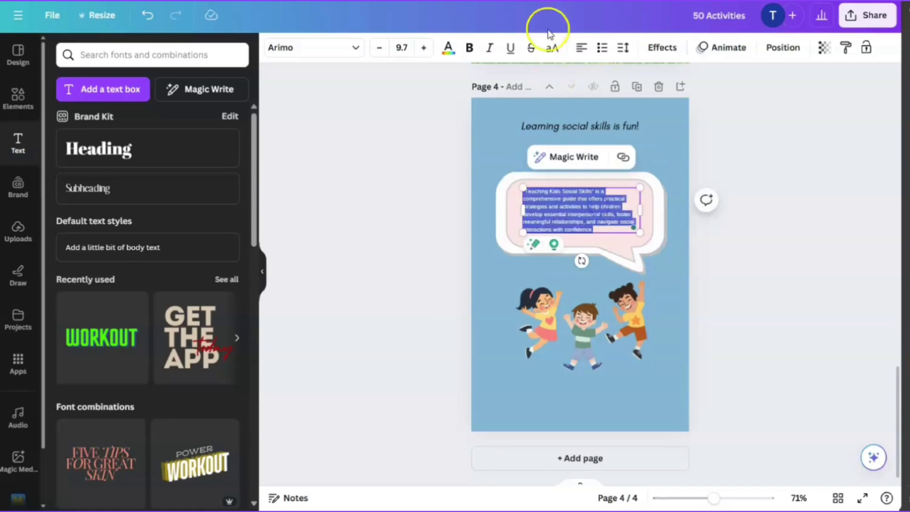
click(583, 48)
click(732, 284)
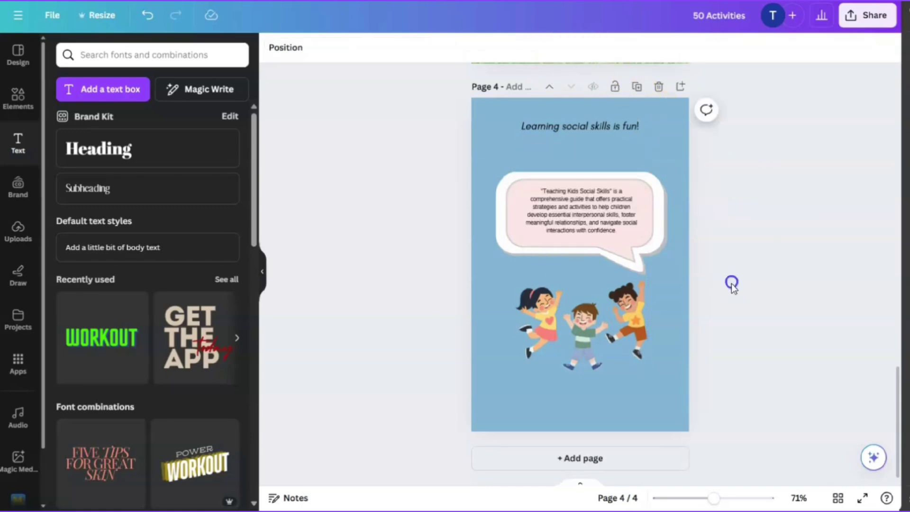
click(552, 217)
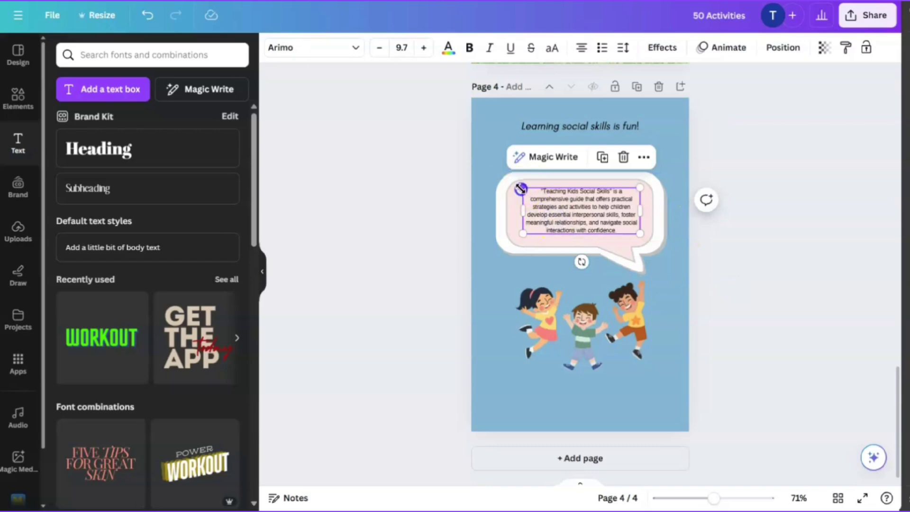
drag(524, 183, 520, 186)
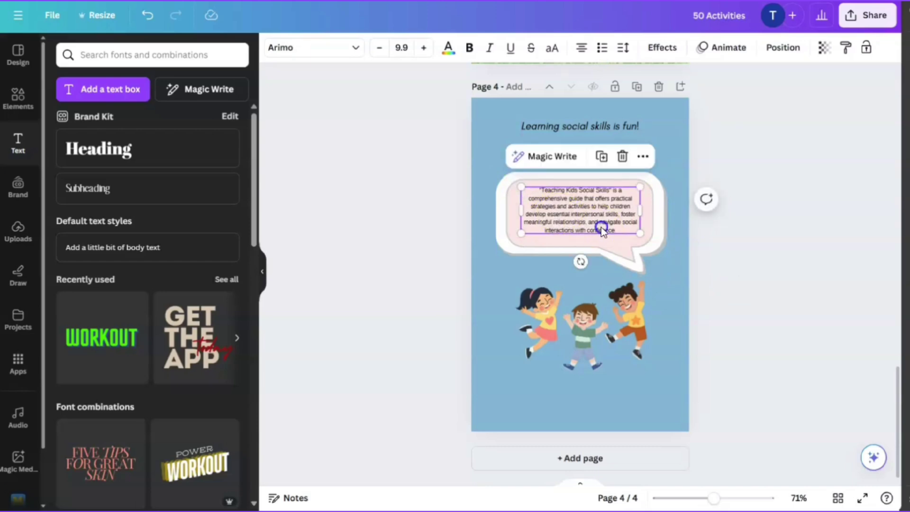
double_click(600, 230)
click(819, 287)
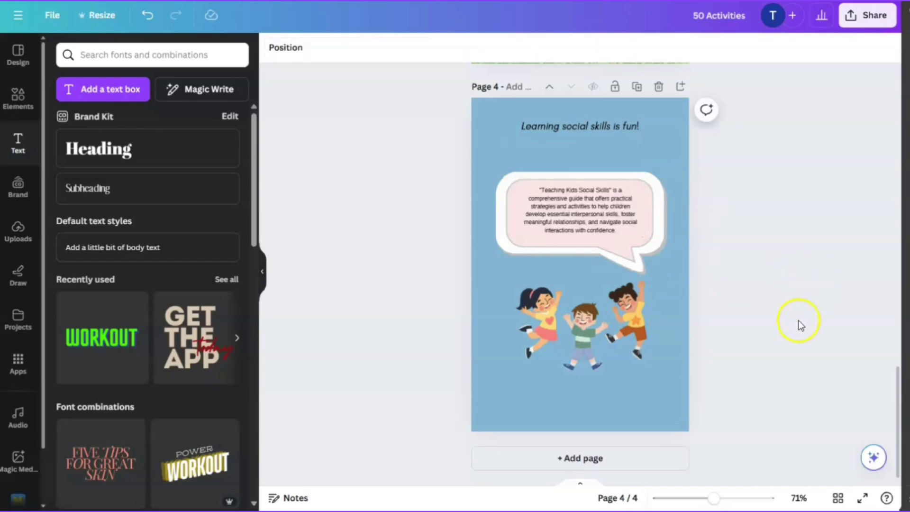
- Add a new page after page 4 and remove its blue background so it is plain white
scroll(801, 325, up, 10)
scroll(772, 307, down, 8)
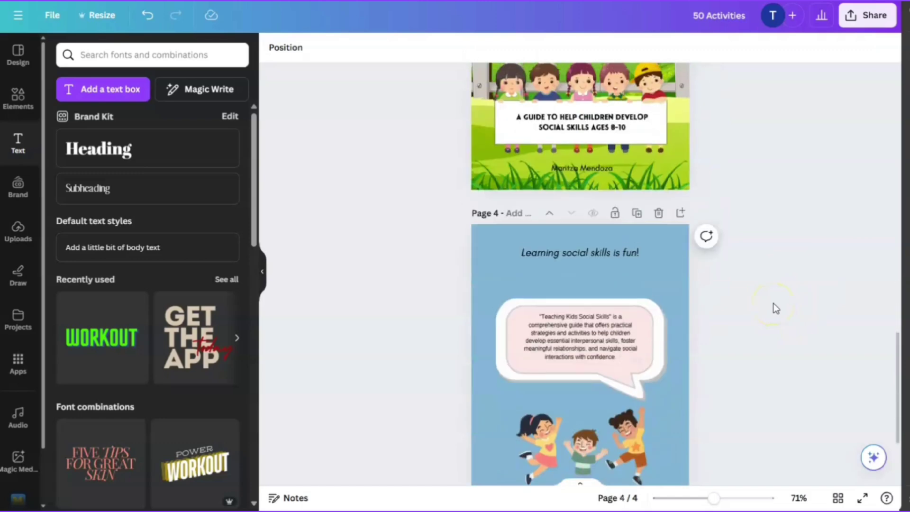
scroll(776, 309, up, 3)
scroll(800, 356, down, 5)
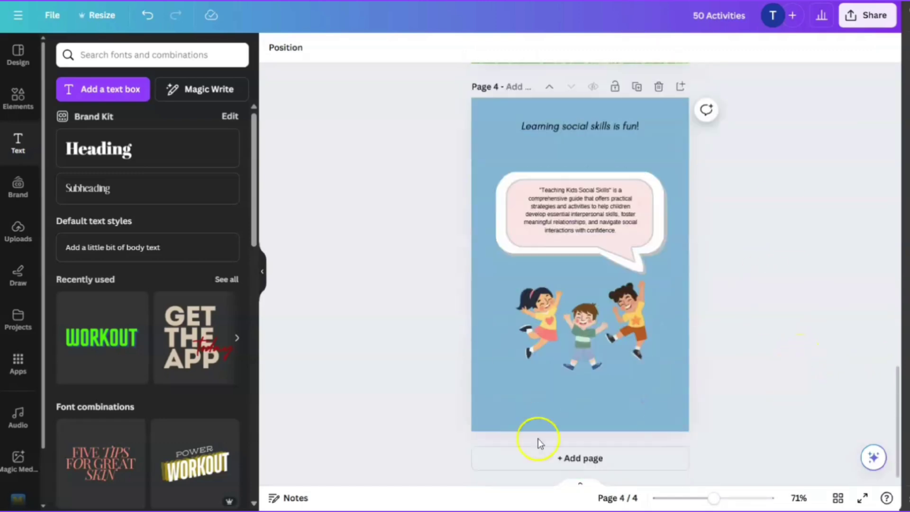
click(597, 460)
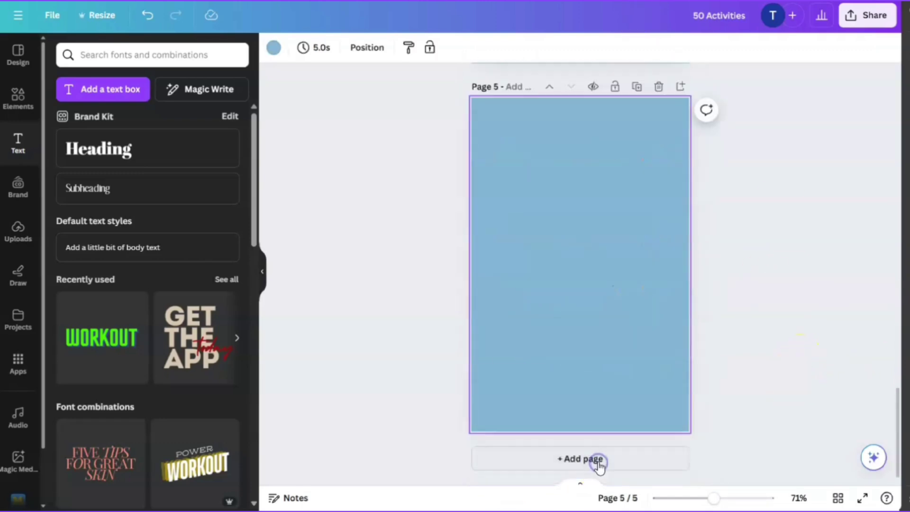
click(562, 249)
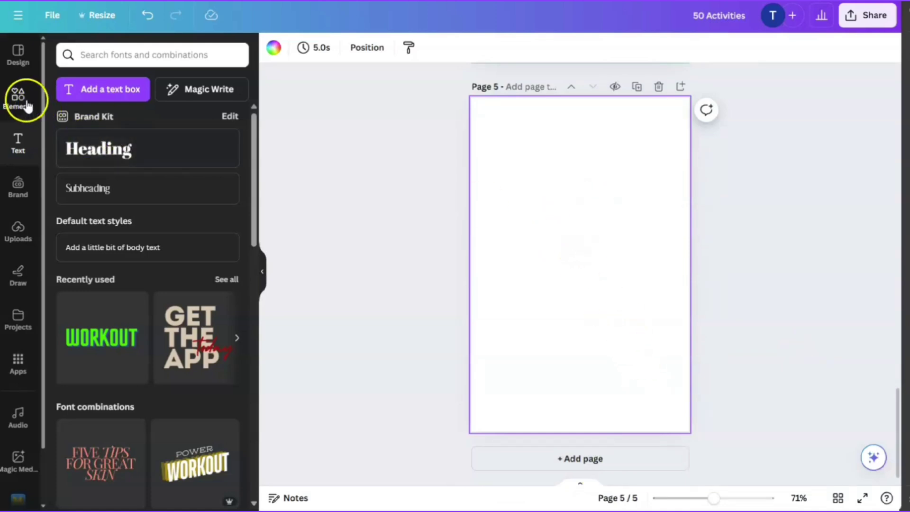
- Use Magic Write to generate and insert on page 5 a two-paragraph introduction about teaching children social skills, for a book for ages 8-10
click(212, 90)
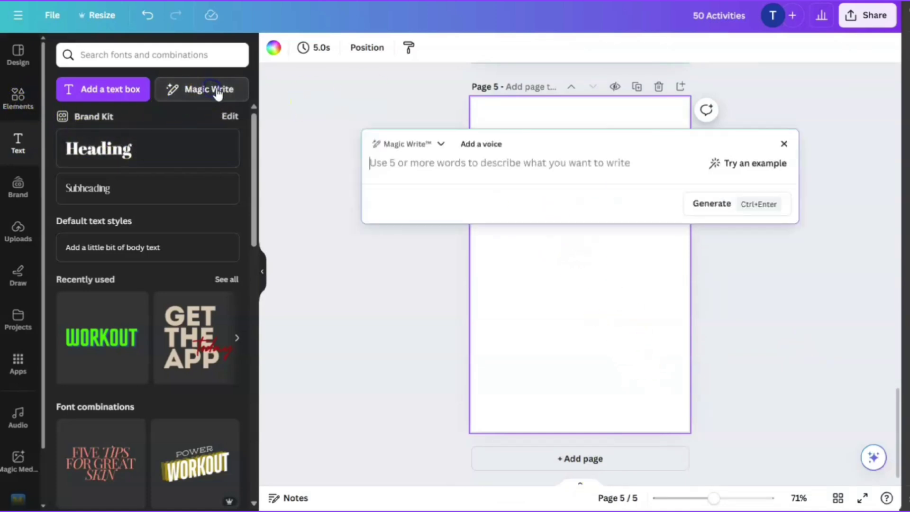
click(368, 146)
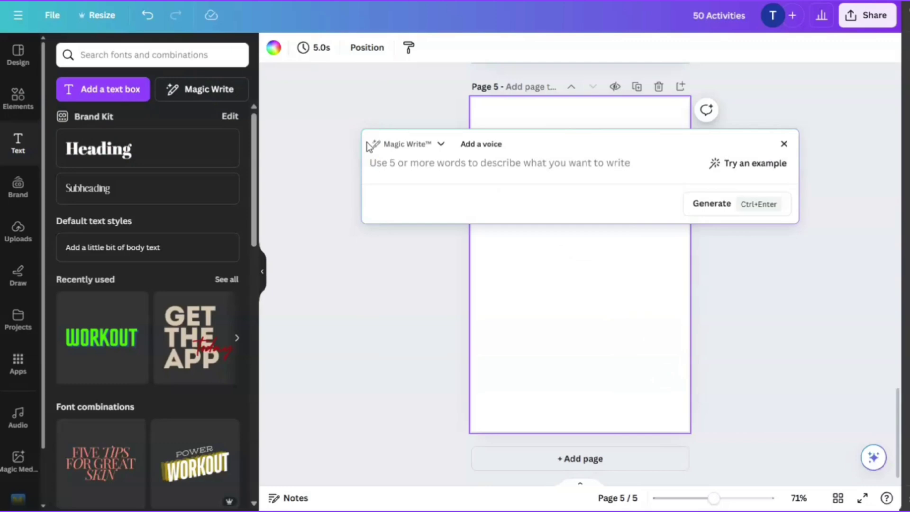
text(Write a t)
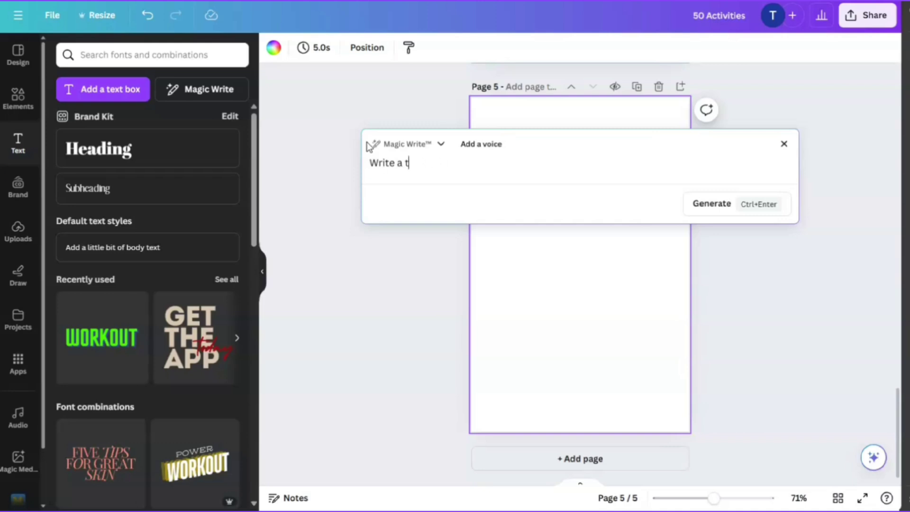
text(wo paragraph in)
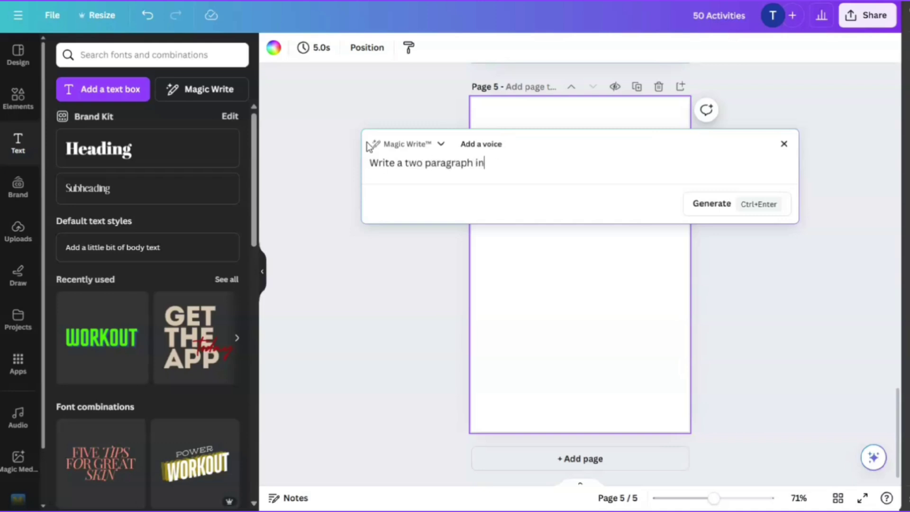
text(troduction about the i)
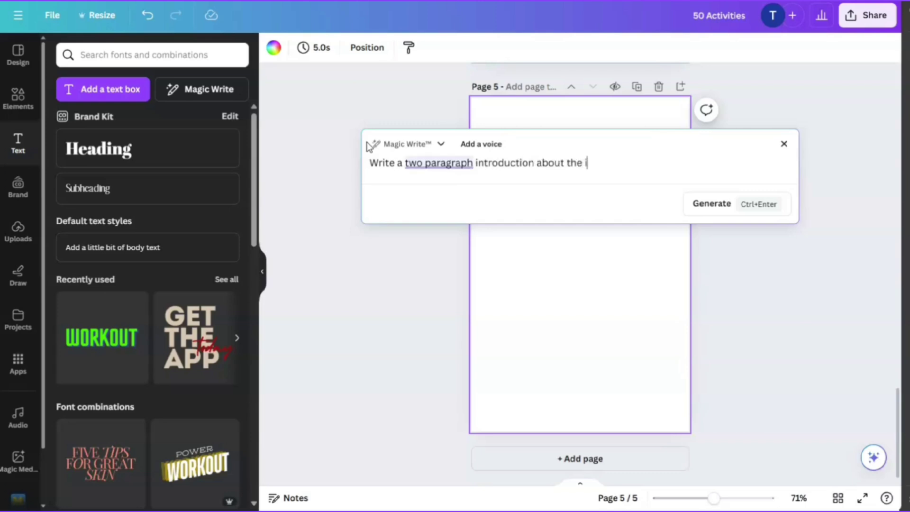
text(mportance of)
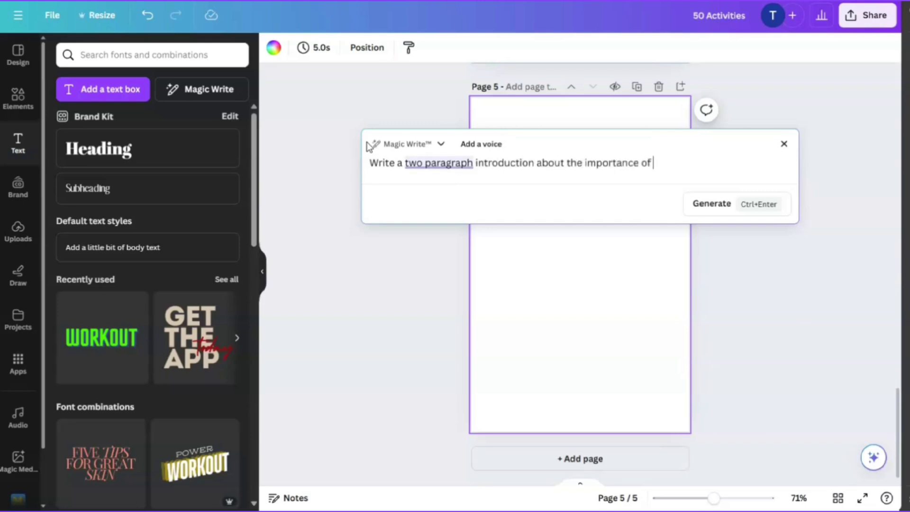
text( teaching child)
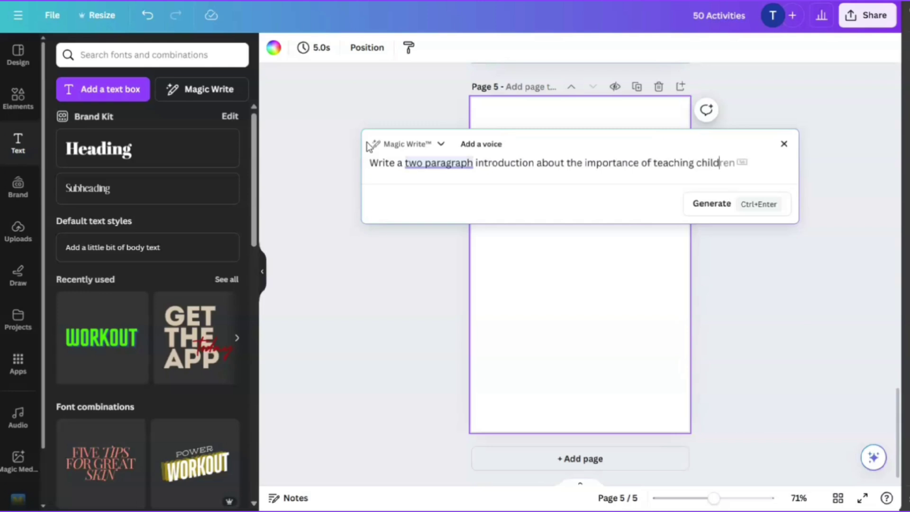
text(ren social skills for a book about social skills for children ages 8-10)
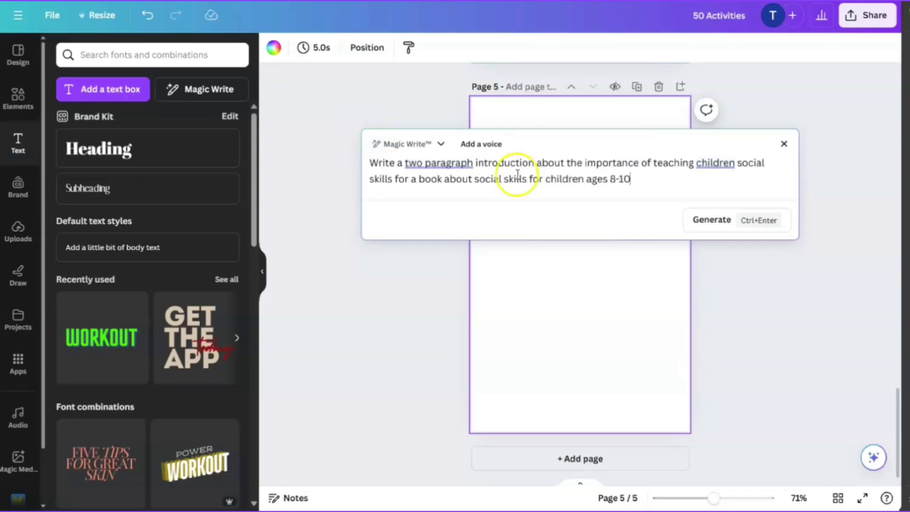
click(696, 220)
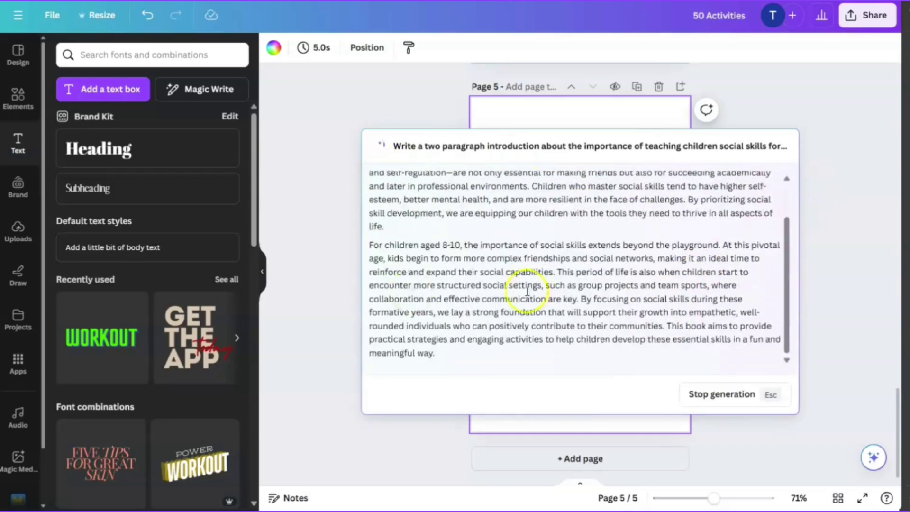
scroll(493, 305, up, 2)
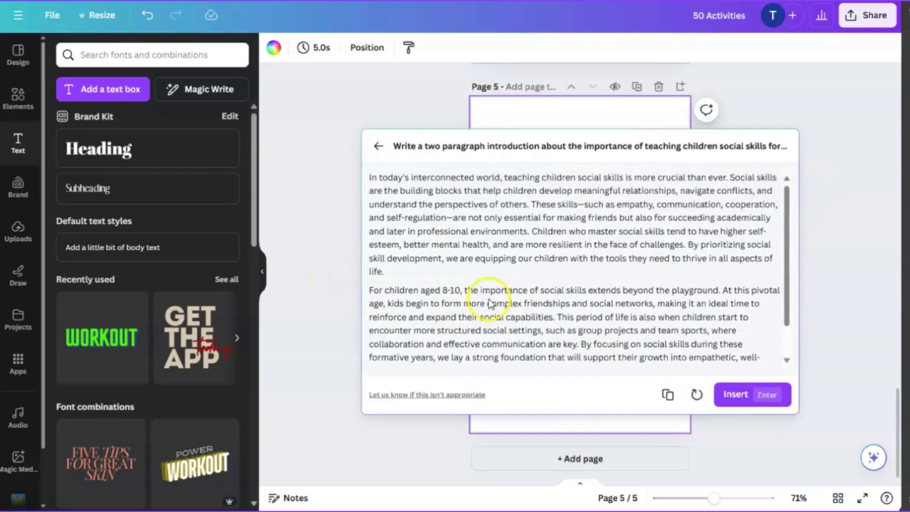
click(738, 398)
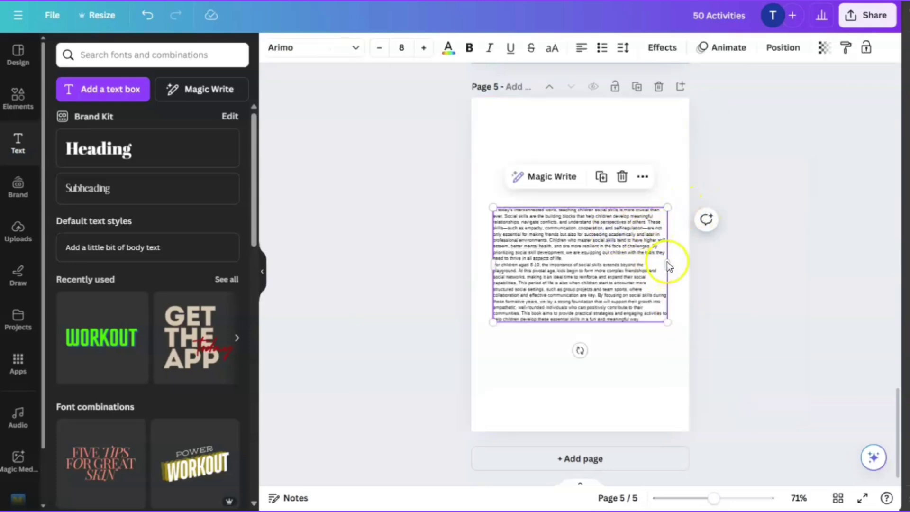
- Narrow the introduction text box, scale it up to about size 12.1, and place it within the page margins
drag(668, 263, 614, 261)
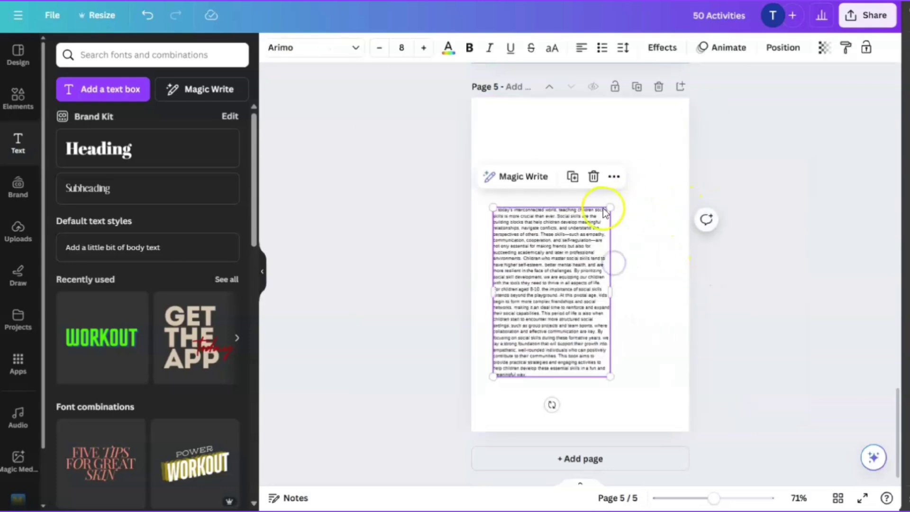
drag(611, 207, 683, 127)
drag(630, 190, 630, 223)
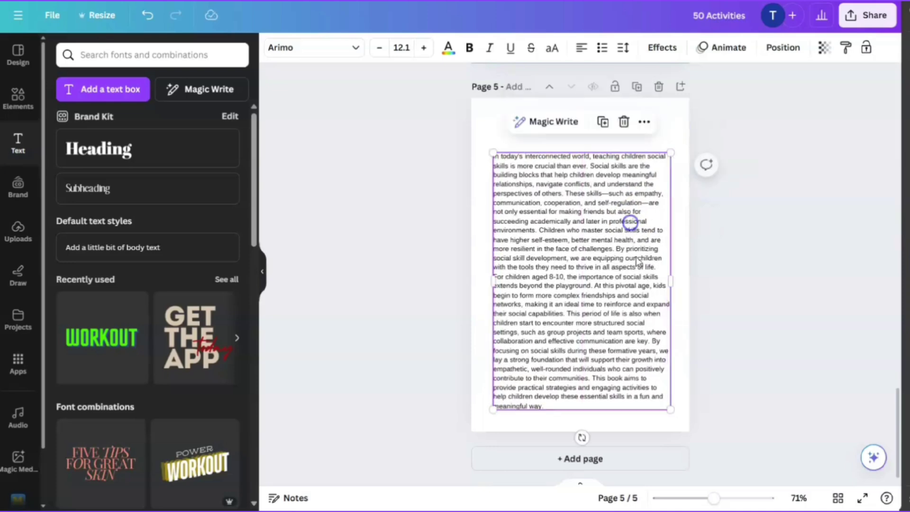
double_click(636, 263)
click(651, 220)
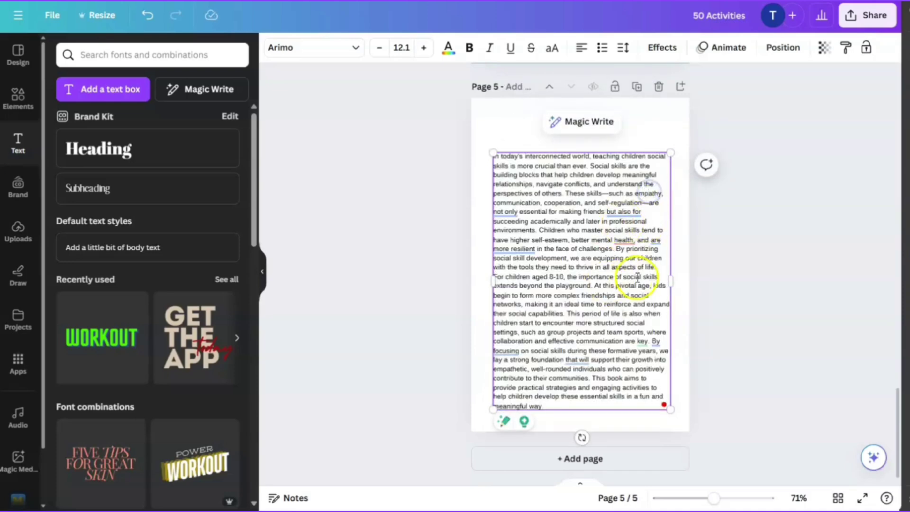
click(487, 132)
- Add the heading "Introduction" centered at the top of page 5 and position the body text just beneath it
click(95, 151)
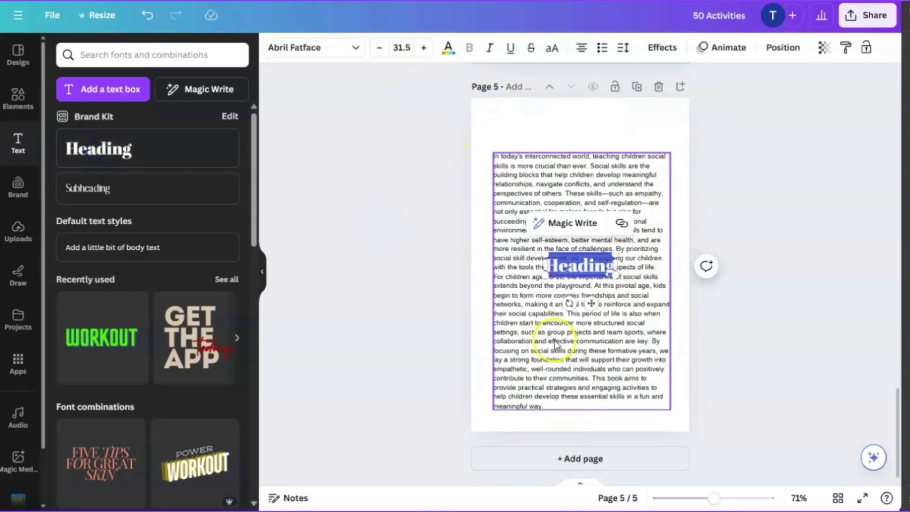
drag(590, 261, 591, 211)
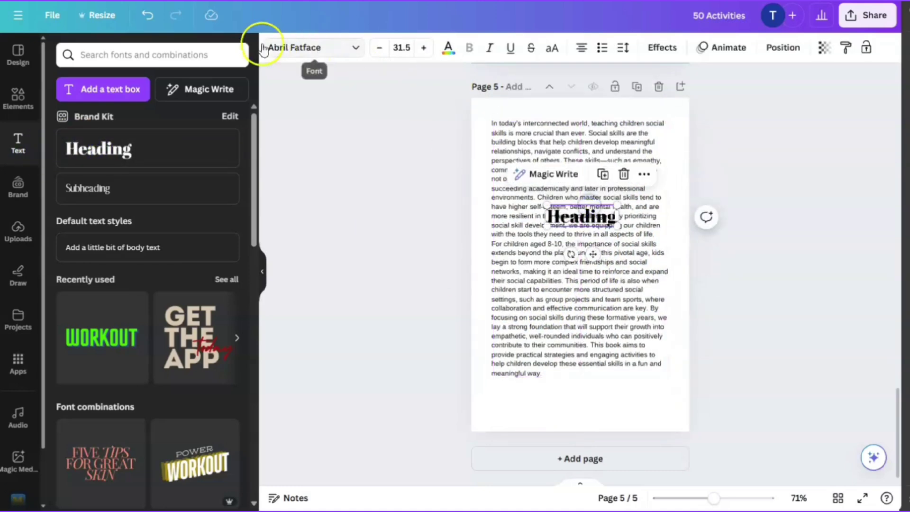
click(147, 15)
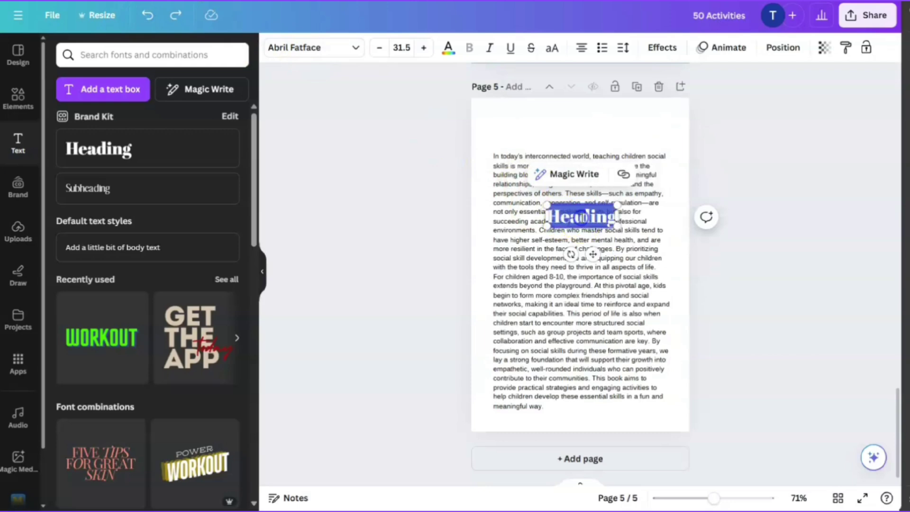
drag(592, 254, 589, 163)
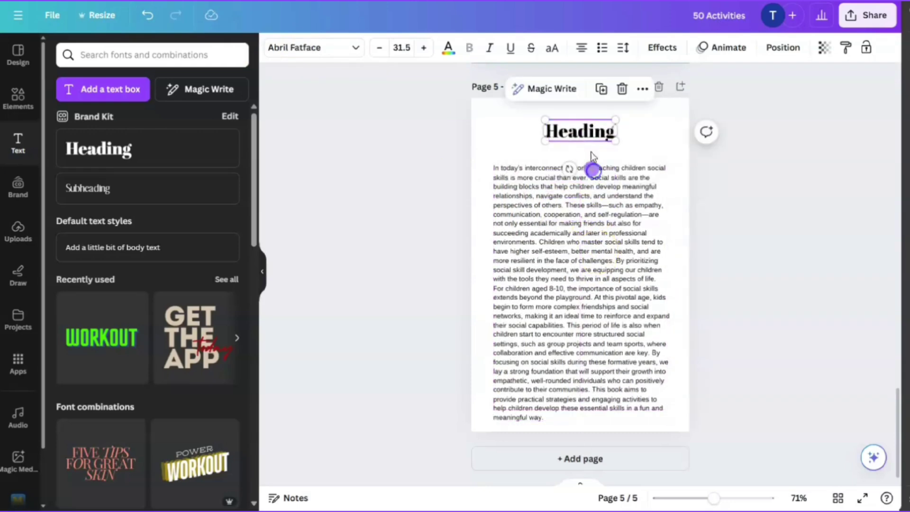
double_click(586, 134)
text(Introduction)
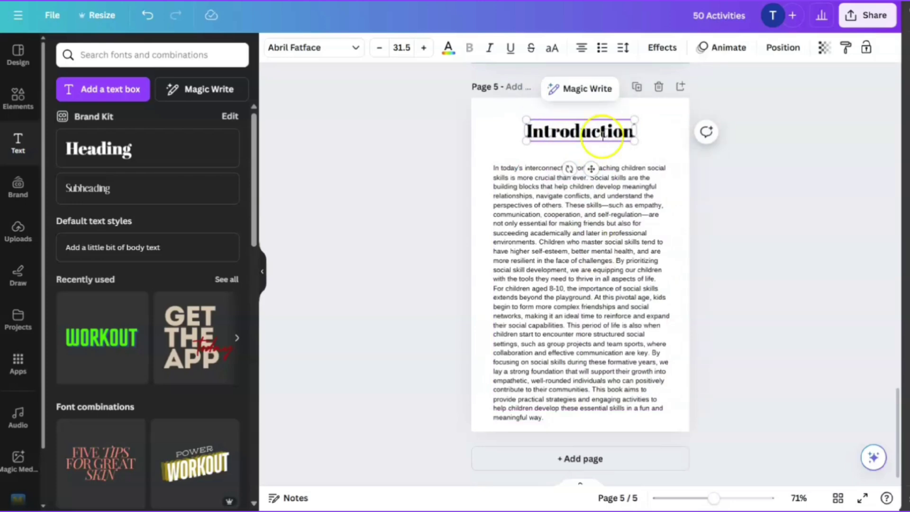
drag(570, 325, 568, 316)
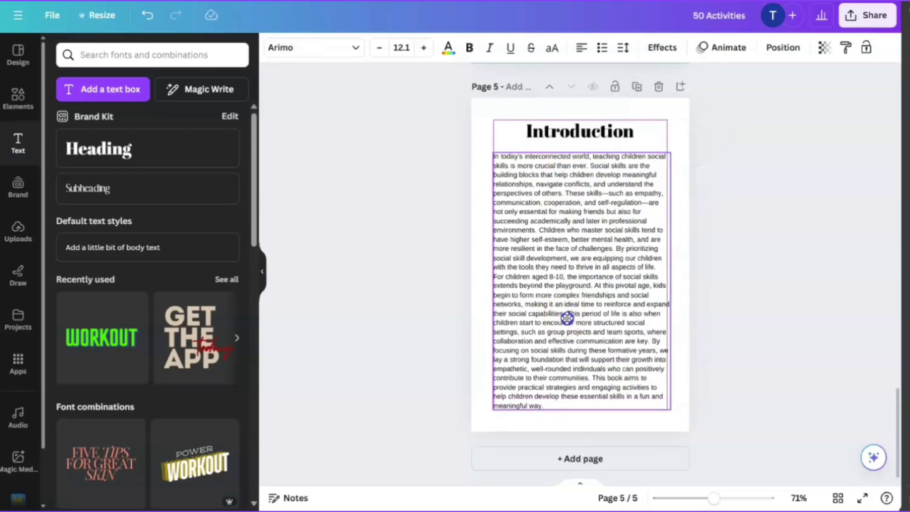
click(730, 315)
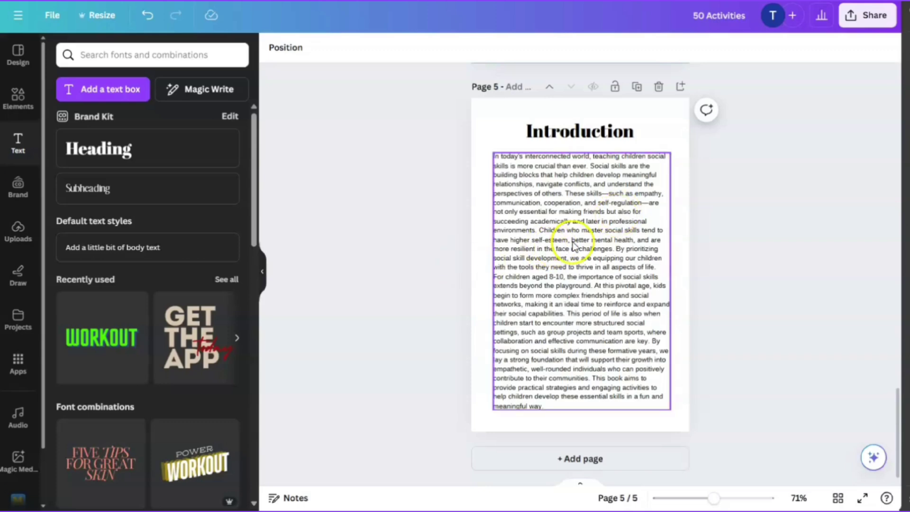
scroll(788, 299, up, 15)
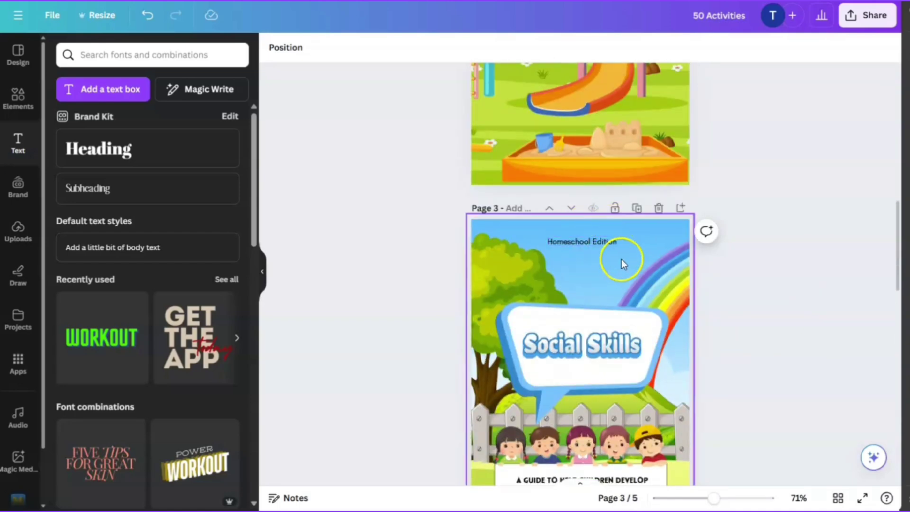
scroll(863, 396, down, 15)
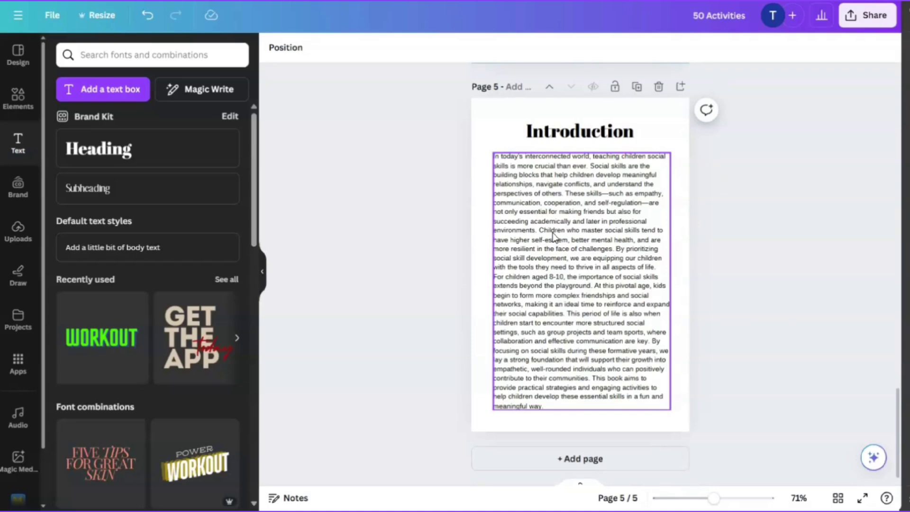
click(777, 201)
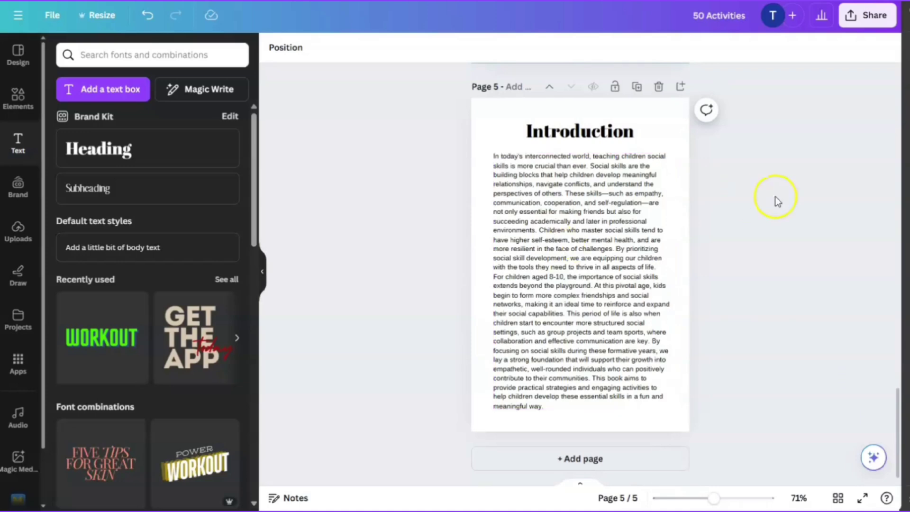
click(701, 360)
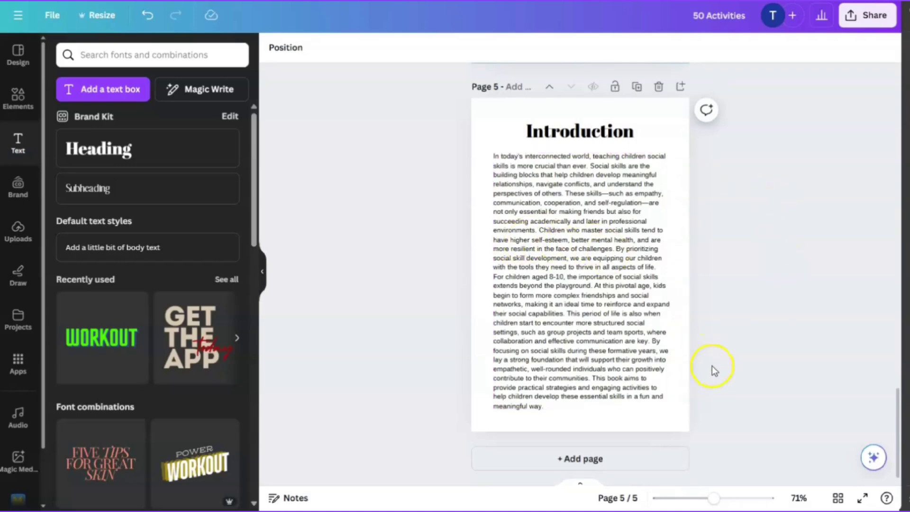
- Add a new page after the introduction and insert a heading reading "Chapter 1" on it
click(610, 459)
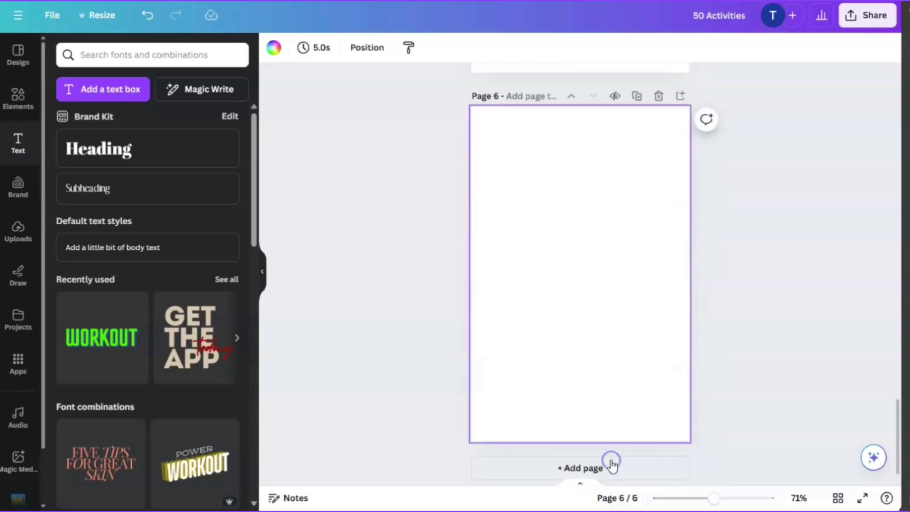
click(126, 150)
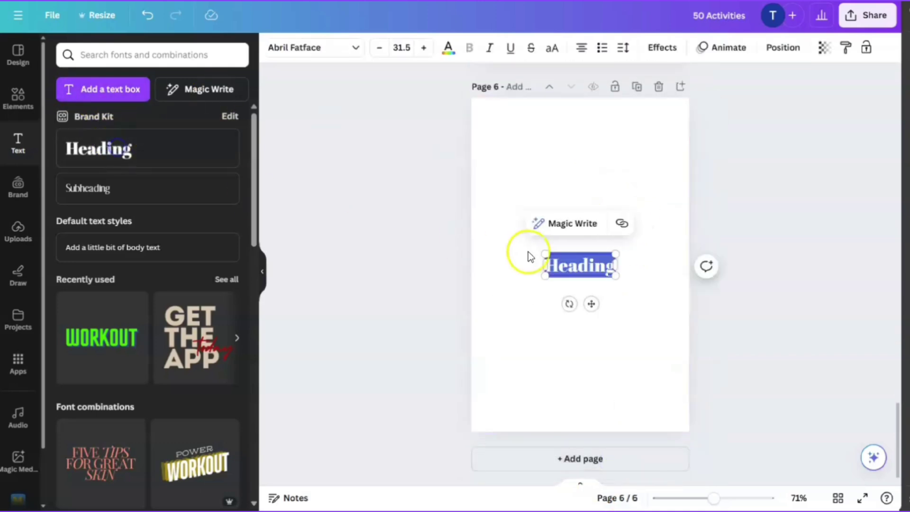
text(Chapter 2)
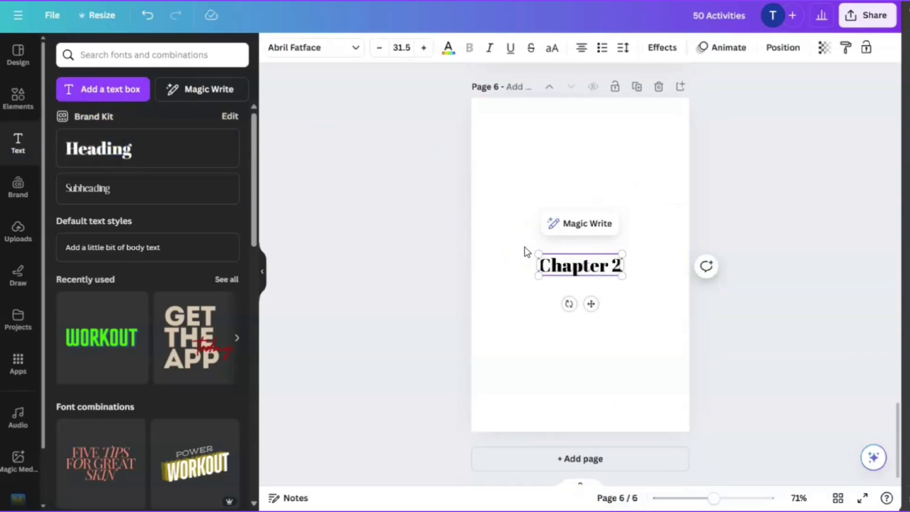
key(BackSpace)
text(1)
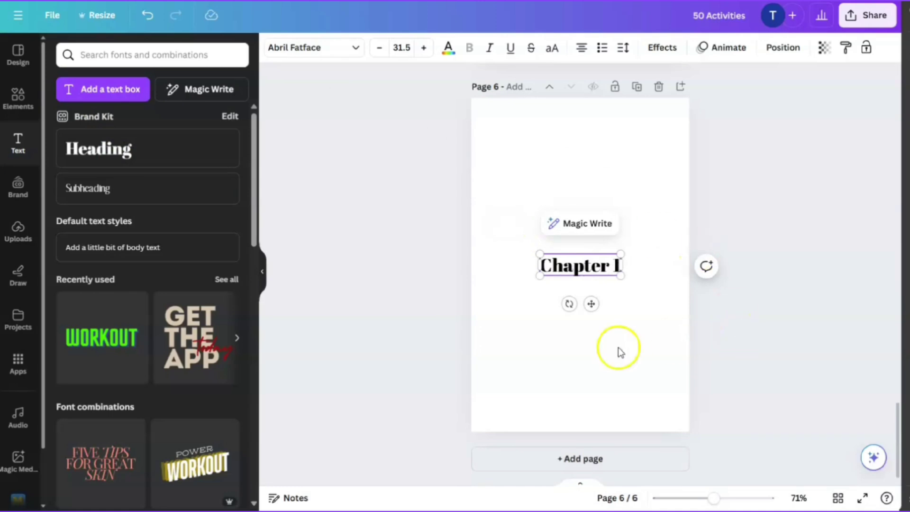
- Move the "Chapter 1" heading to the upper-left corner of the page, inside the margins
click(588, 354)
click(596, 264)
drag(591, 304, 543, 170)
click(559, 220)
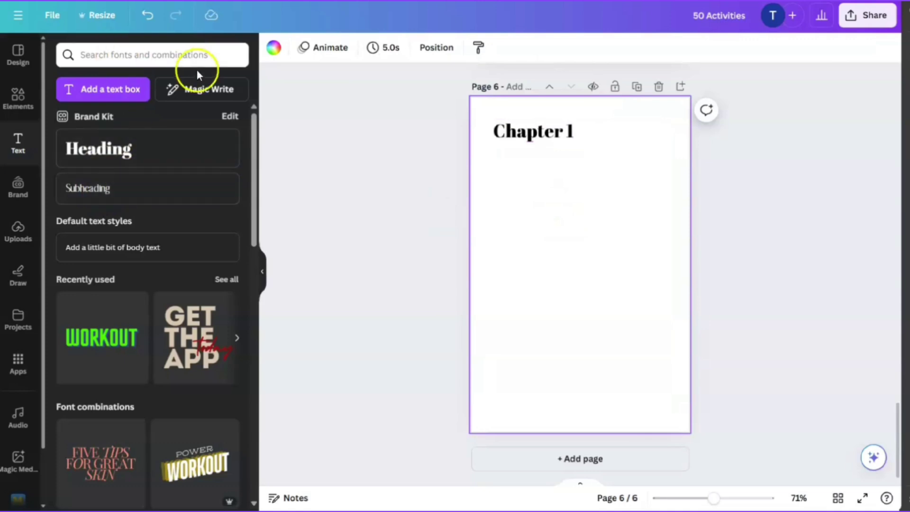
- Generate and insert a Magic Write paragraph explaining what emotional intelligence is, and enlarge it to about size 13.6 below the chapter heading
click(210, 93)
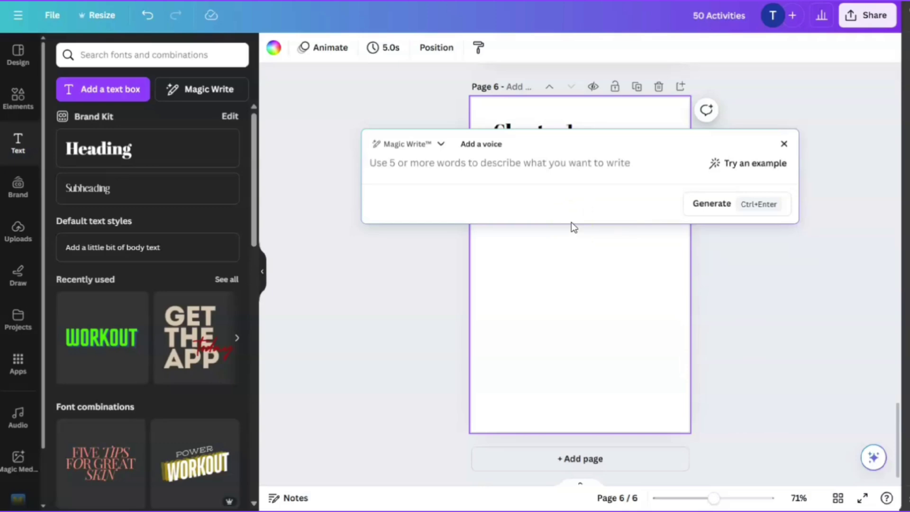
text(W)
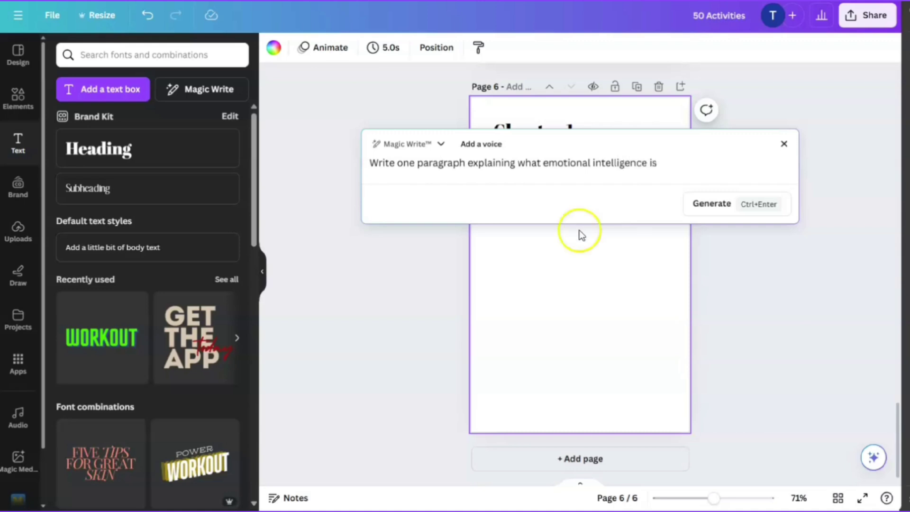
click(711, 204)
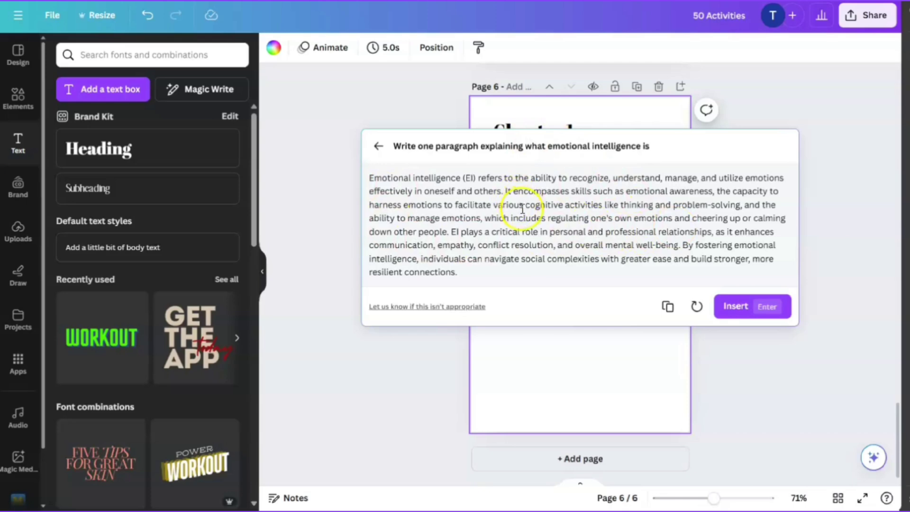
click(731, 306)
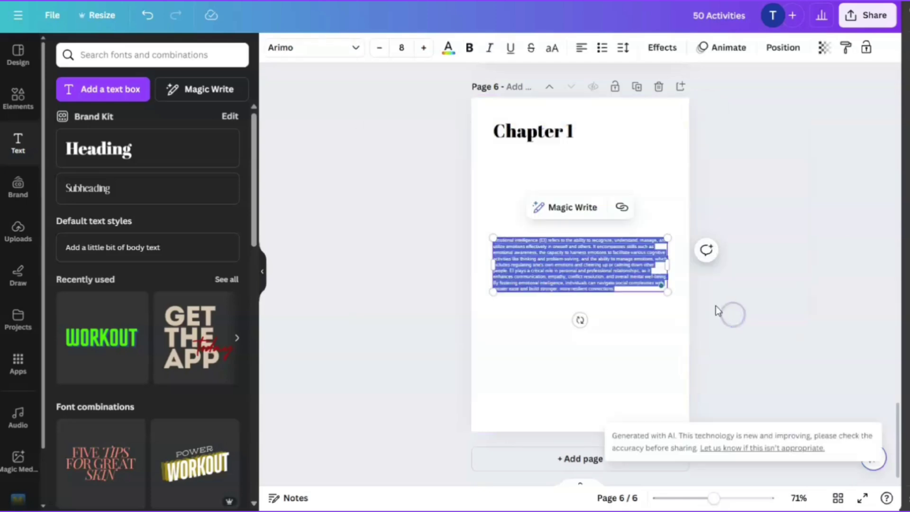
drag(669, 264, 651, 179)
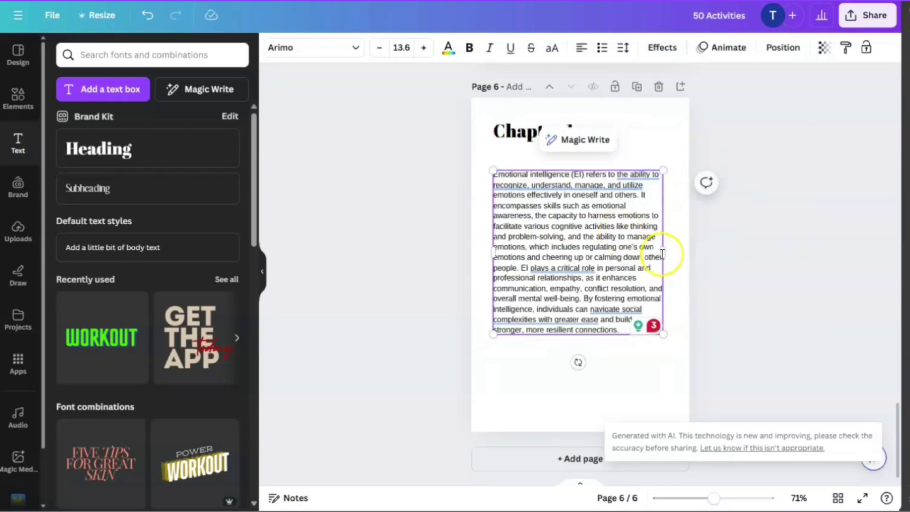
- Widen the Chapter 1 body text box slightly and split its text into two paragraphs before "EI plays a critical role"
drag(666, 251, 679, 254)
double_click(635, 237)
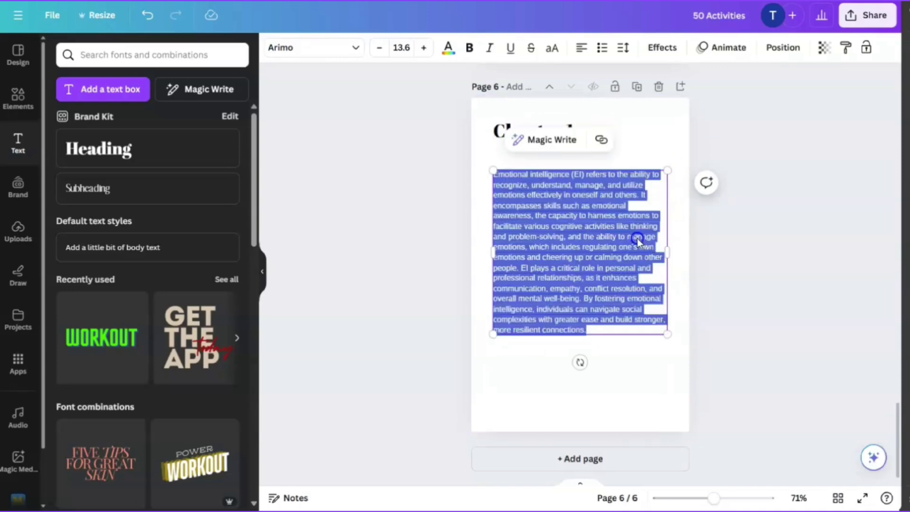
click(523, 268)
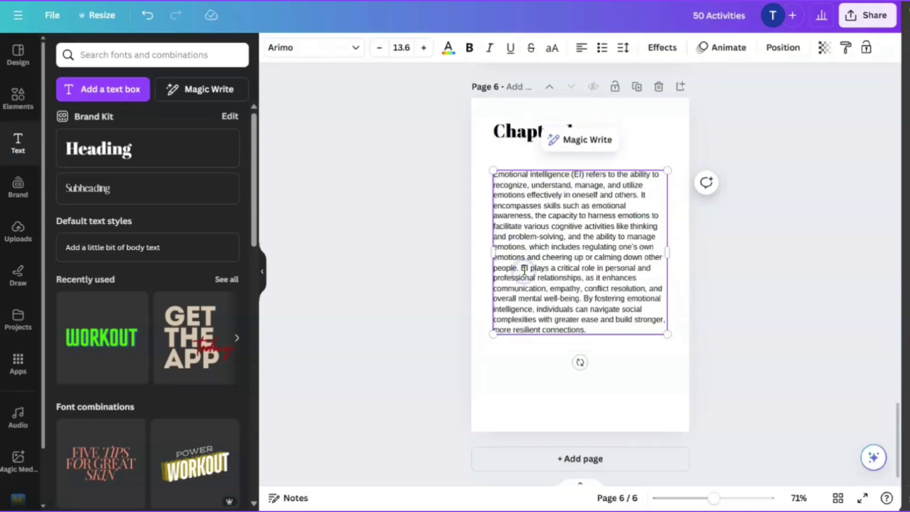
key(Return)
key(Return)
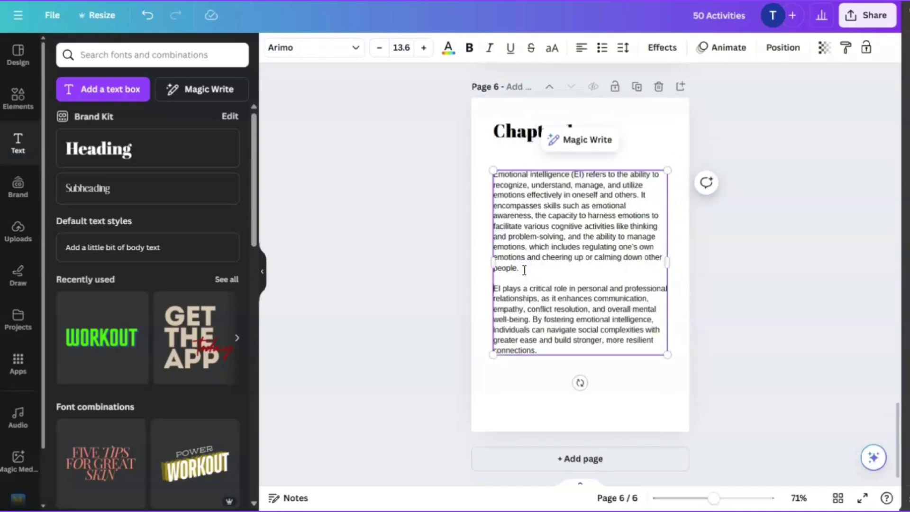
click(726, 290)
- Increase the line spacing of the Chapter 1 body text so it fills more of the page
click(599, 235)
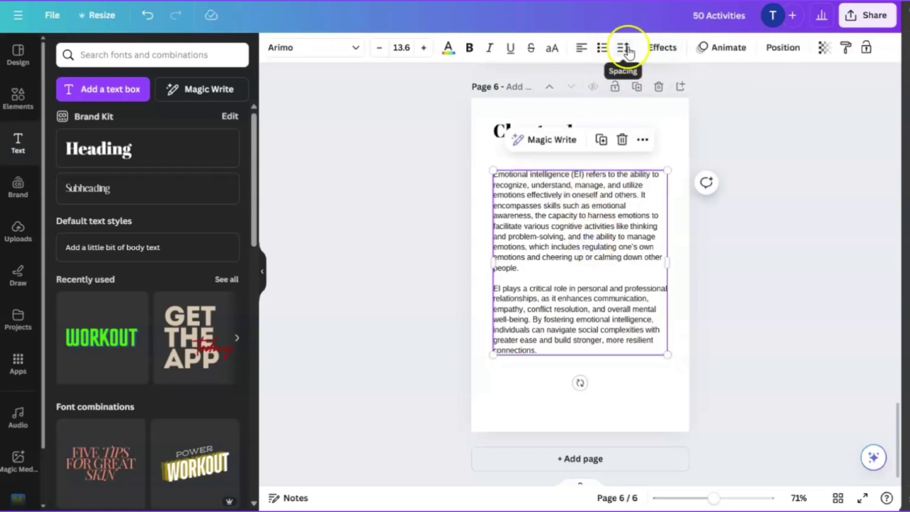
click(623, 49)
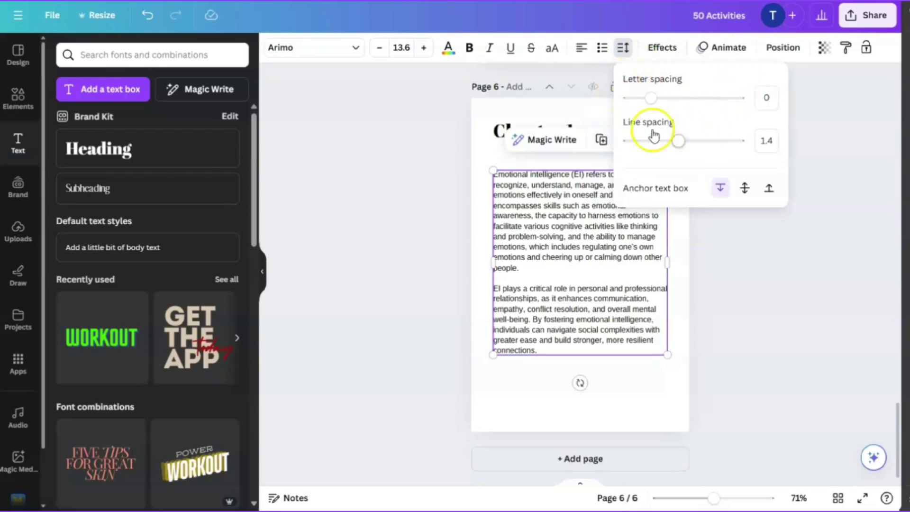
drag(677, 141, 696, 147)
click(753, 284)
click(753, 282)
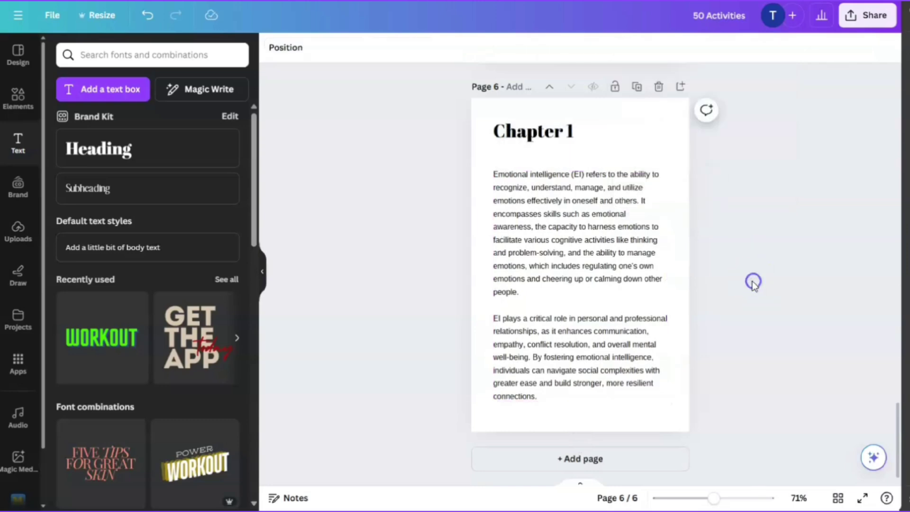
- Add a new page with a subheading reading "Activity #1" and move it to the upper-left part of the page
click(579, 451)
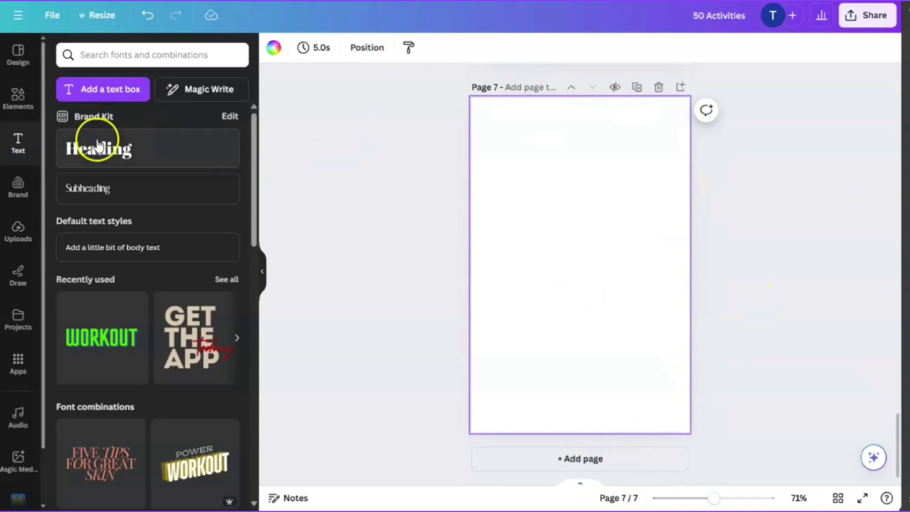
click(98, 189)
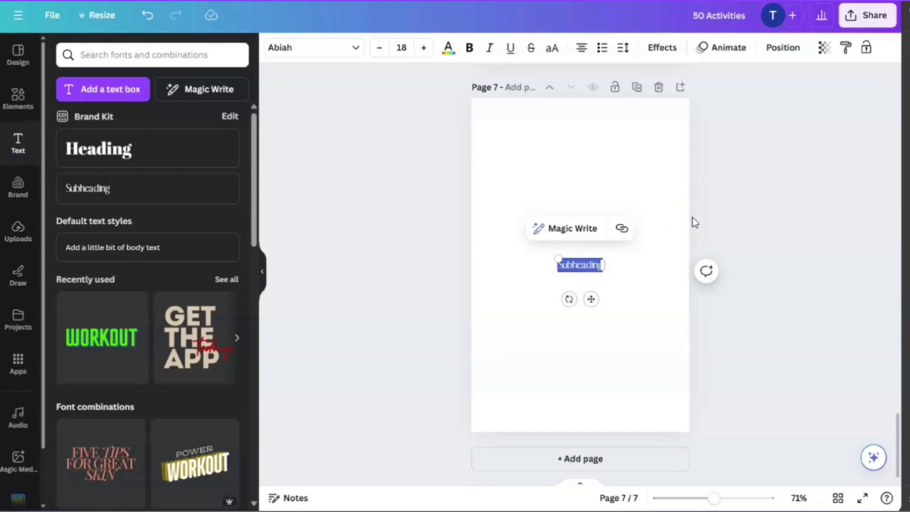
text(Ac)
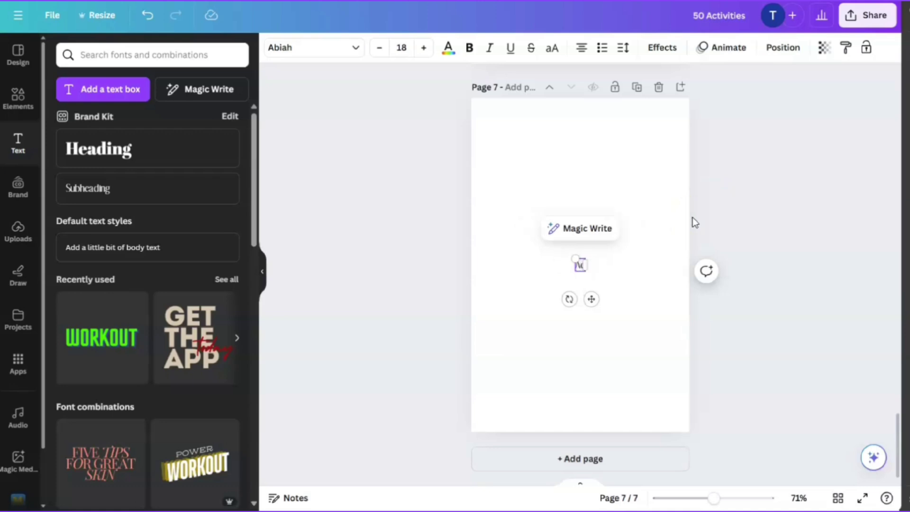
text(tivity #)
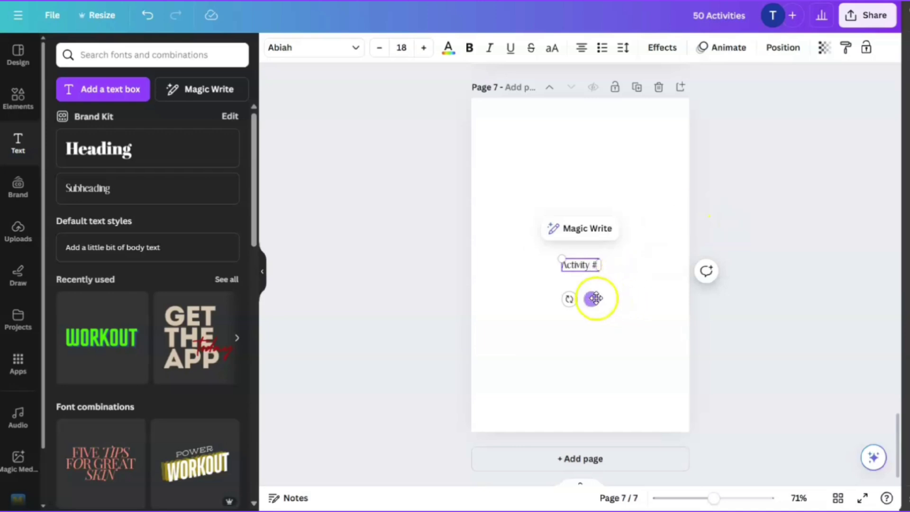
drag(591, 298, 520, 193)
- Search elements for "arrows", insert the thick yellow arrow at the page's left edge, and place the "Activity #1" text on top of it
click(18, 97)
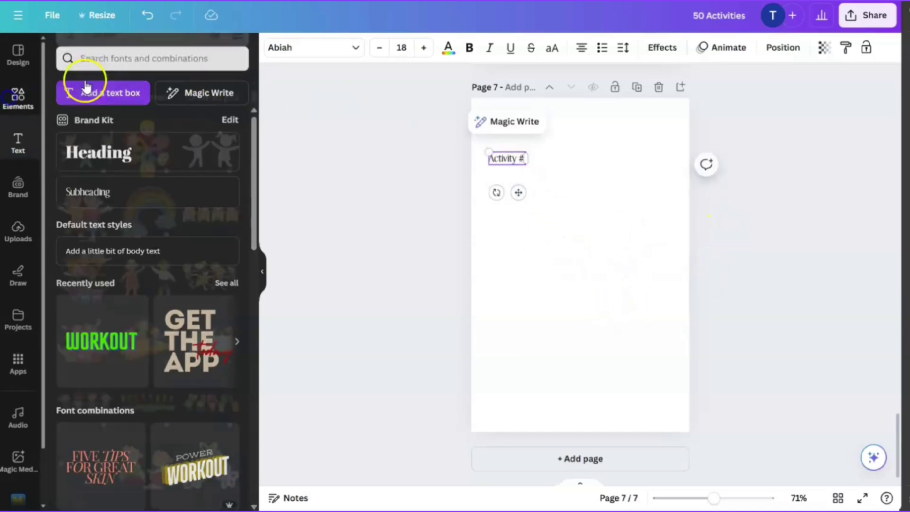
click(71, 57)
text(arrows)
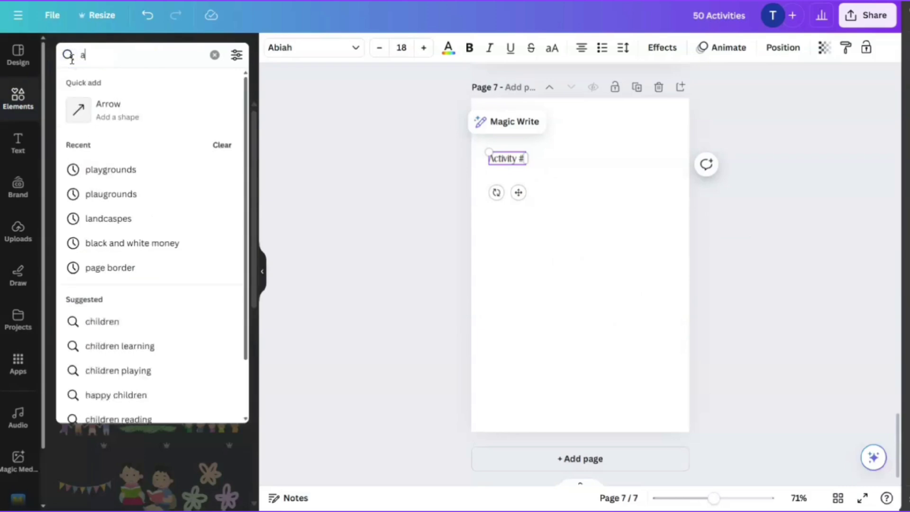
key(Return)
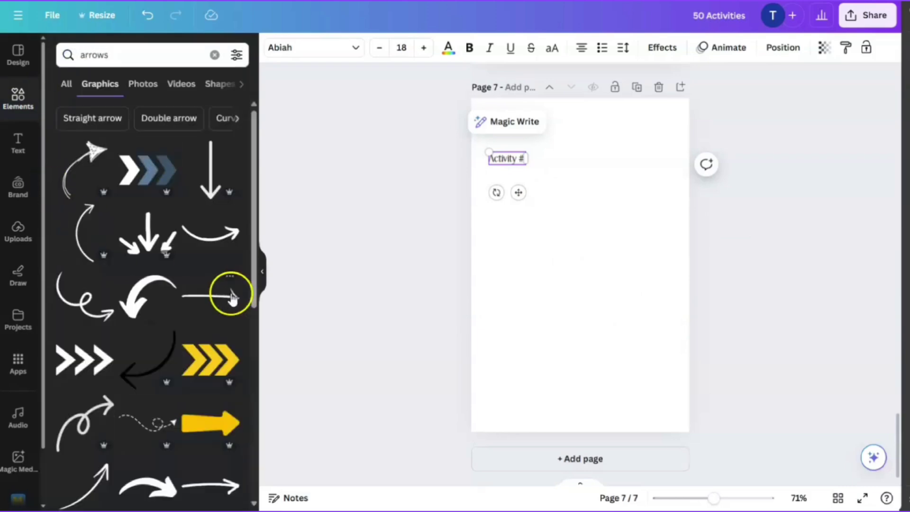
scroll(105, 356, down, 4)
click(197, 241)
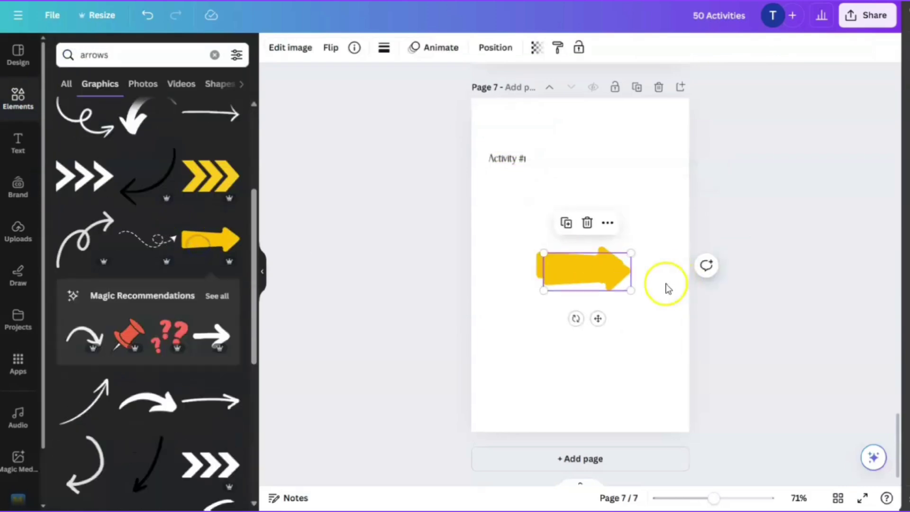
click(589, 227)
drag(577, 265, 503, 151)
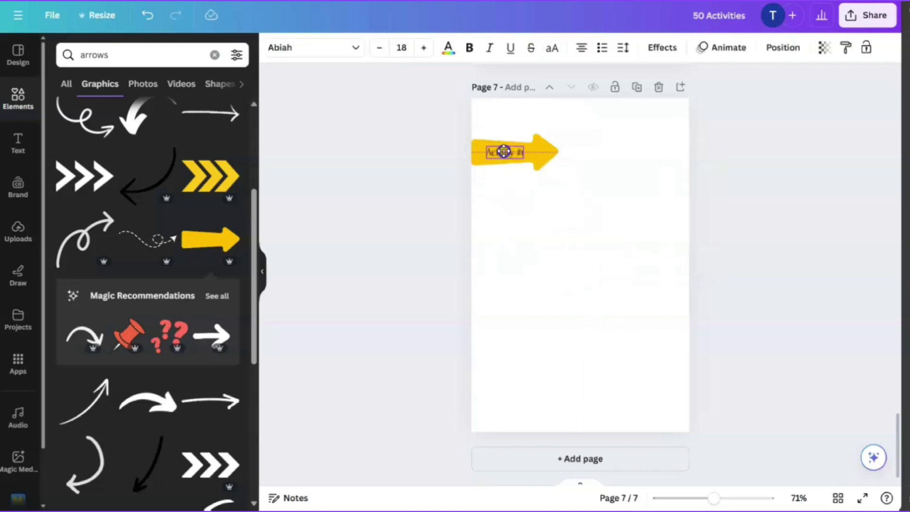
- Make the "Activity #1" text bold and change its font to Lovelo
click(469, 47)
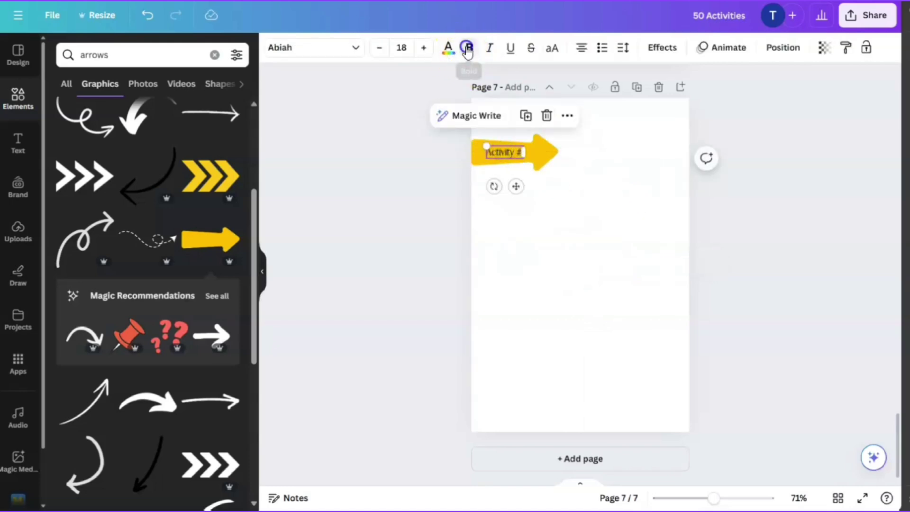
click(356, 48)
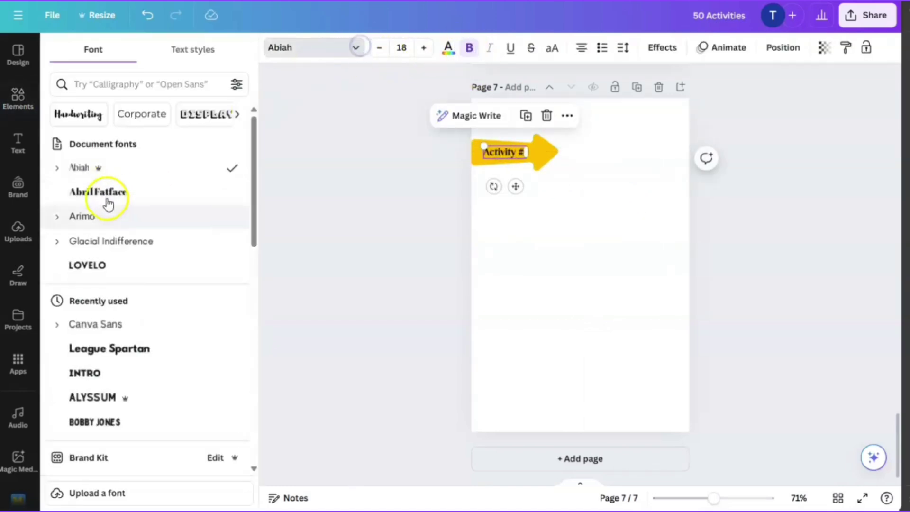
click(89, 265)
click(598, 245)
- Enlarge the yellow arrow to just over half the page width and recenter the "Activity #1" text on it
click(539, 153)
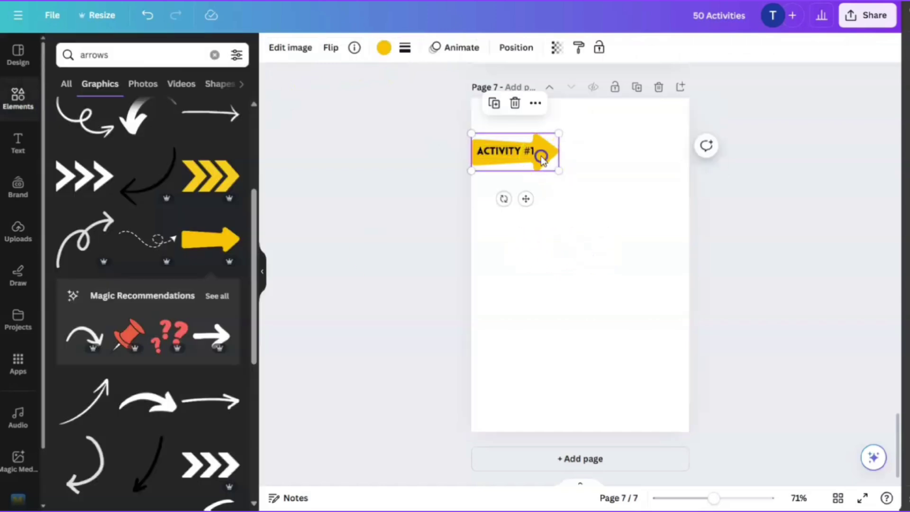
drag(557, 170, 534, 198)
click(524, 150)
click(439, 138)
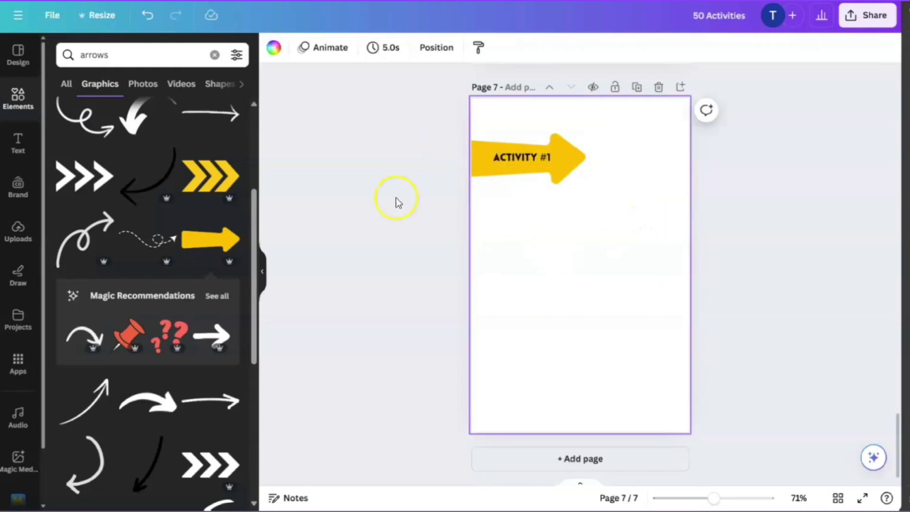
click(17, 97)
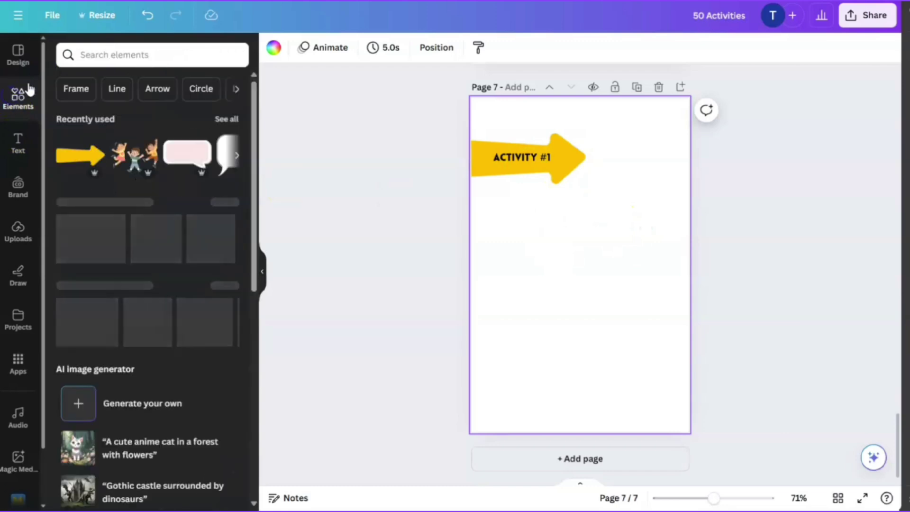
click(18, 56)
click(18, 97)
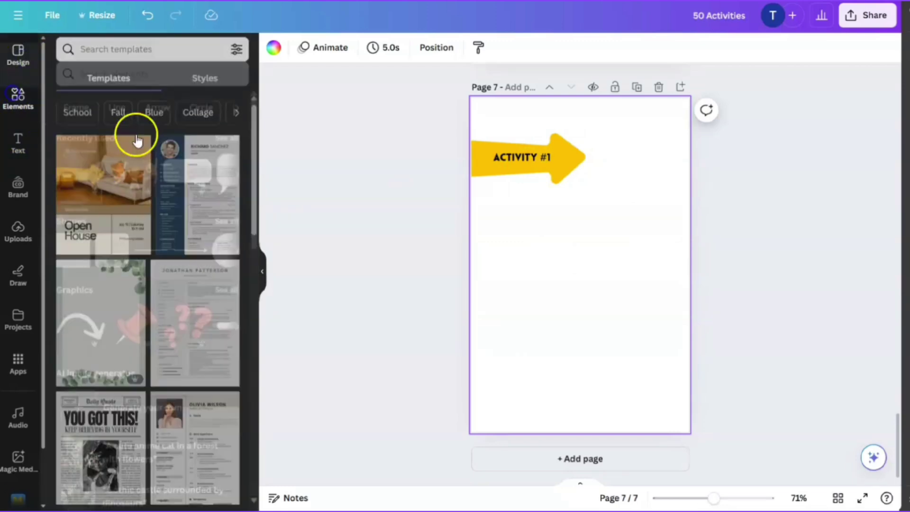
right_click(547, 224)
click(543, 212)
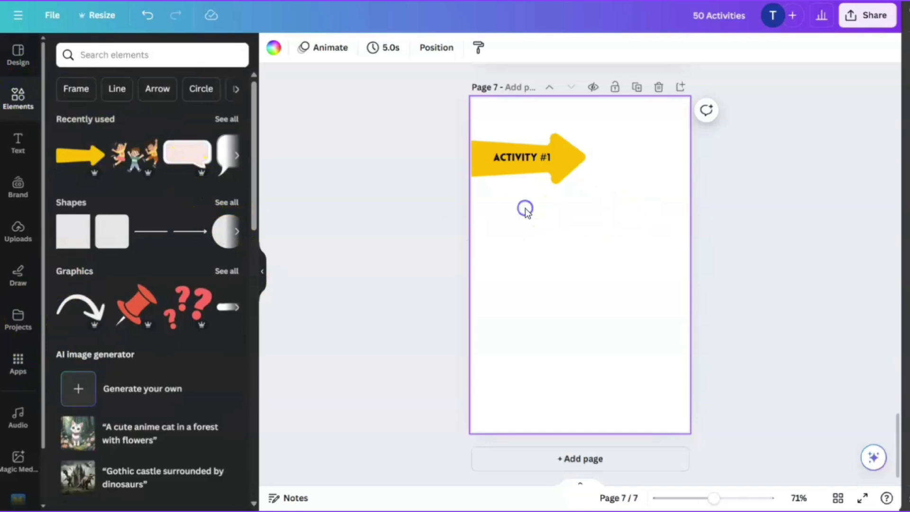
scroll(26, 365, down, 2)
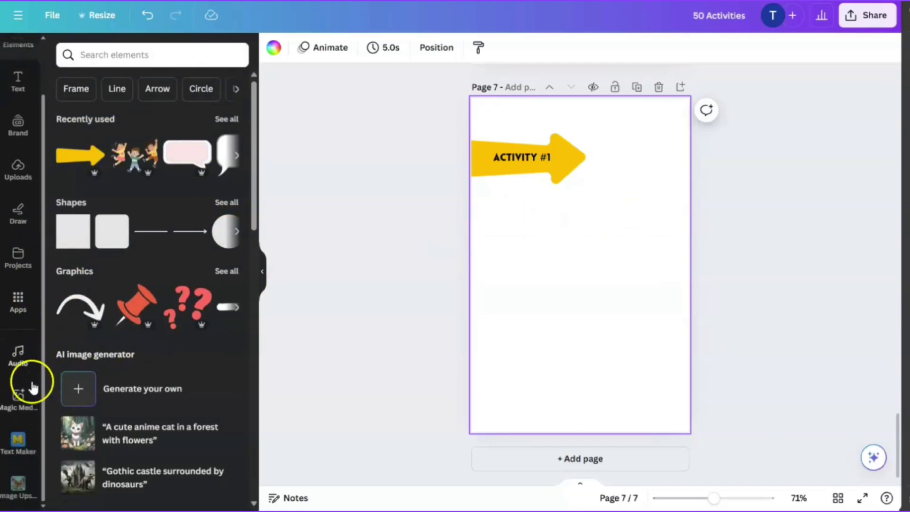
scroll(24, 399, up, 2)
- Generate Magic Write text for "come up with one activity for kids to help them understand what they are feeling and how to respond to their feelings"
click(18, 142)
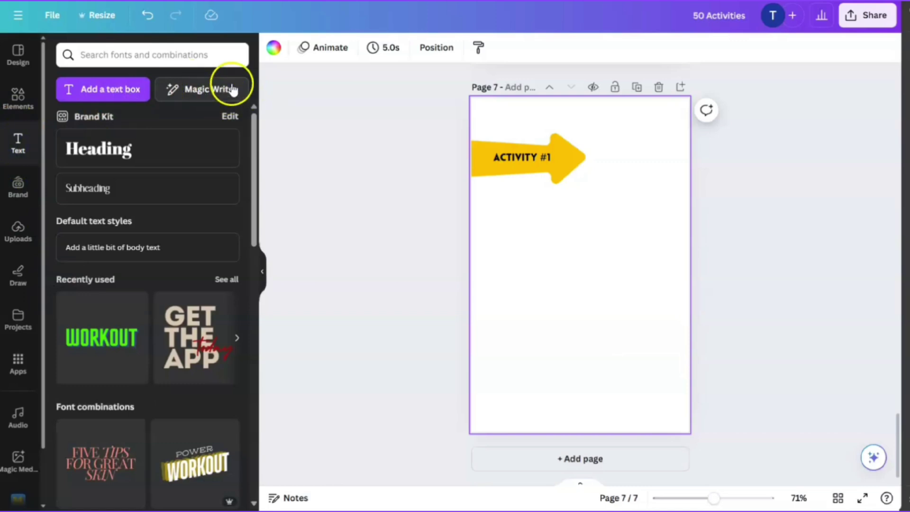
click(205, 90)
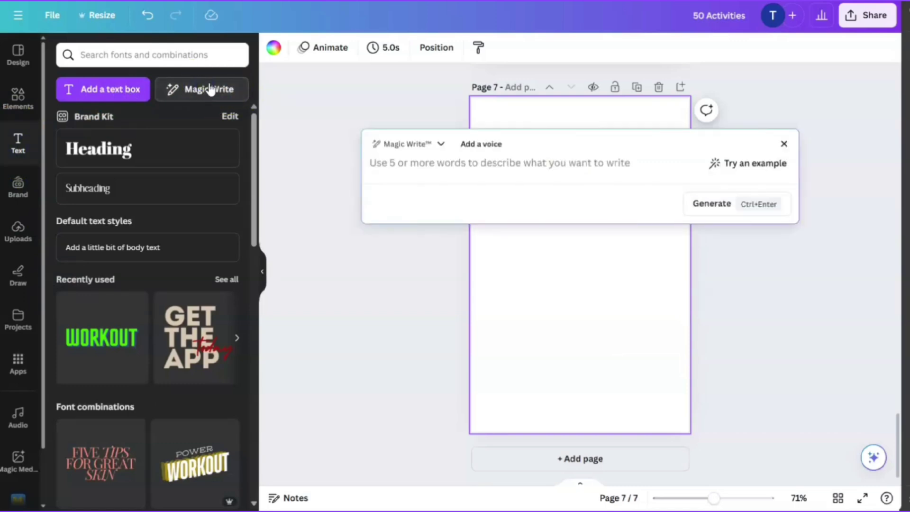
text(come u)
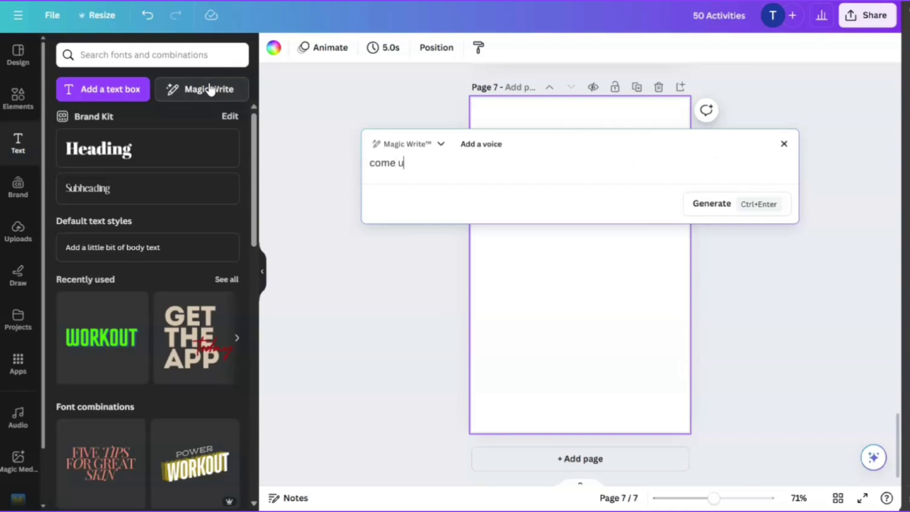
text(p w)
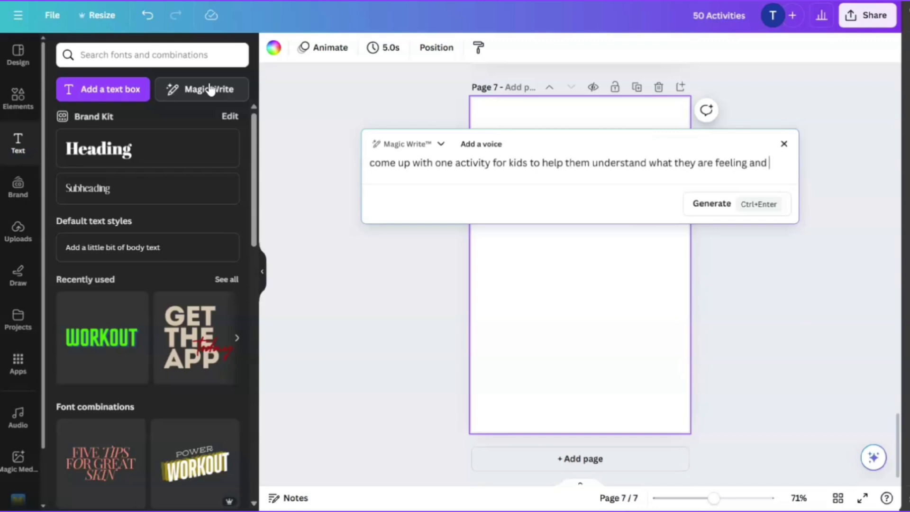
text(how to respond to theirfeelings)
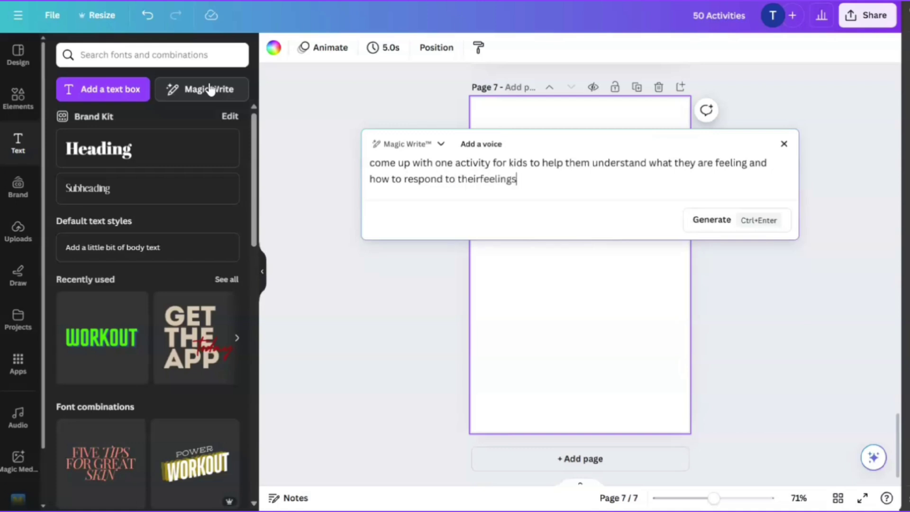
click(489, 180)
right_click(484, 180)
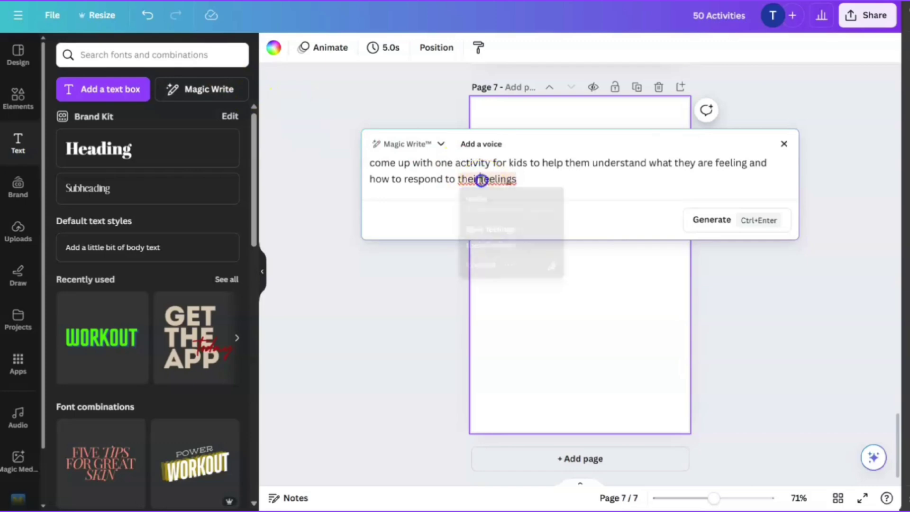
click(476, 194)
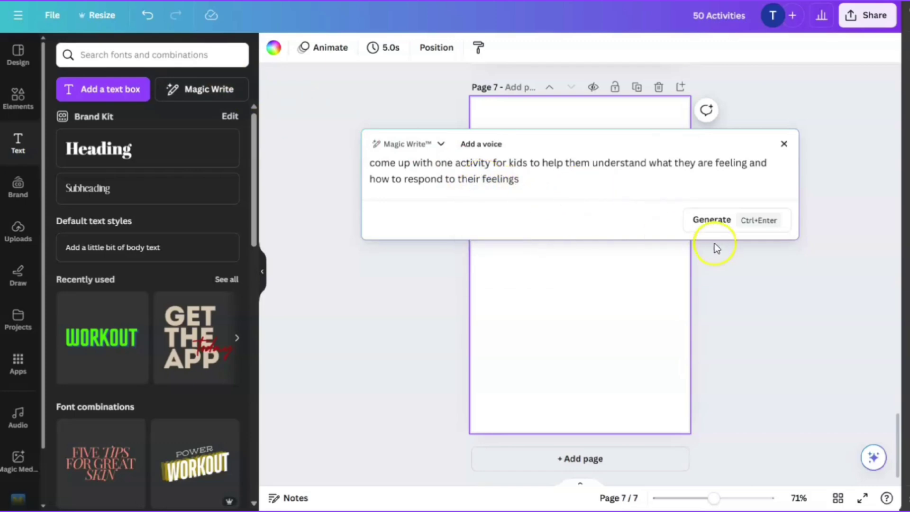
click(713, 223)
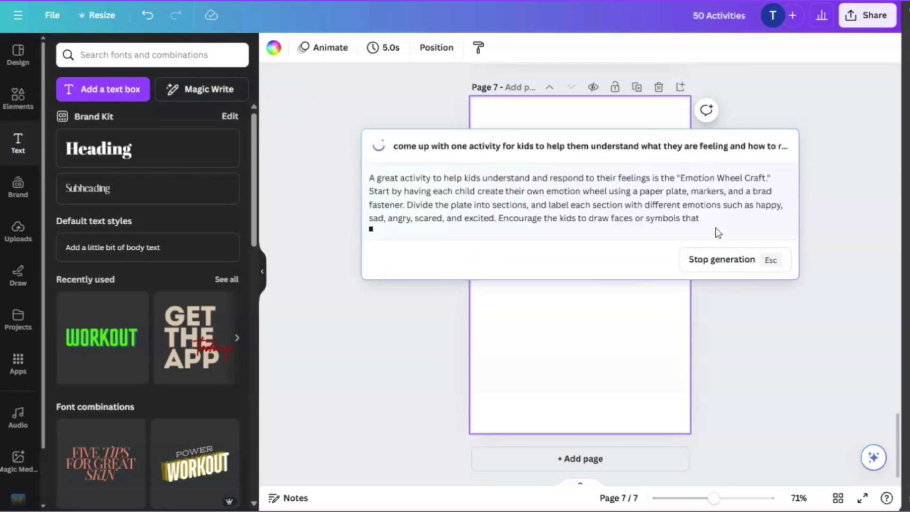
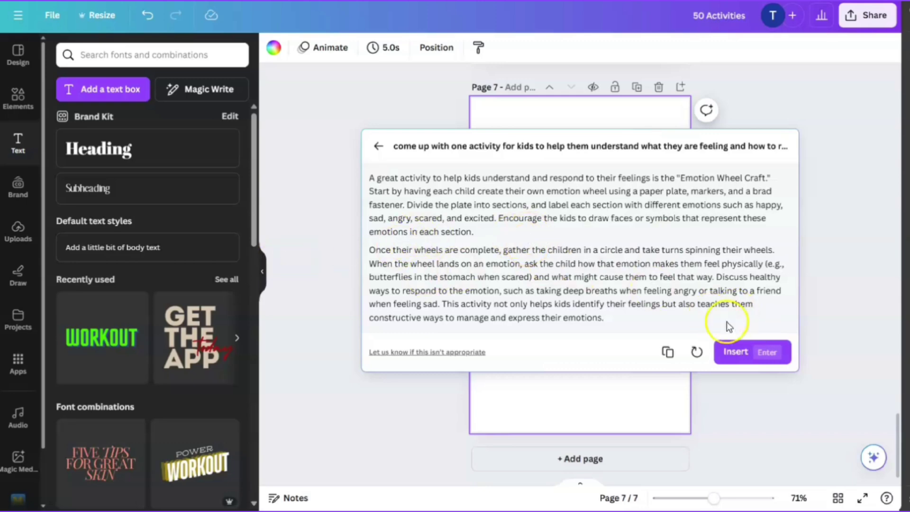
- Insert the generated activity text below the yellow arrow and enlarge it to about size 9.7, spanning the page between the margins
click(733, 352)
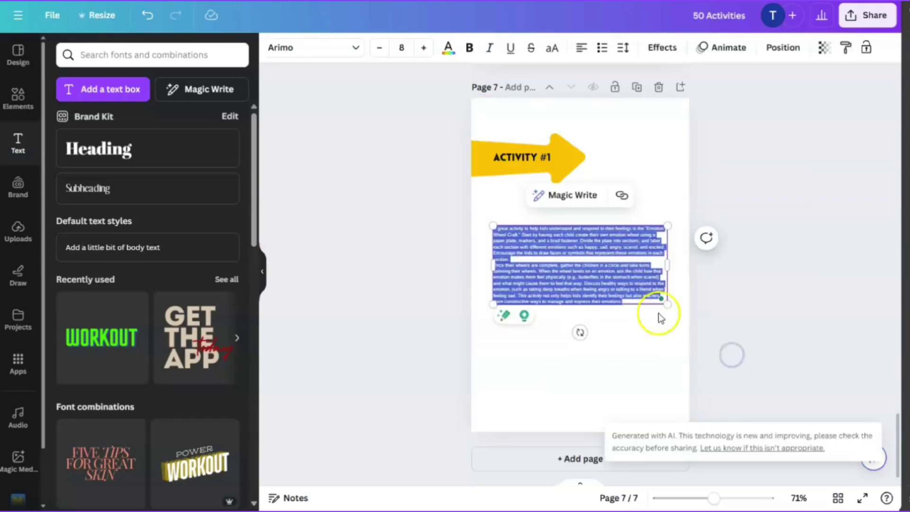
drag(669, 261, 637, 260)
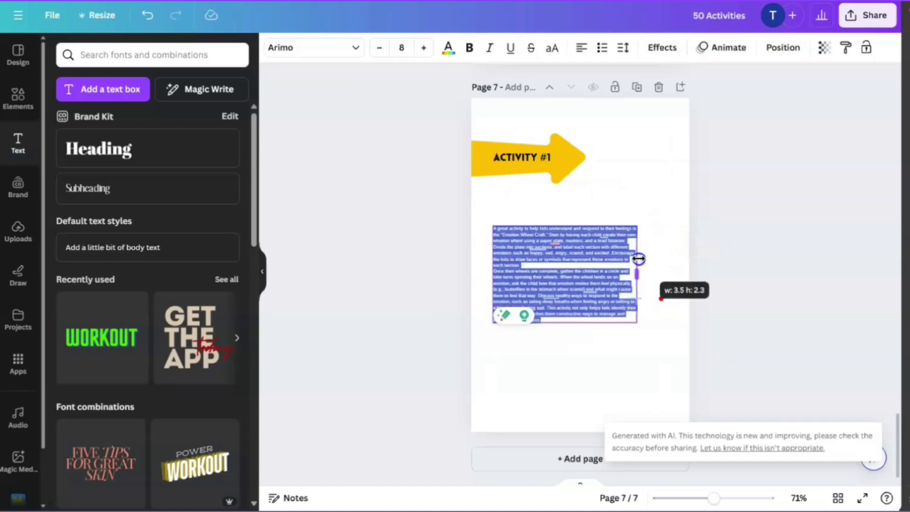
drag(643, 219, 656, 191)
click(615, 249)
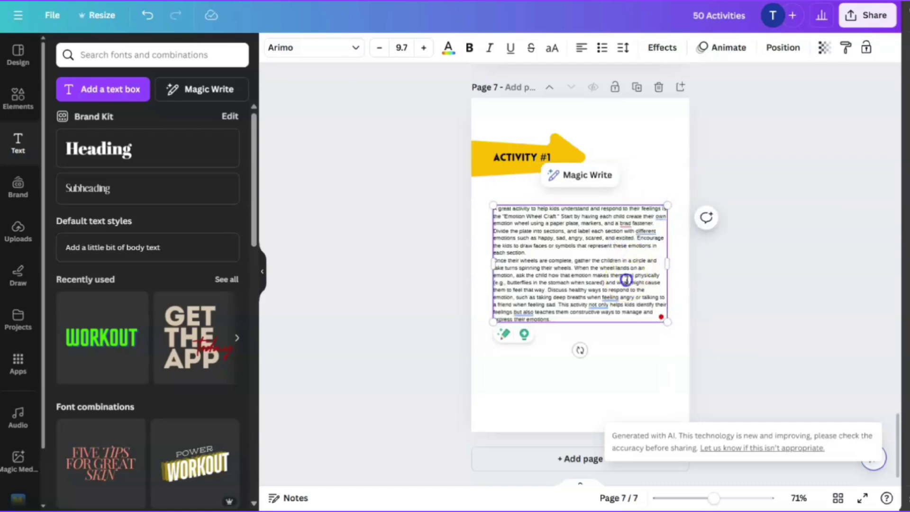
- Insert a blank line between the two paragraphs of the "Emotion Wheel Craft" activity text
click(526, 252)
key(Return)
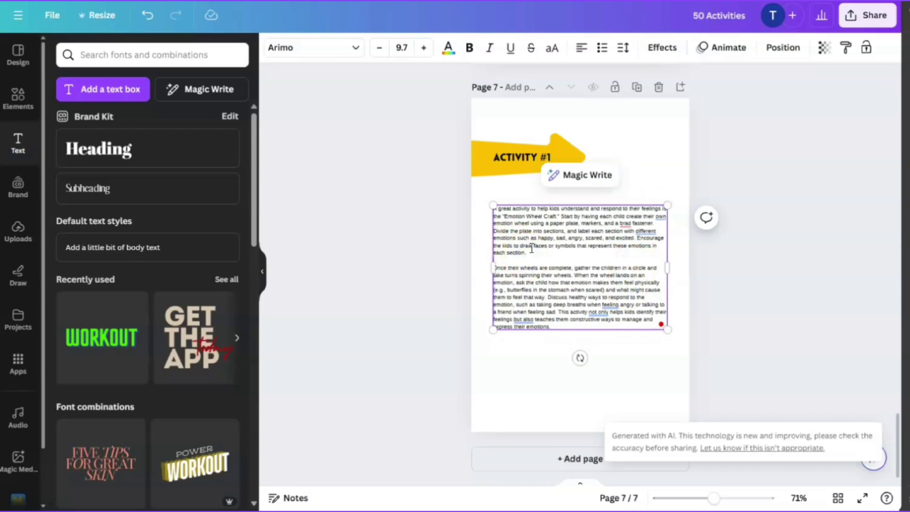
click(563, 401)
- Enlarge the activity text to size 11.8, narrow its box to about three quarters of the page width and center it below the arrow
click(540, 307)
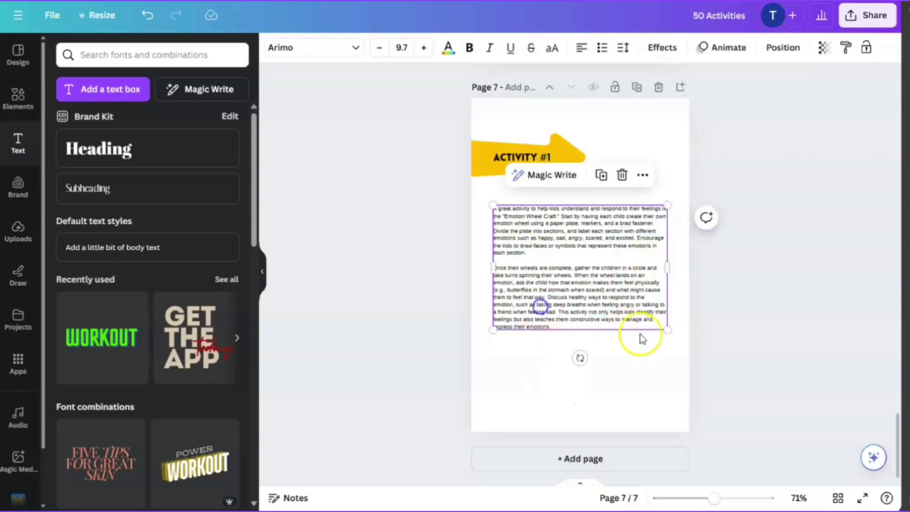
drag(665, 331, 696, 368)
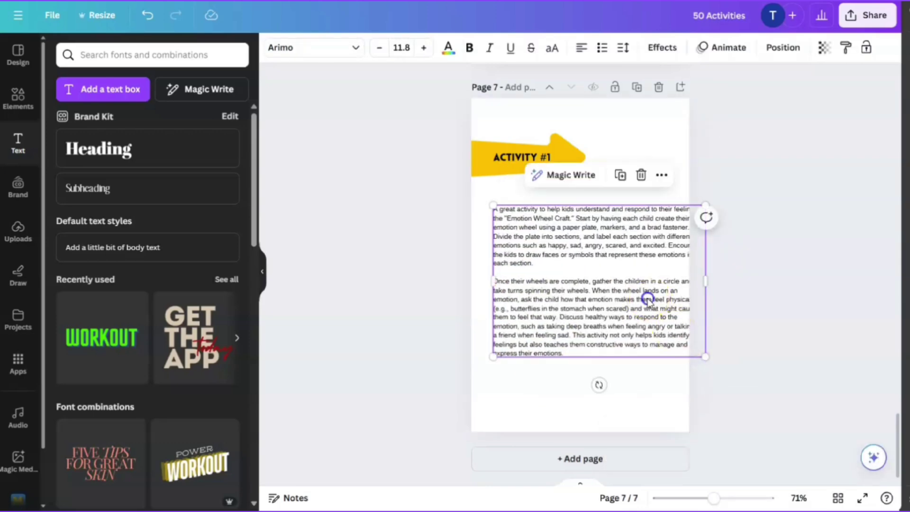
drag(646, 300, 637, 289)
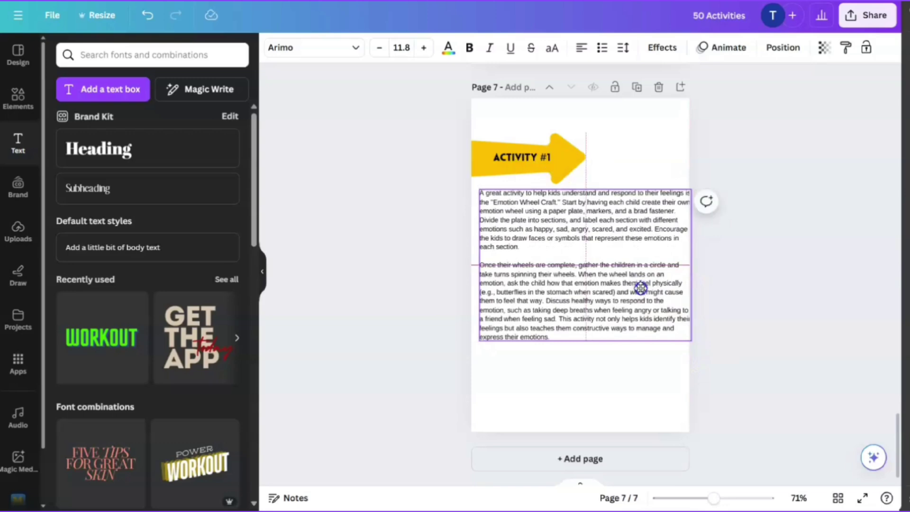
drag(691, 268, 612, 251)
click(563, 237)
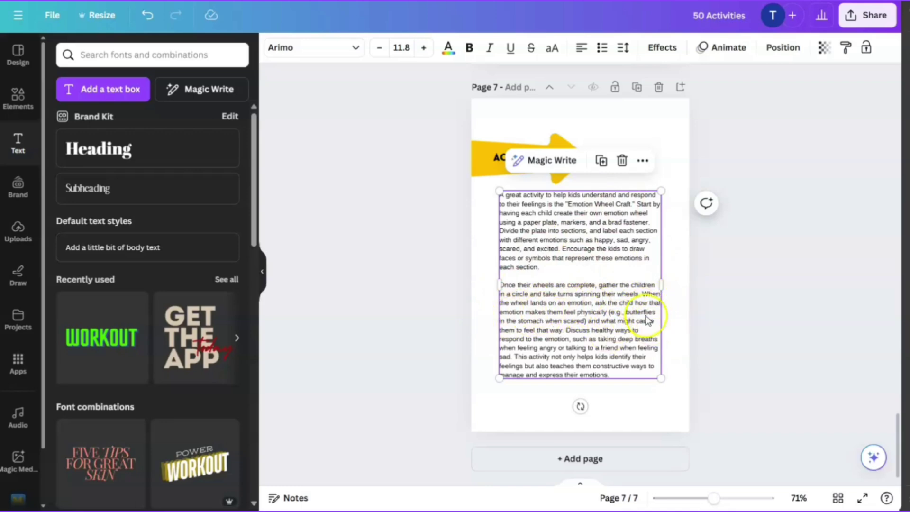
double_click(628, 258)
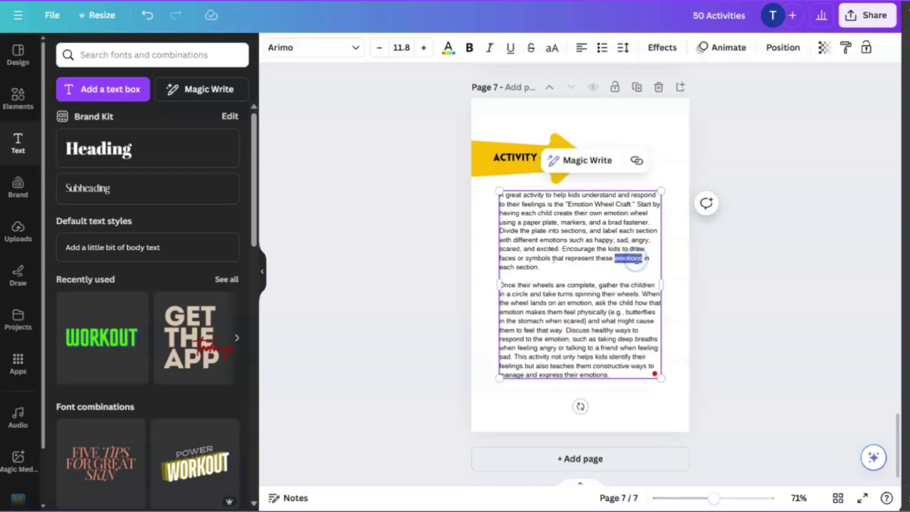
click(676, 274)
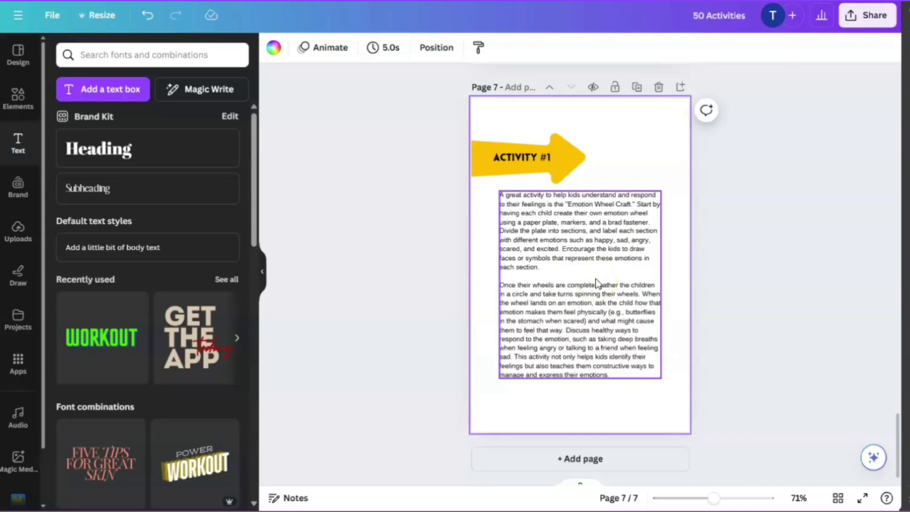
click(635, 160)
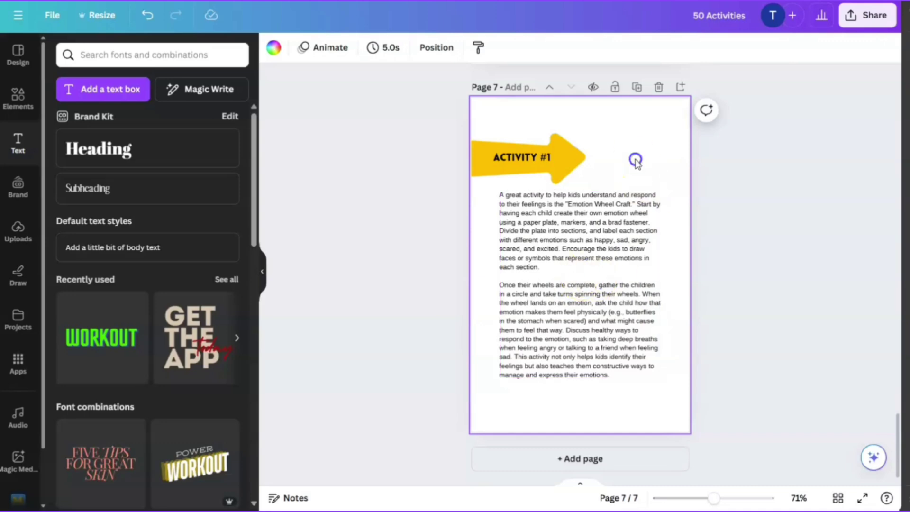
- Add a blank page after the "Activity #1" page
click(581, 458)
scroll(648, 294, up, 5)
scroll(648, 295, up, 5)
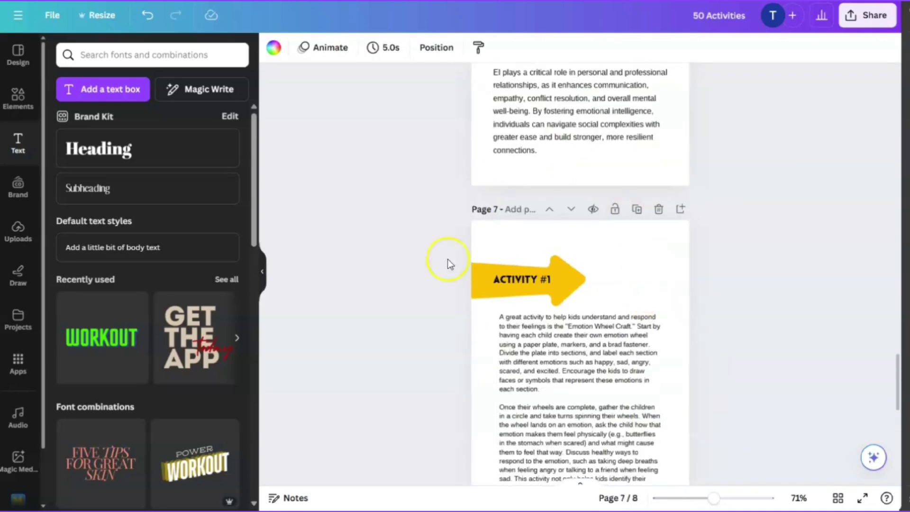
scroll(642, 427, down, 4)
scroll(645, 482, down, 5)
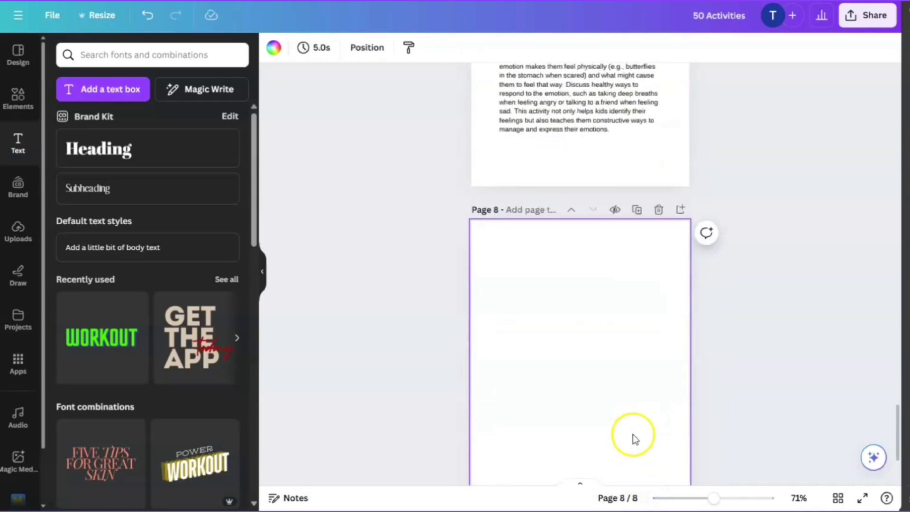
- Search the graphics for "color wheel" and insert the six-section wheel in purple, red, orange, yellow, green and blue on page 8
click(13, 105)
click(107, 57)
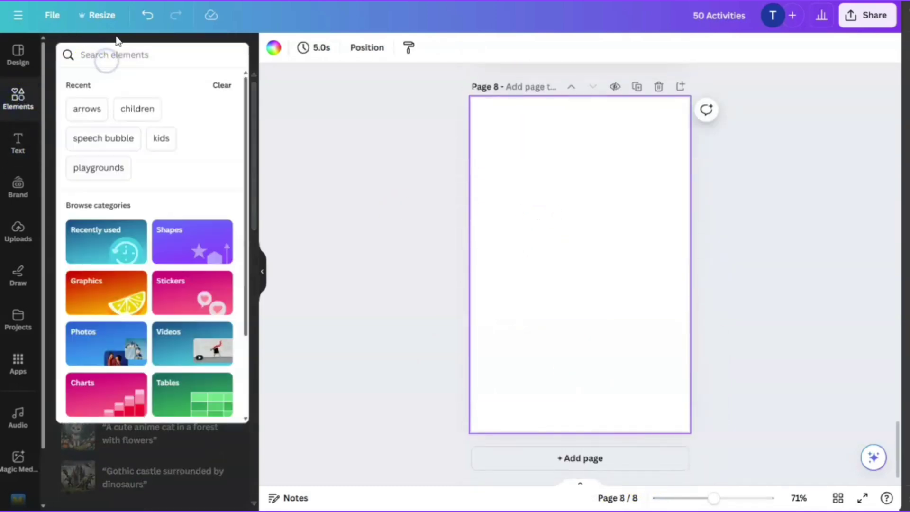
text(color wheel)
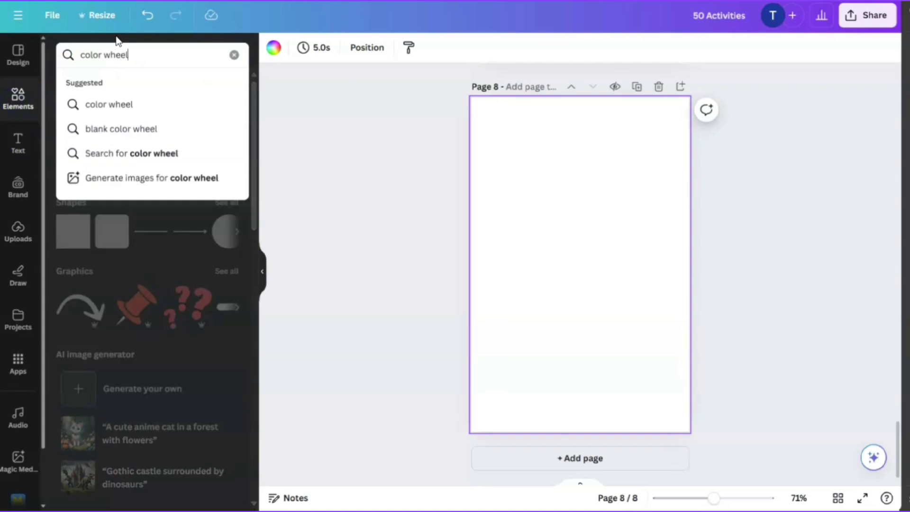
key(Return)
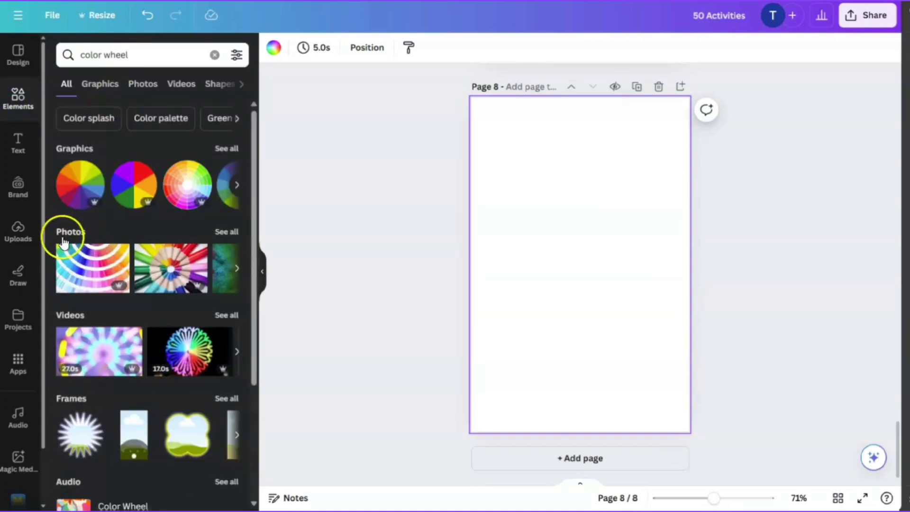
click(225, 148)
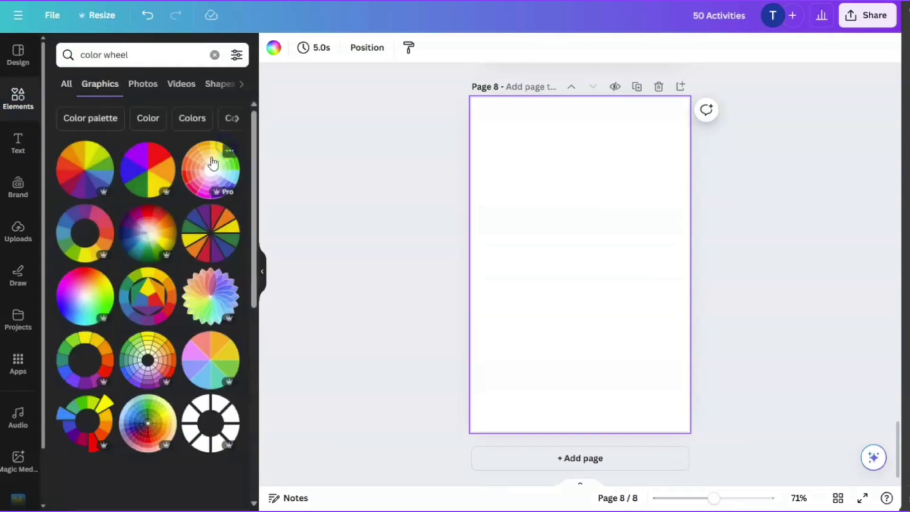
click(145, 165)
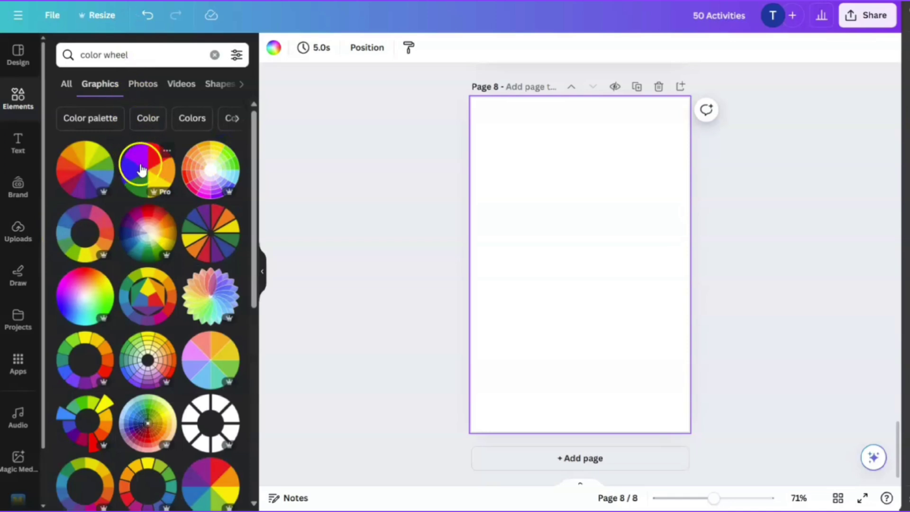
- Search the graphics for "emotional color wheel" and look through the results
click(165, 54)
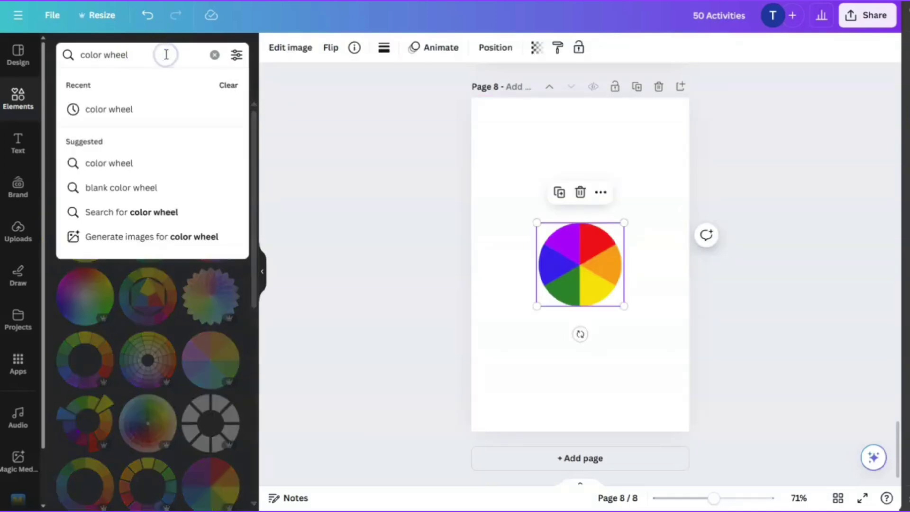
key(BackSpace)
key(BackSpace)
key(BackSpace)
key(BackSpace)
key(BackSpace)
key(BackSpace)
key(BackSpace)
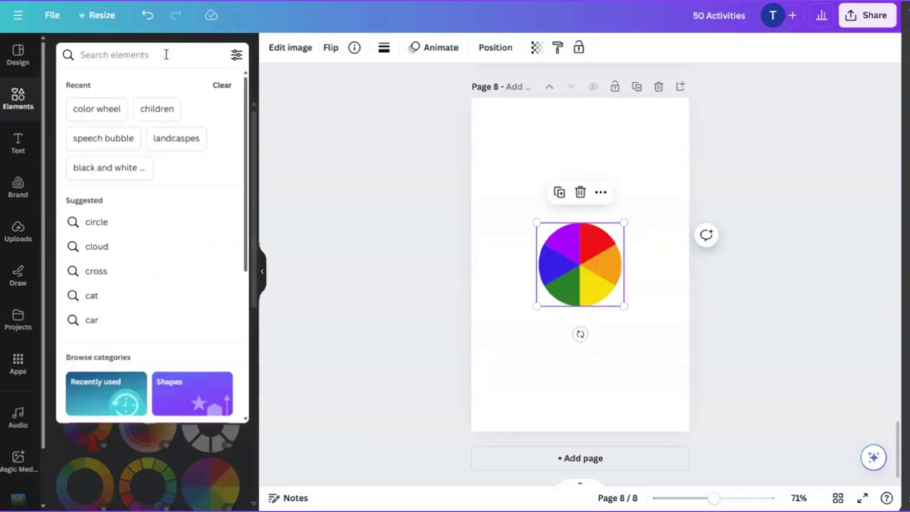
text(emotional co)
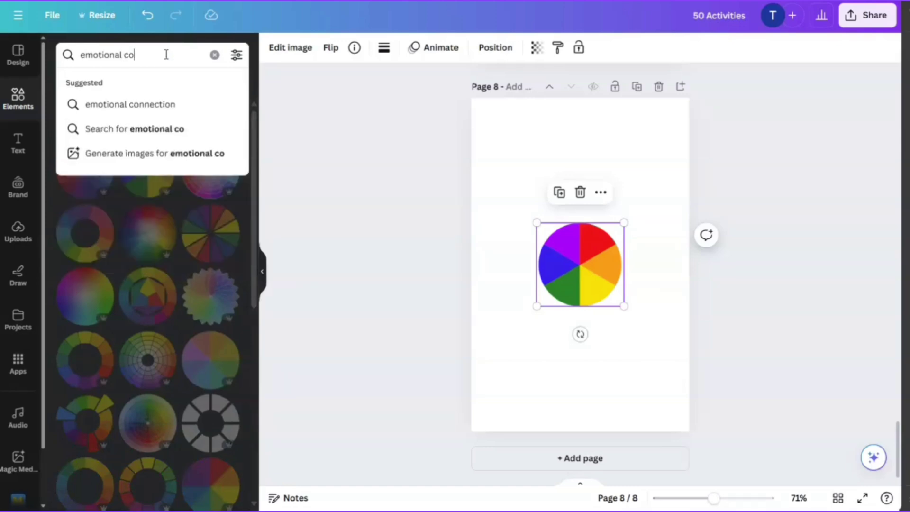
text(lor wheel)
key(Return)
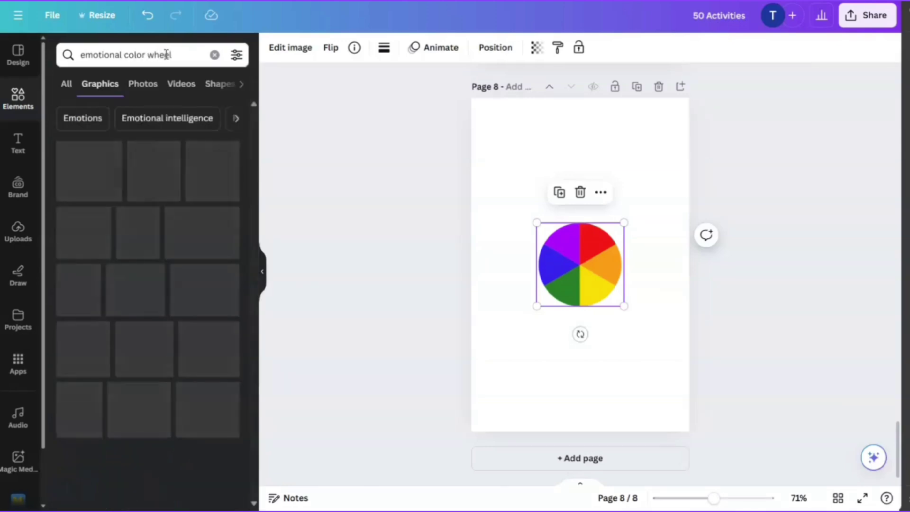
scroll(199, 387, down, 5)
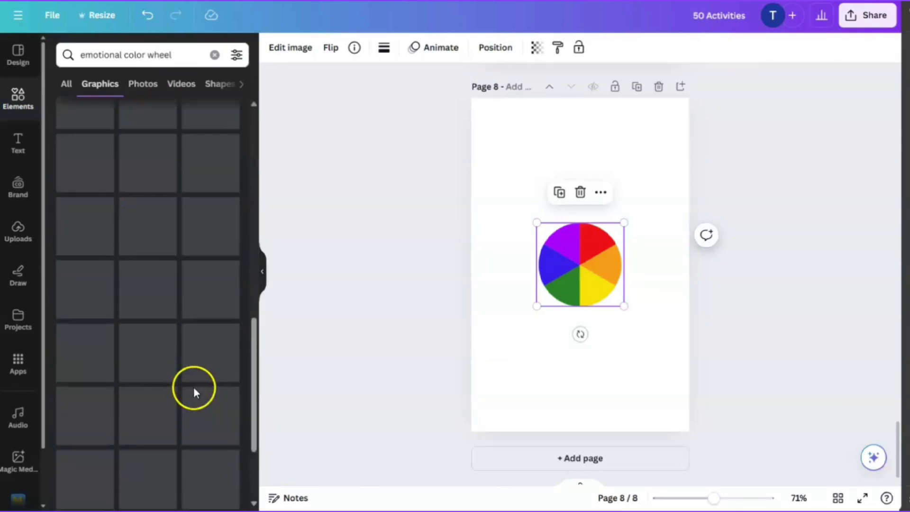
- Search the graphics for "emotions"
click(183, 62)
drag(183, 62, 61, 58)
text(emotions)
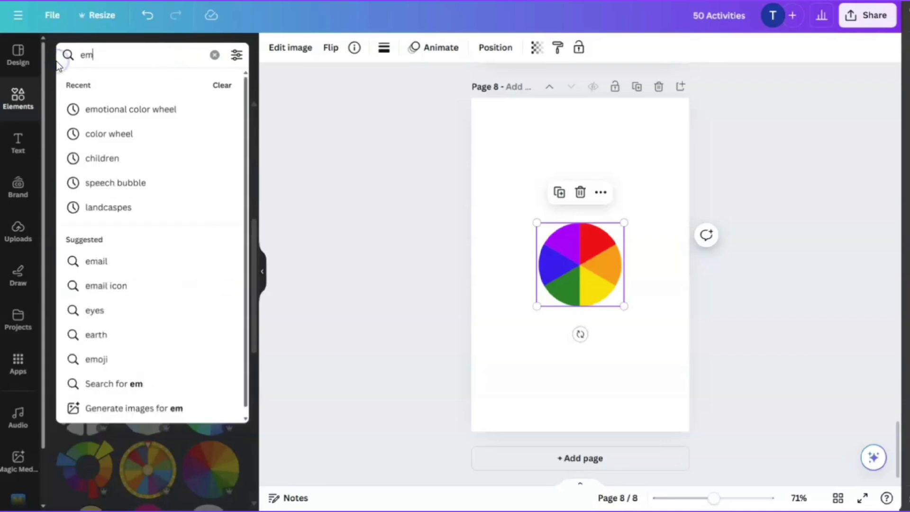
key(Return)
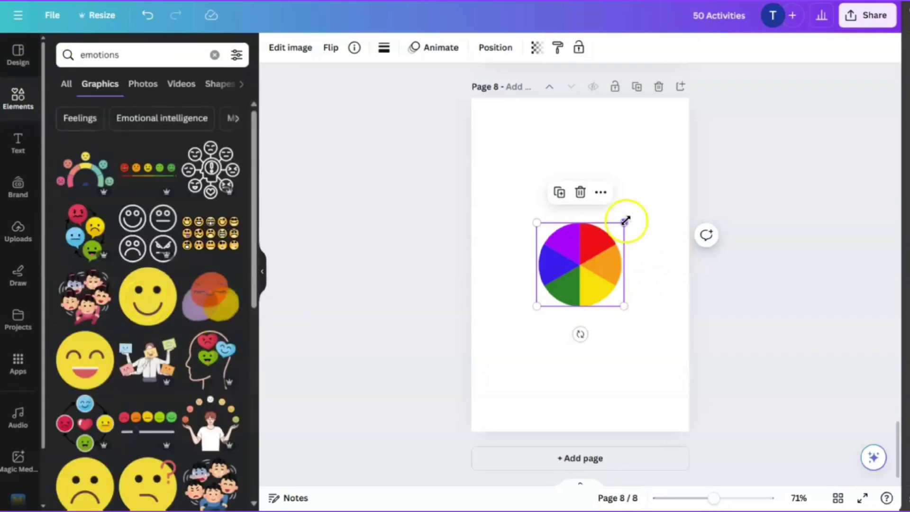
- Enlarge the color wheel to about three quarters of the page width and center it horizontally in the upper part of page 8
drag(624, 222, 700, 156)
drag(639, 209, 584, 189)
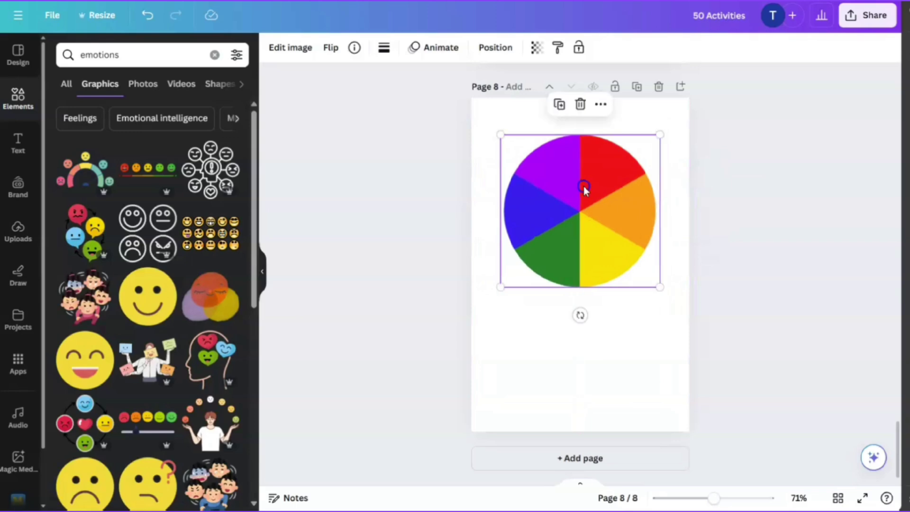
click(603, 328)
click(578, 260)
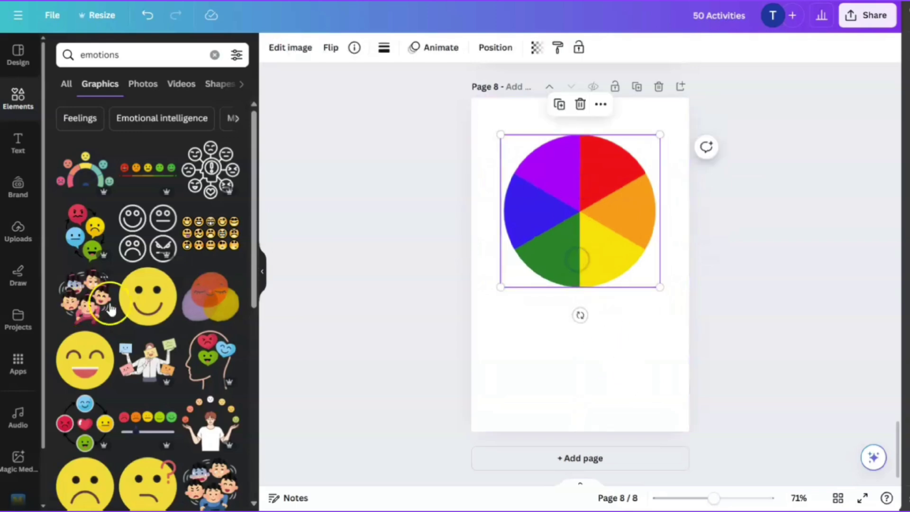
- Place a small yellow smiling face on the wheel's purple section and a matching frowning face on the blue section
click(161, 294)
drag(623, 220, 558, 159)
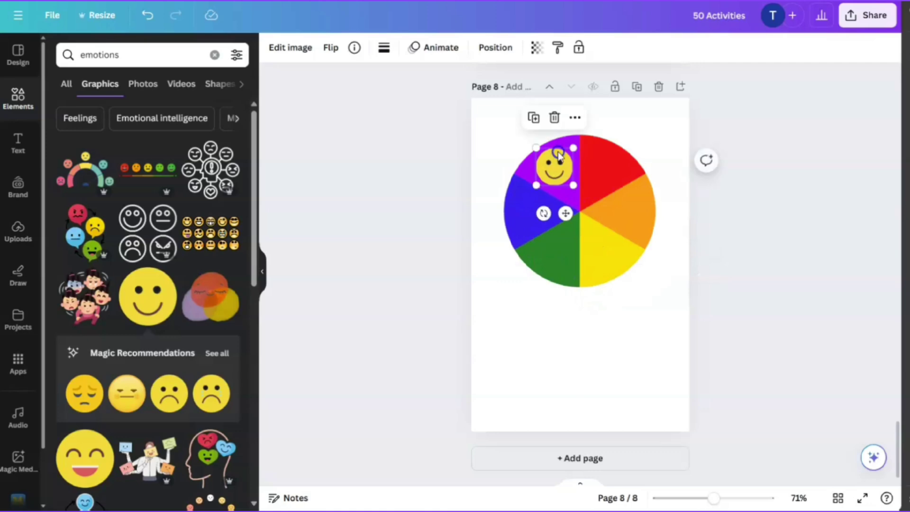
scroll(183, 346, down, 2)
click(177, 324)
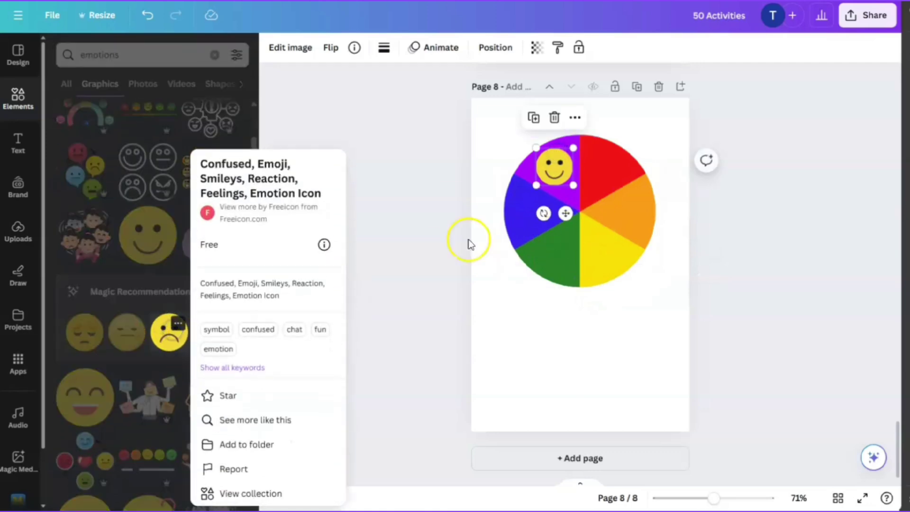
click(173, 351)
click(173, 350)
drag(621, 221, 528, 212)
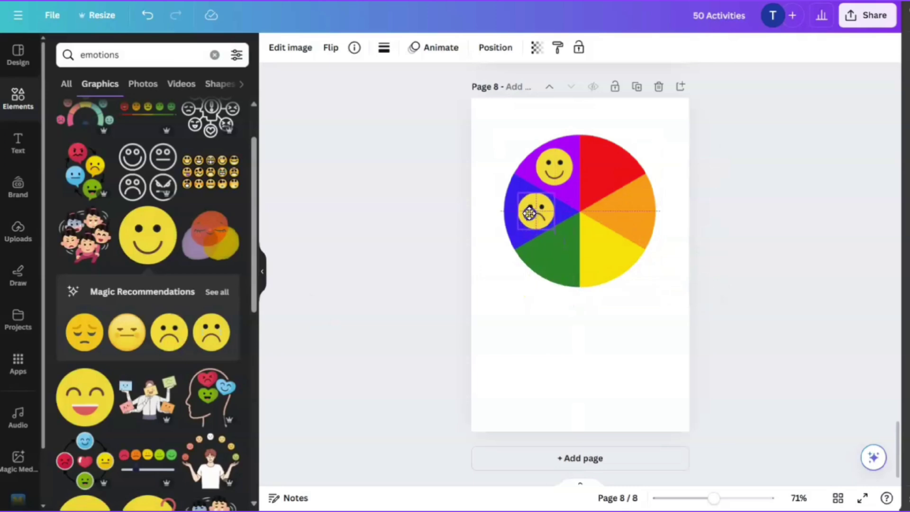
click(616, 329)
click(568, 364)
- Insert the yellow pensive face from the full set of recommended emoji, shrink it and place it on the wheel's red section
scroll(678, 376, up, 10)
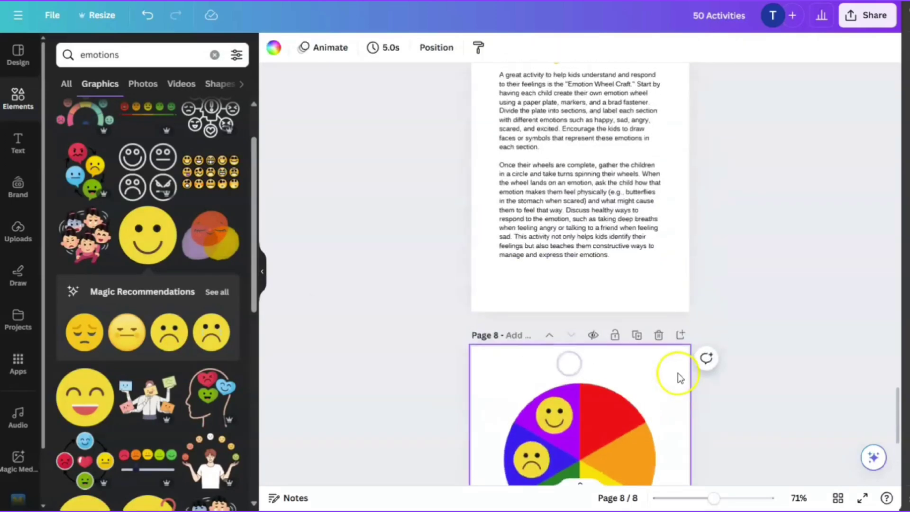
scroll(661, 355, down, 10)
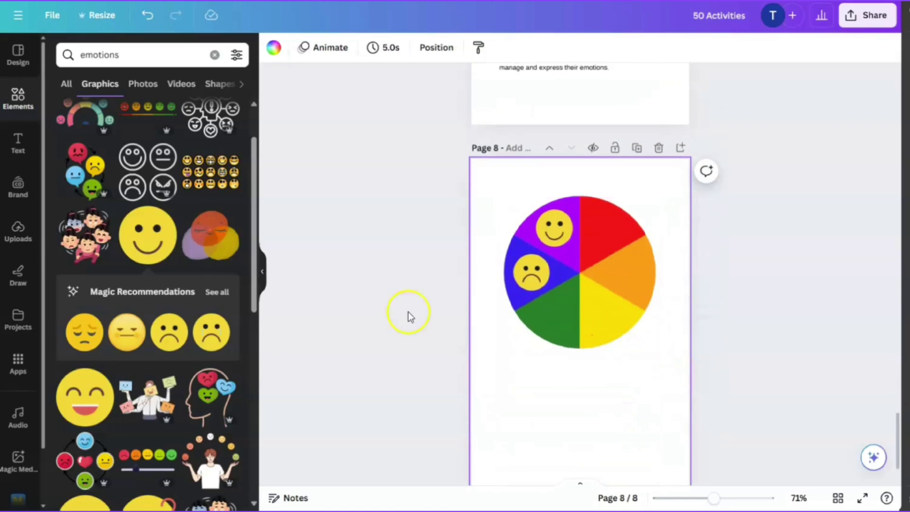
scroll(102, 297, down, 3)
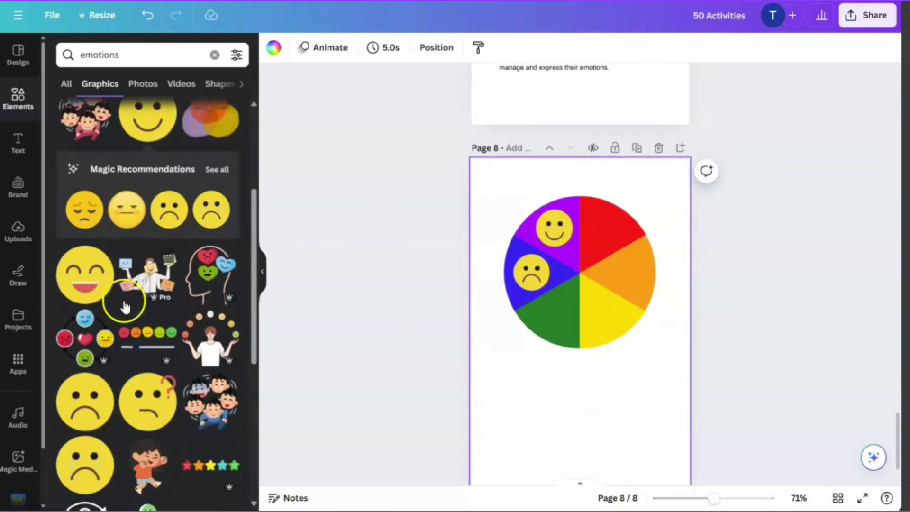
click(220, 171)
click(81, 116)
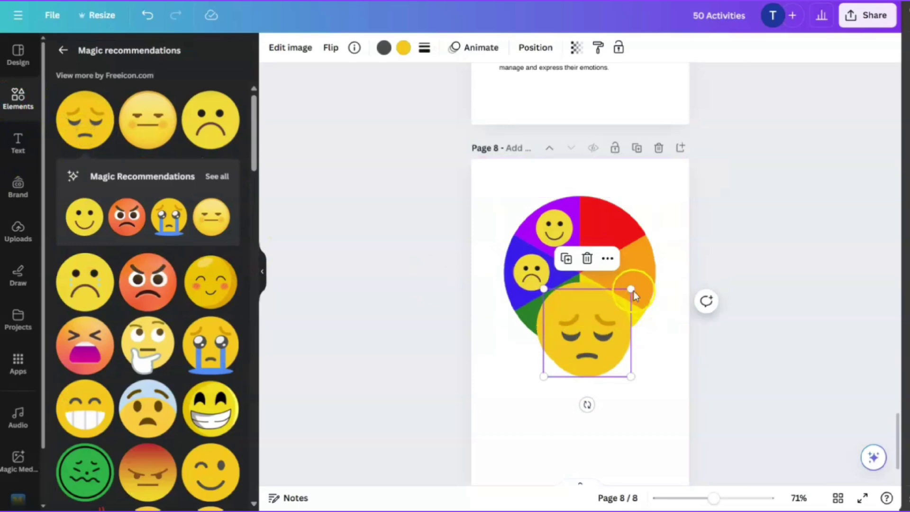
drag(623, 283, 600, 228)
click(589, 325)
key(Delete)
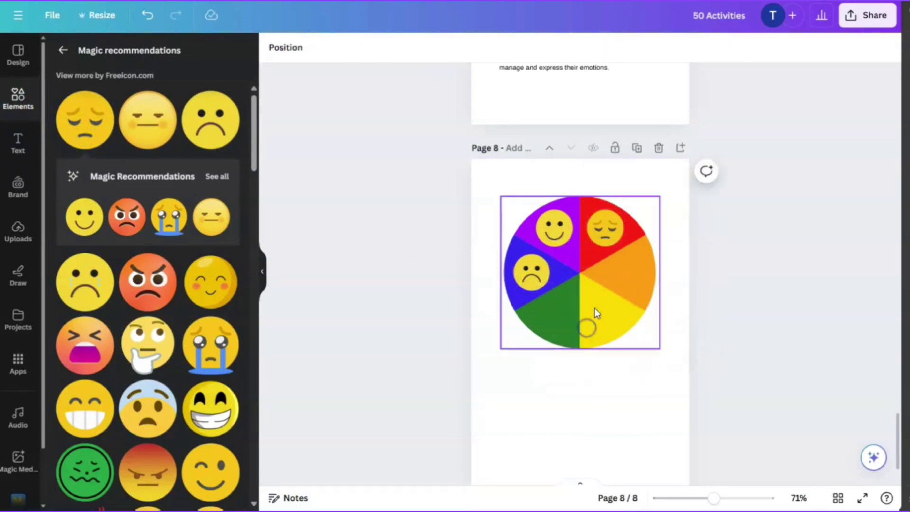
click(543, 390)
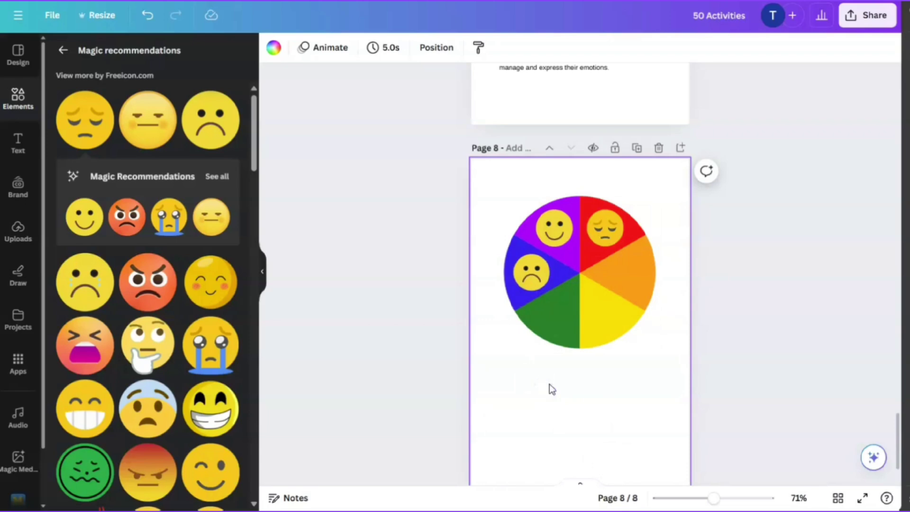
- Search the graphics for "dotted circle"
scroll(615, 417, up, 5)
scroll(649, 408, down, 5)
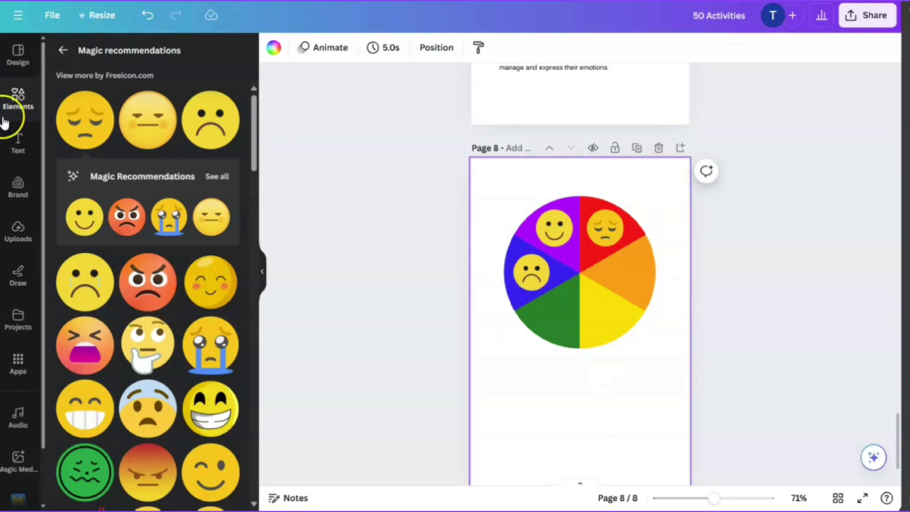
click(63, 50)
click(153, 57)
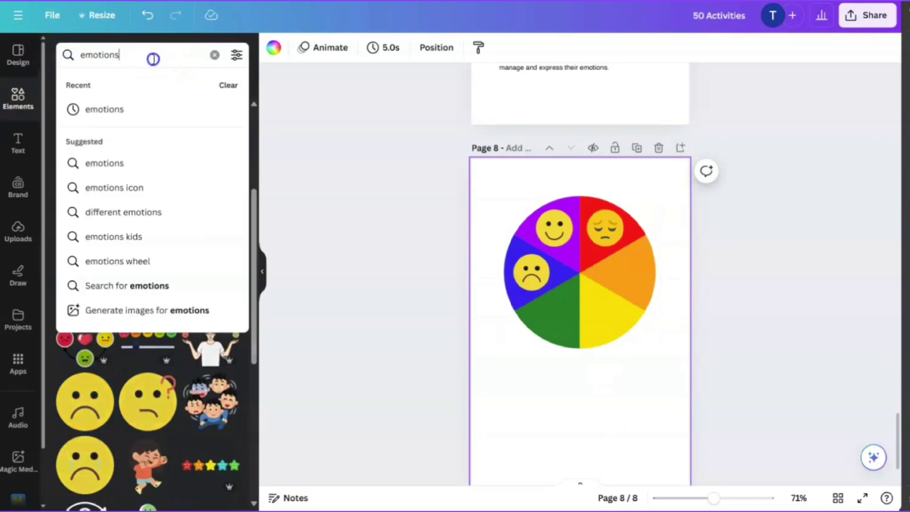
drag(153, 59, 65, 58)
key(BackSpace)
text(cir)
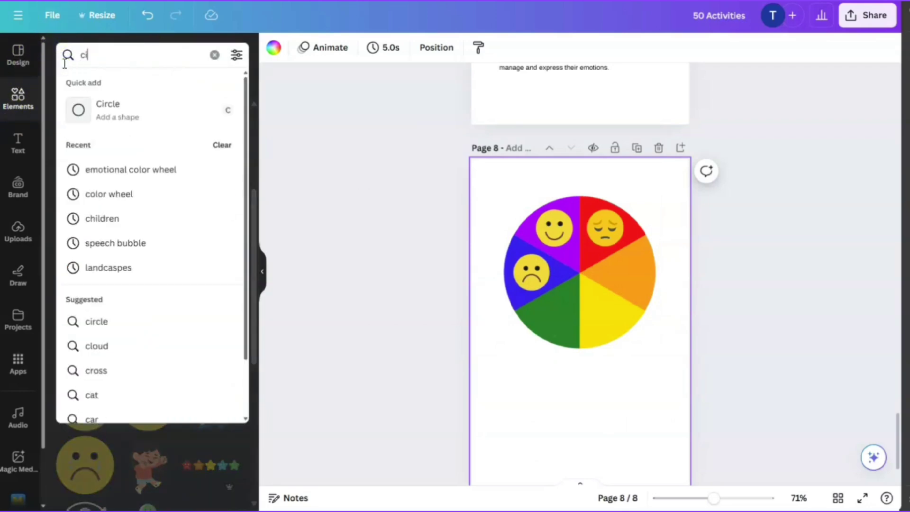
key(BackSpace)
key(BackSpace)
key(BackSpace)
text(dott)
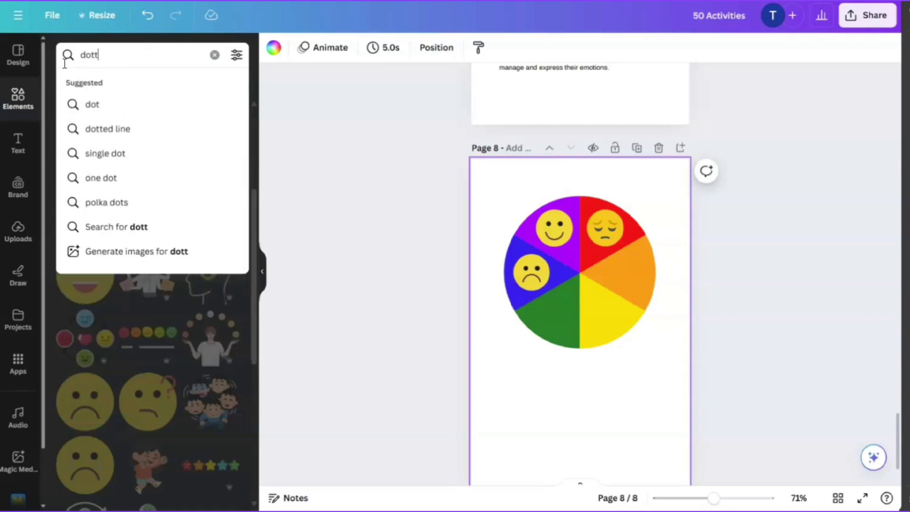
text(ed circle)
key(Return)
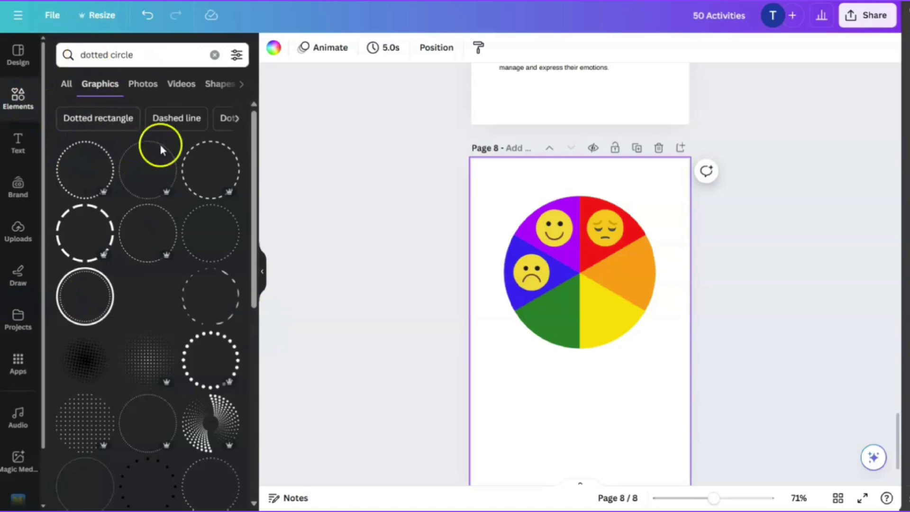
- Insert the thick dashed circle and enlarge it into a ring centered around the color wheel on page 8
click(82, 238)
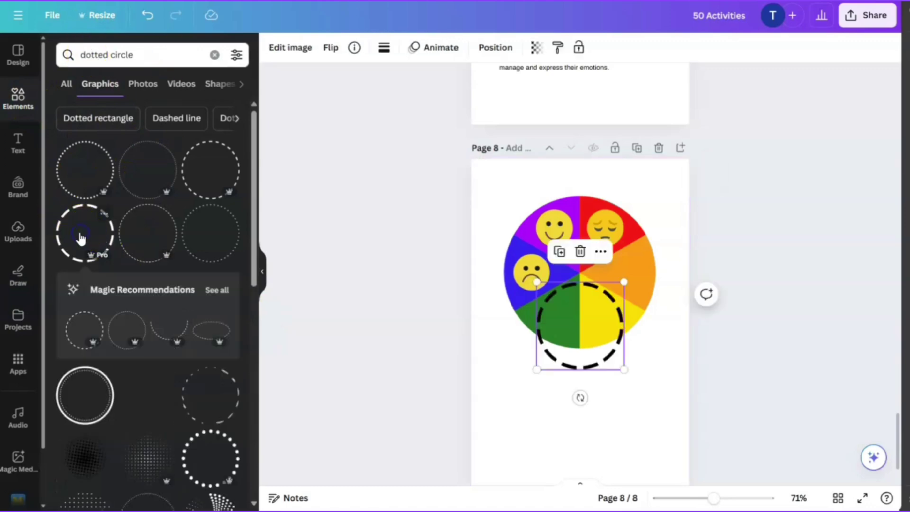
drag(531, 275, 457, 239)
click(146, 16)
click(561, 348)
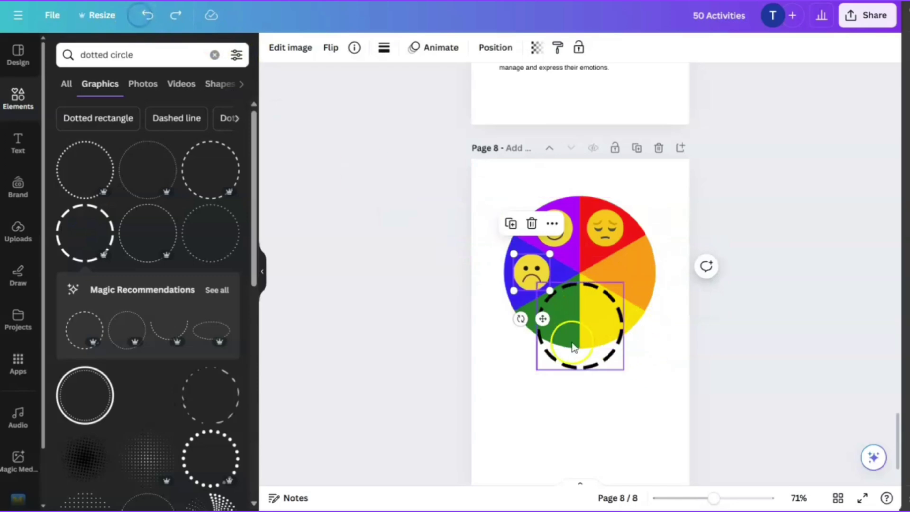
drag(562, 353, 552, 420)
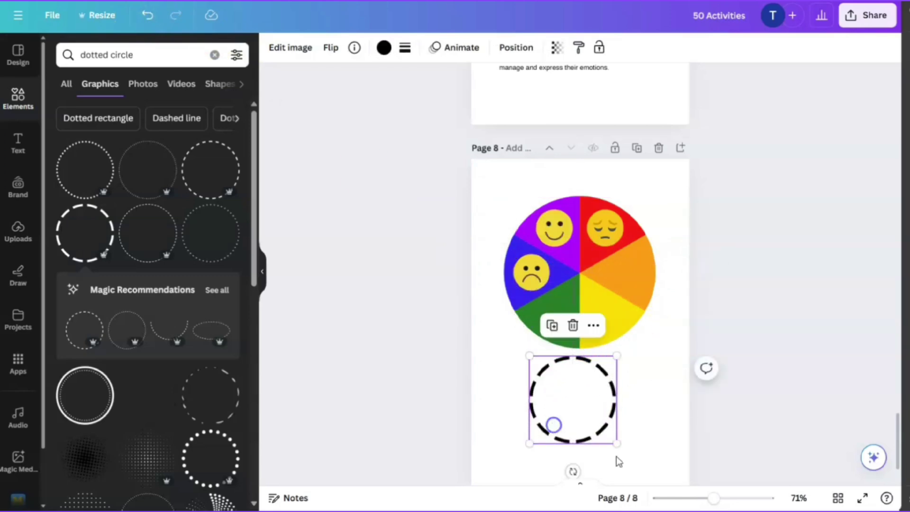
drag(617, 443, 597, 251)
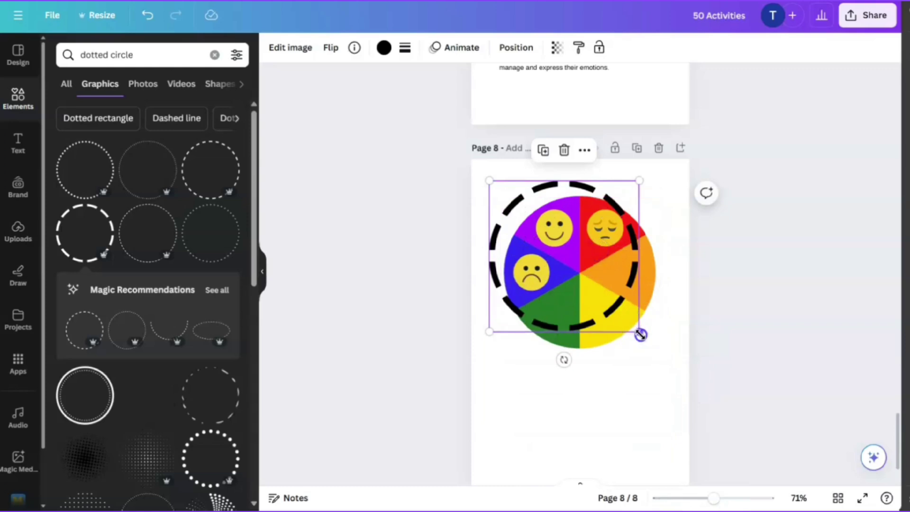
drag(640, 331, 668, 359)
drag(570, 198, 575, 195)
click(620, 439)
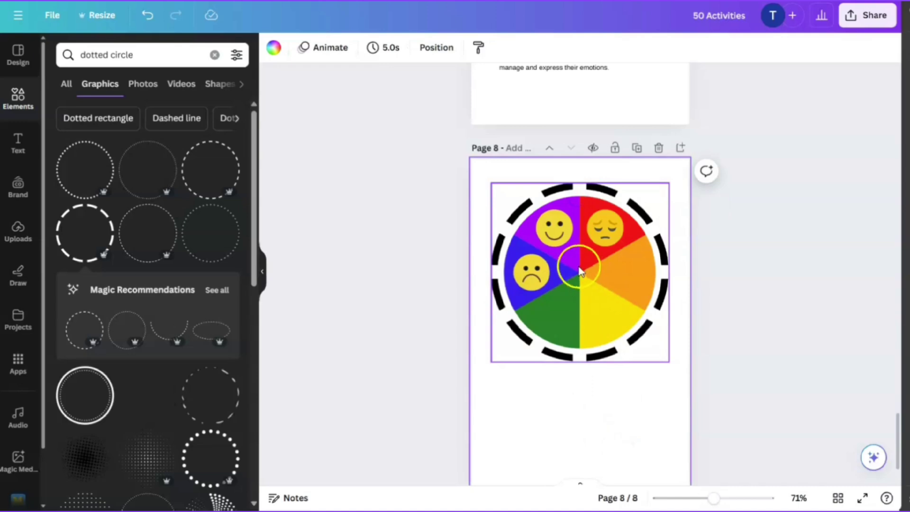
- Add the subheading "DIRECTIONS:" beneath the emotion wheel, near the page's left margin
scroll(588, 438, up, 4)
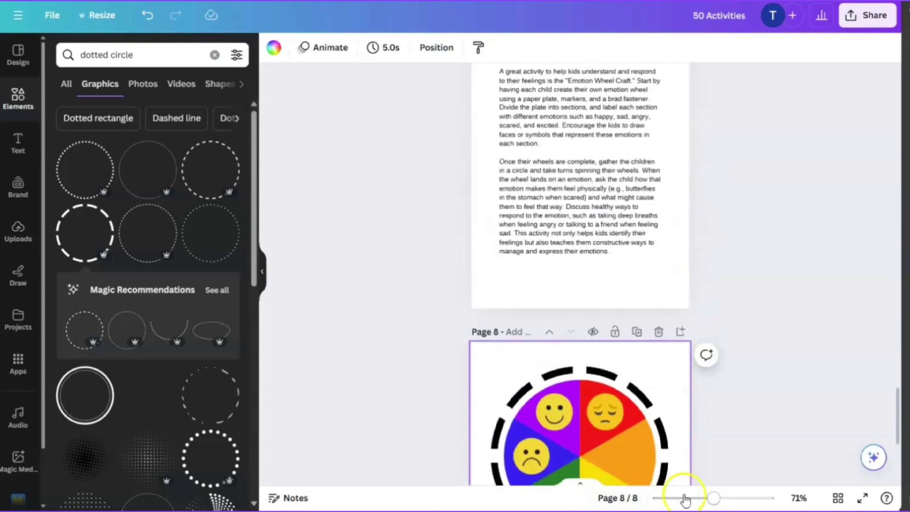
scroll(687, 483, down, 5)
click(11, 146)
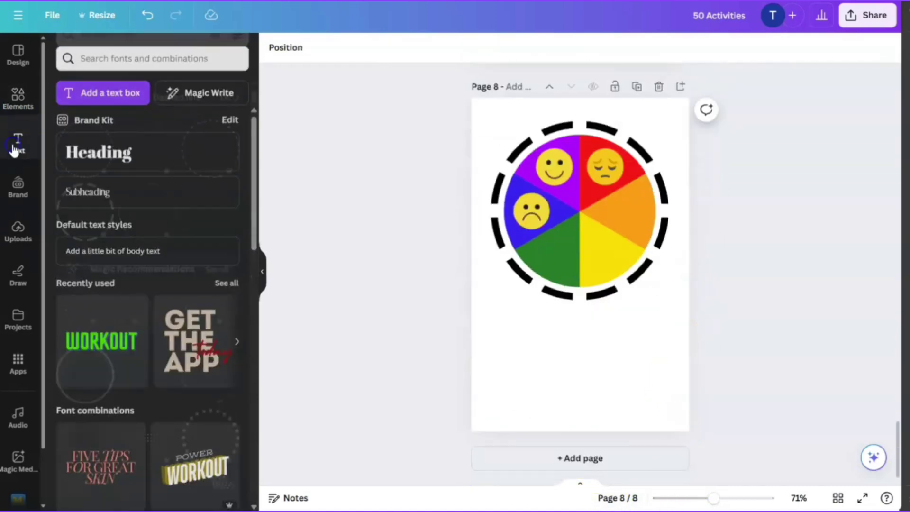
click(89, 189)
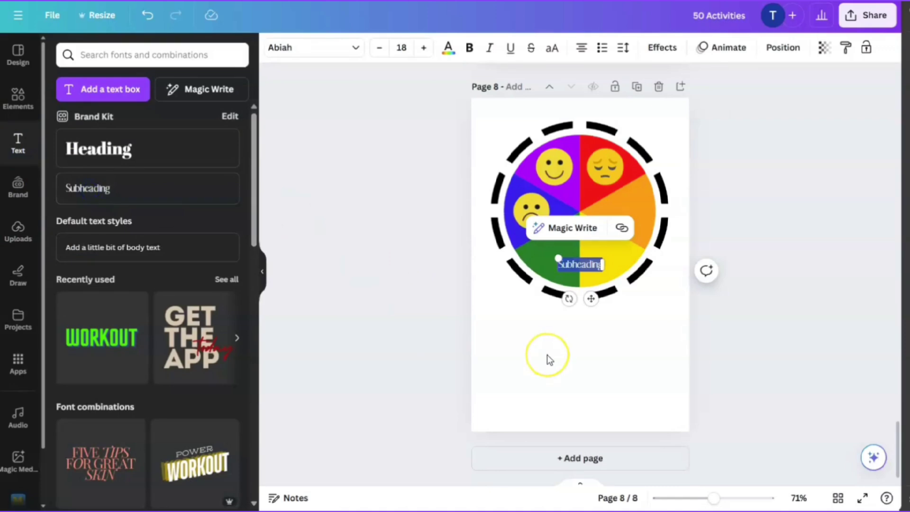
text(Directions)
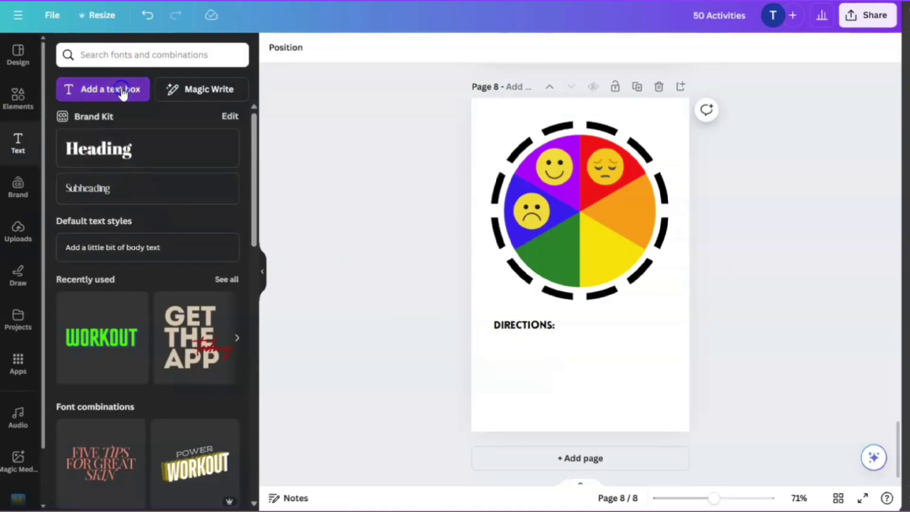
- Add a placeholder paragraph text box and place it below the "DIRECTIONS:" subheading
click(121, 89)
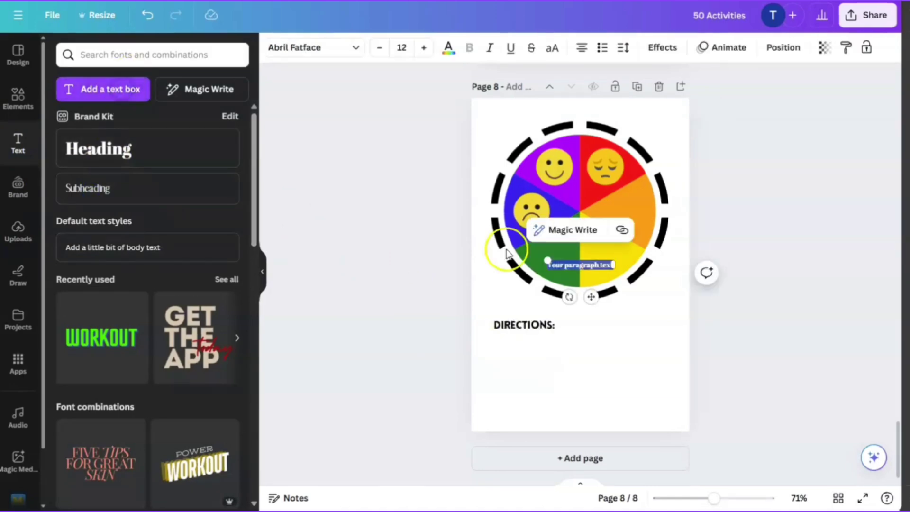
drag(593, 295, 594, 389)
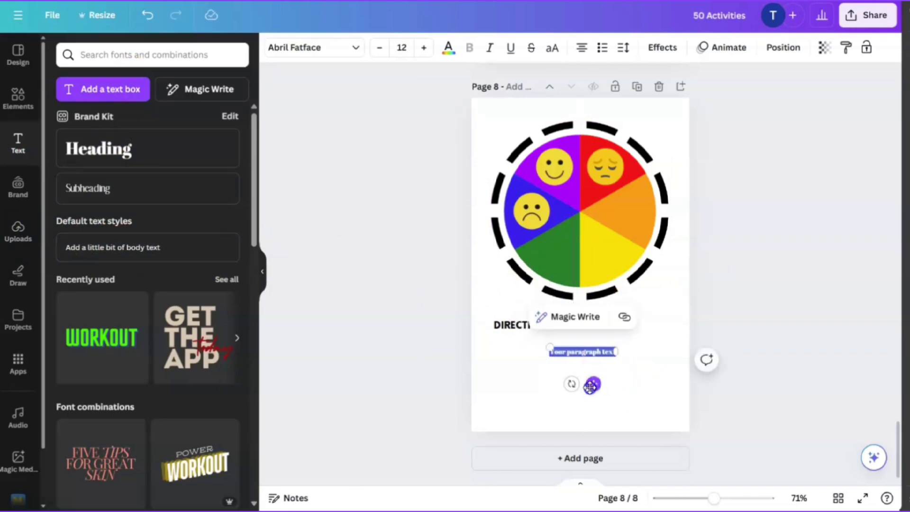
click(635, 382)
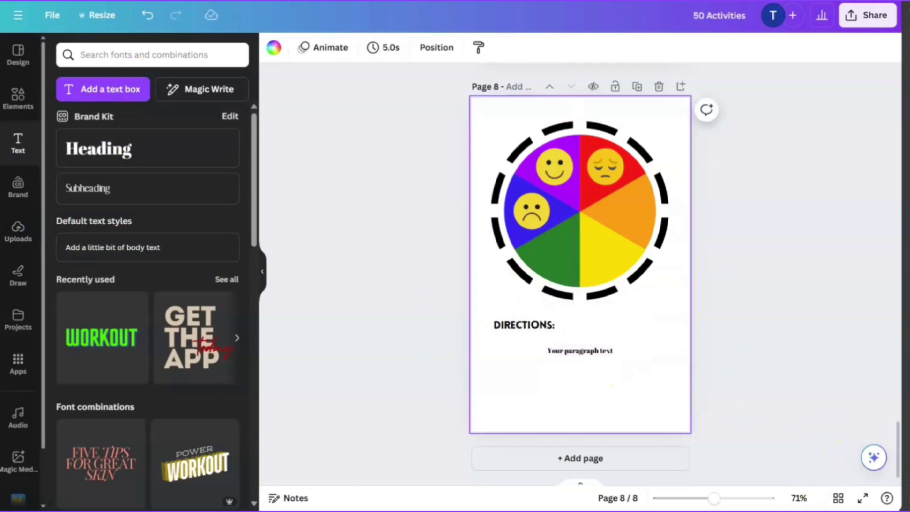
- Show all pages as a grid and delete page 2, the playground scene with the orange slide
click(838, 499)
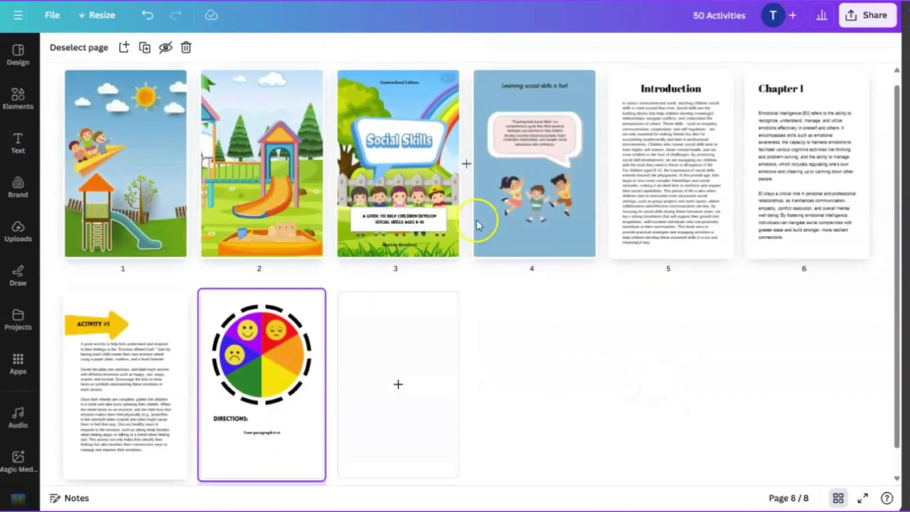
click(293, 197)
key(Delete)
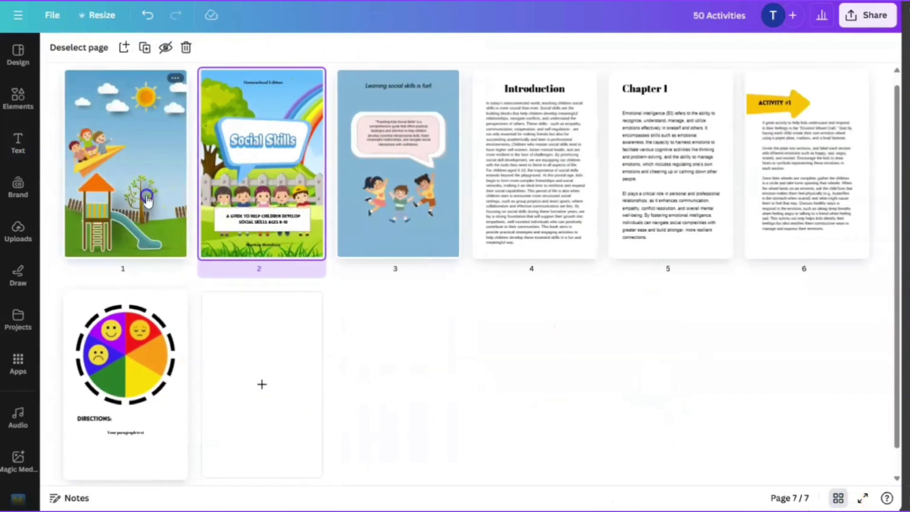
- Review the book page by page, from the opening playground cover to the emotion wheel page
click(148, 202)
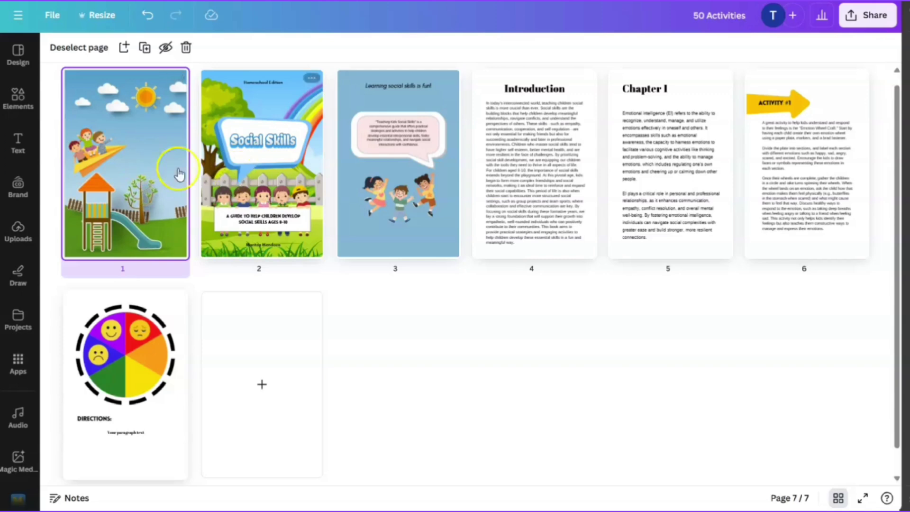
double_click(117, 177)
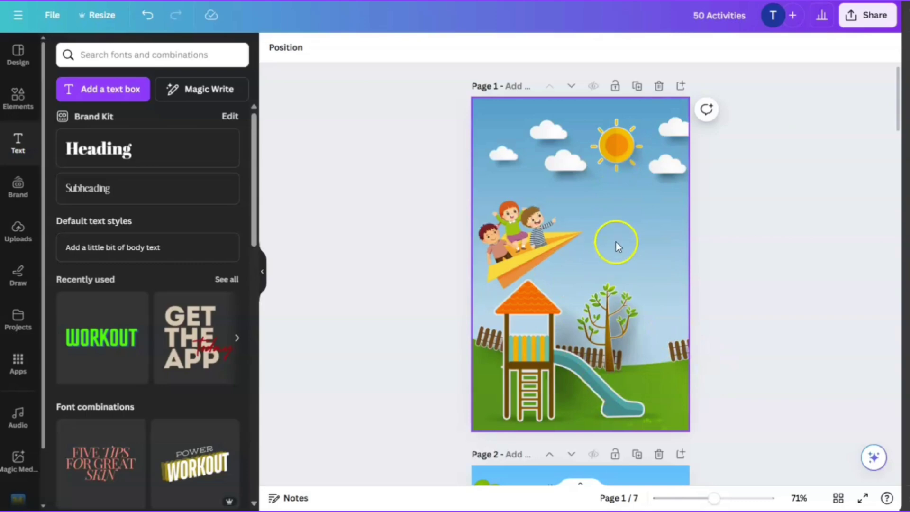
scroll(786, 321, down, 5)
scroll(618, 149, down, 3)
scroll(623, 227, up, 4)
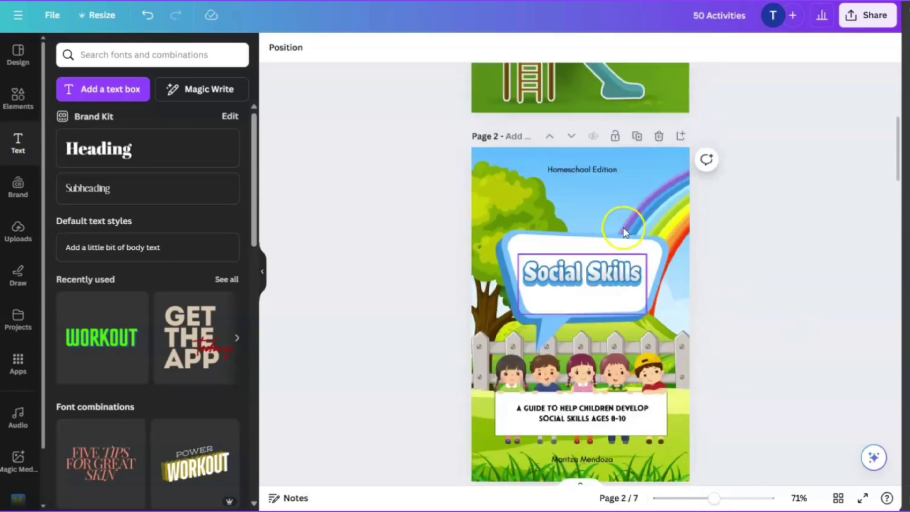
scroll(623, 228, down, 8)
scroll(624, 232, down, 10)
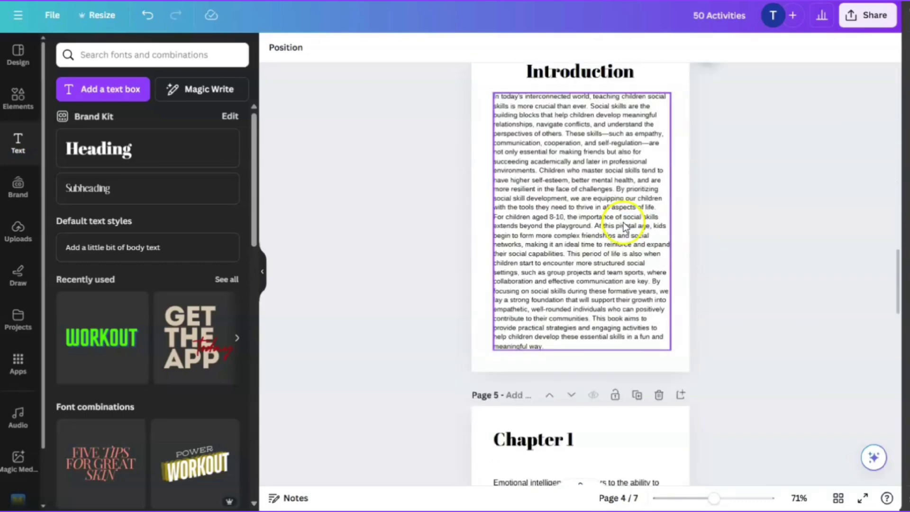
scroll(625, 249, down, 8)
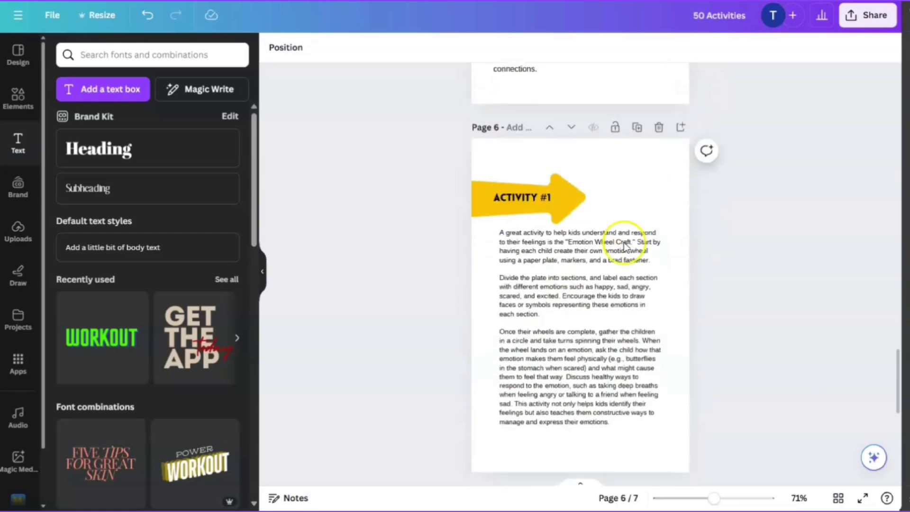
scroll(615, 211, down, 3)
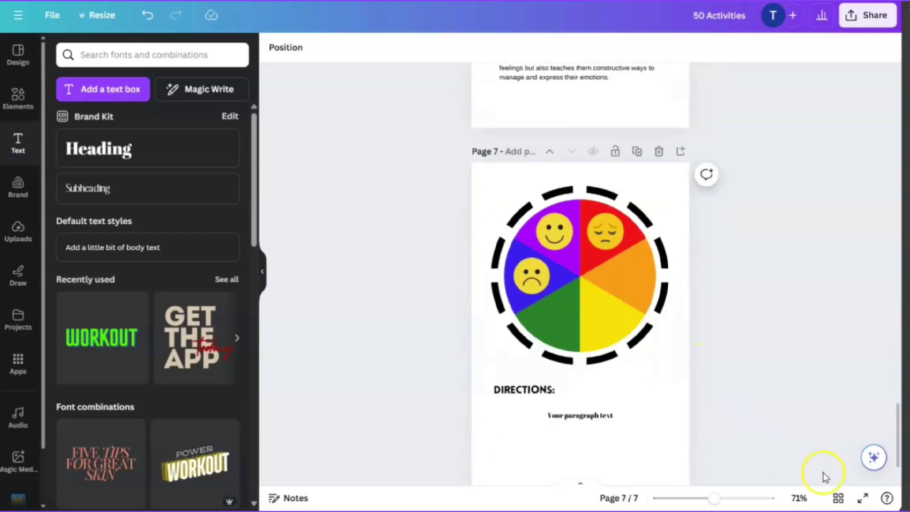
- Open page 1 from the page grid and add a "Social Skills" heading in Abril Fatface
click(837, 500)
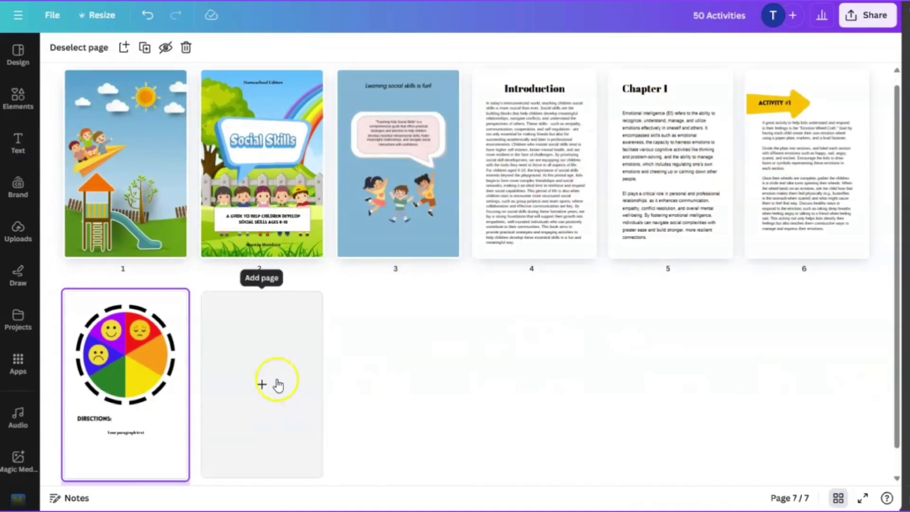
double_click(150, 187)
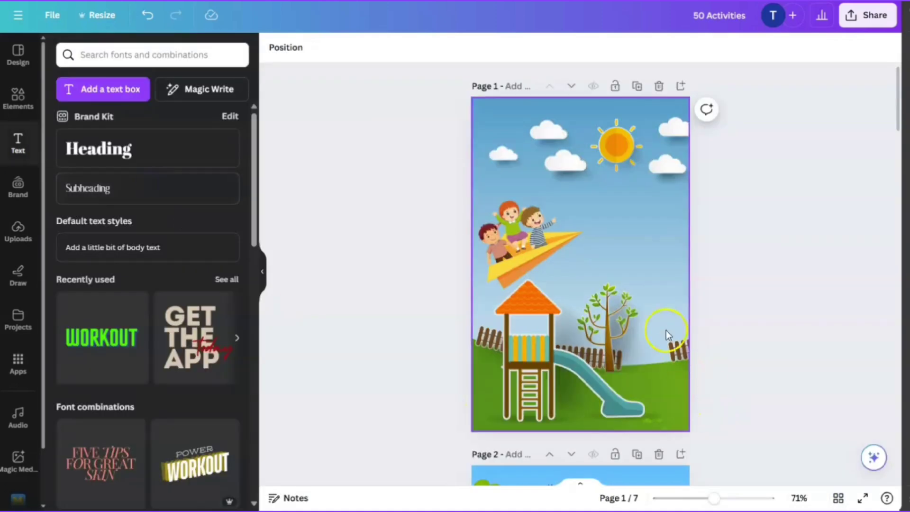
text(tSocial Skills)
drag(635, 264, 667, 232)
click(662, 47)
click(209, 132)
click(145, 125)
click(229, 360)
click(690, 258)
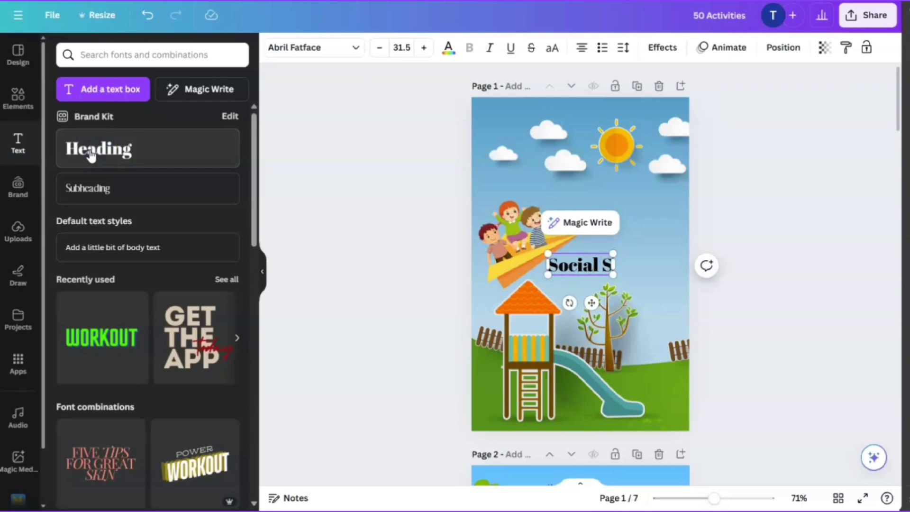
text(kills)
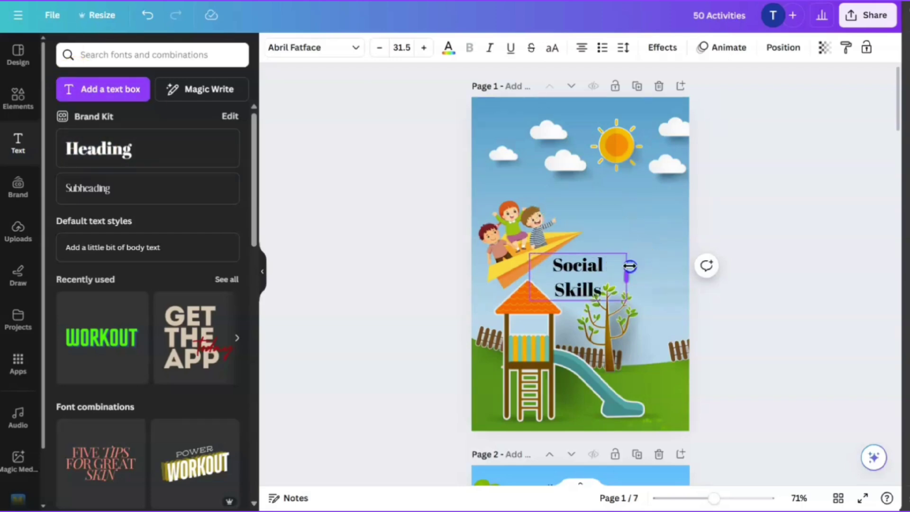
- Enlarge the "Social Skills" heading to about size 50.9 with a text effect and place it beside the paper plane, under the sun
click(663, 48)
click(145, 126)
click(229, 361)
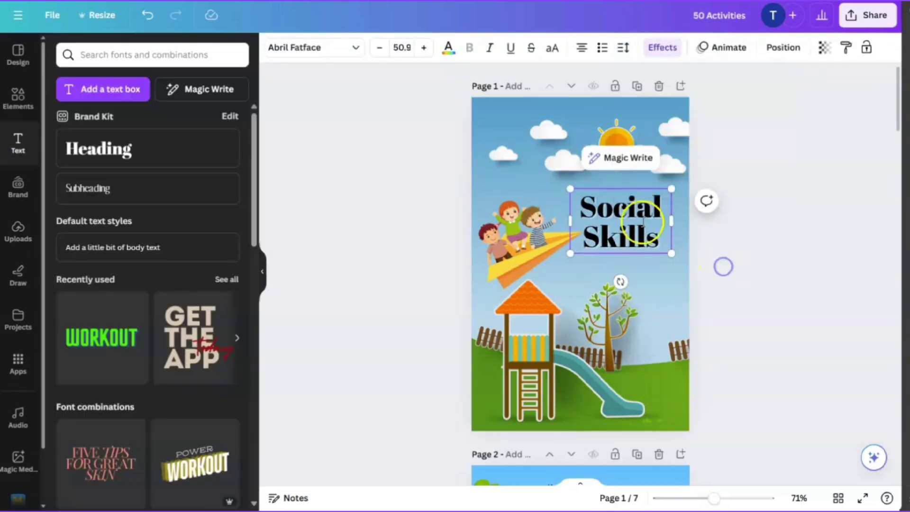
click(739, 248)
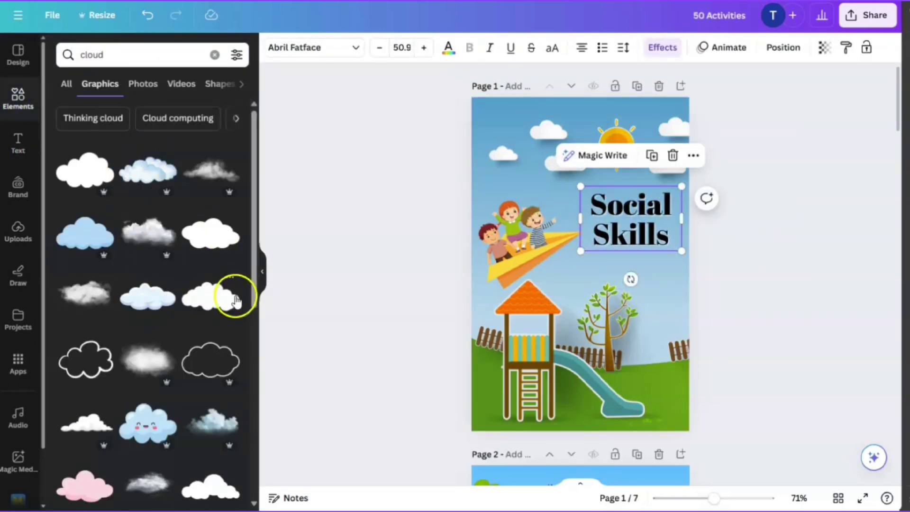
- Insert a white cloud graphic about 6.28 in wide and layer it behind the "Social Skills" heading
click(210, 297)
drag(663, 228, 606, 217)
click(535, 47)
click(208, 79)
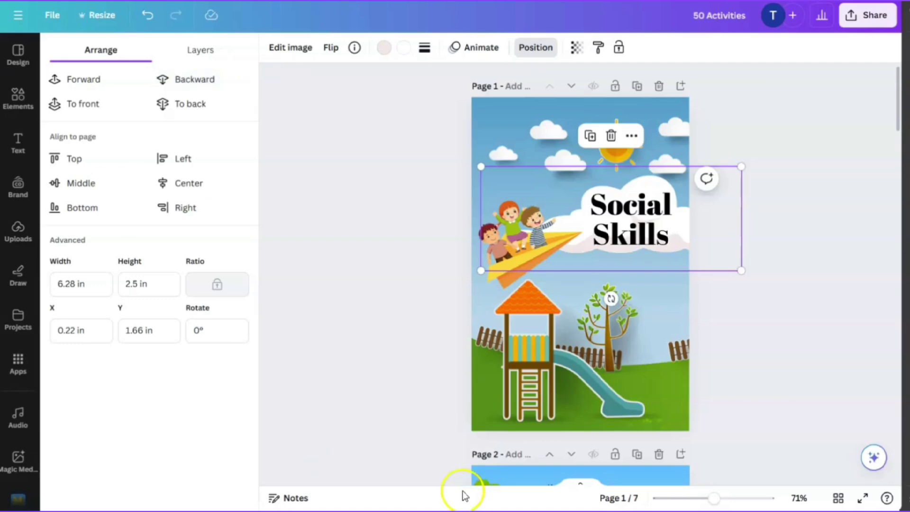
- Reposition the children's paper plane slightly against the cloud and tighten the heading's line spacing to about 1.01
drag(706, 255, 697, 255)
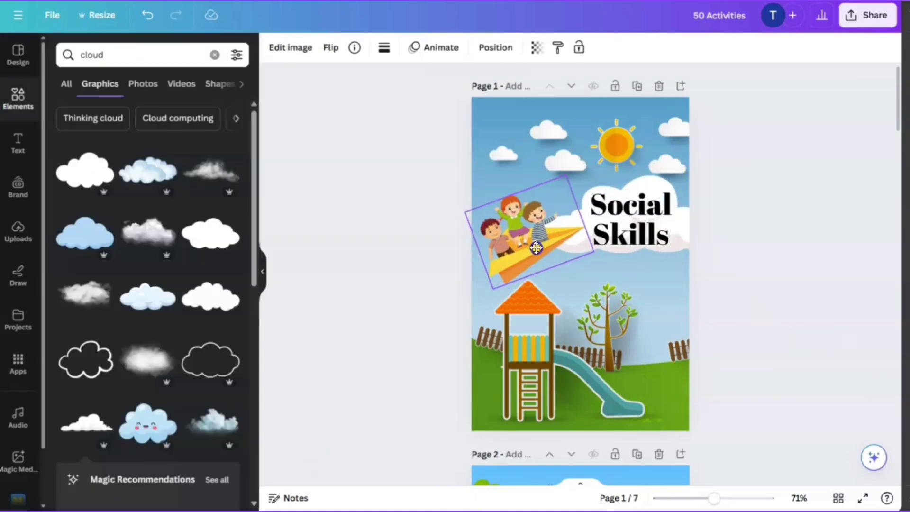
click(118, 142)
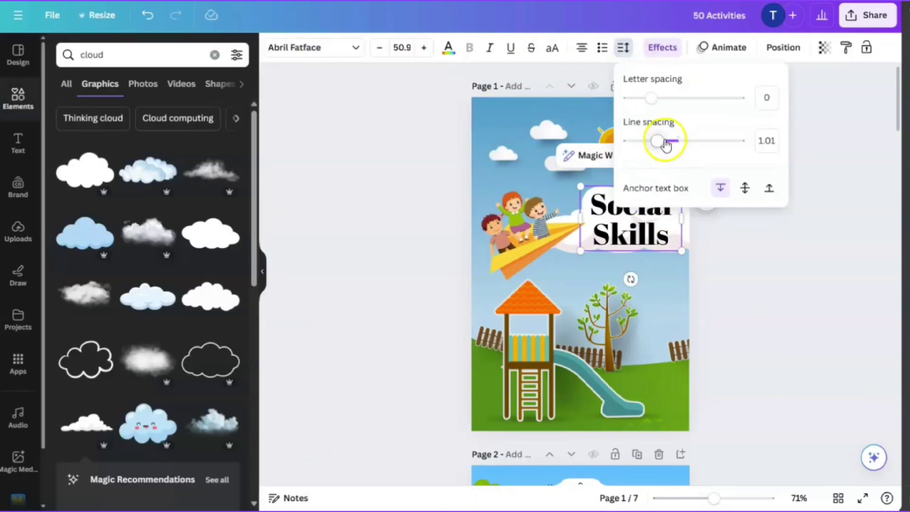
click(788, 278)
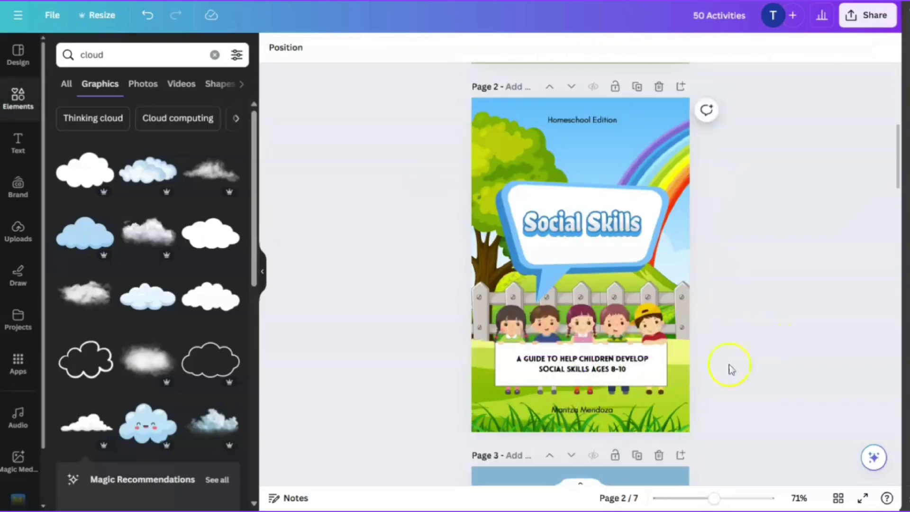
- Place the page 2 subtitle on page 1 below the heading and shorten it to "A guide to help children develop social skills"
click(579, 362)
drag(578, 361, 603, 189)
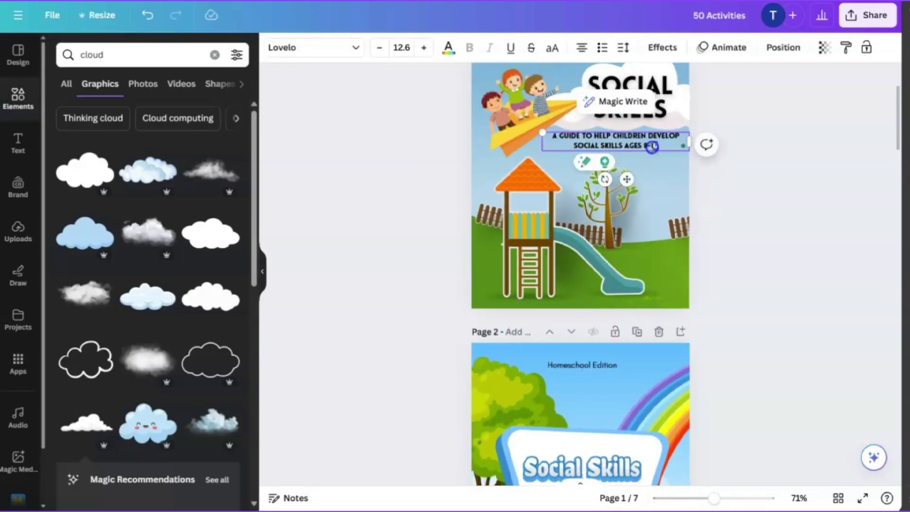
click(704, 175)
scroll(805, 164, up, 1)
scroll(805, 163, up, 1)
- Shift the "Social Skills" heading and its subtitle slightly left on page 1, undoing the subtitle's extra upward move
click(626, 142)
click(629, 144)
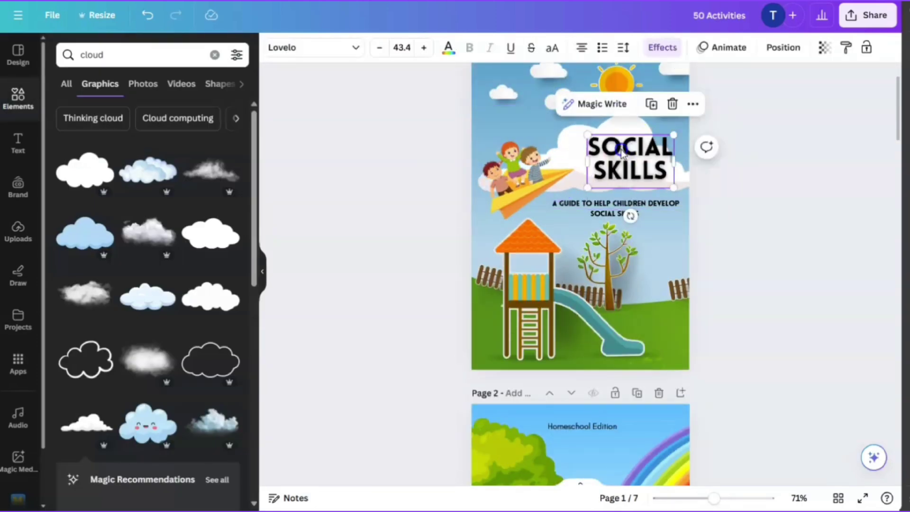
drag(629, 145, 608, 145)
click(607, 204)
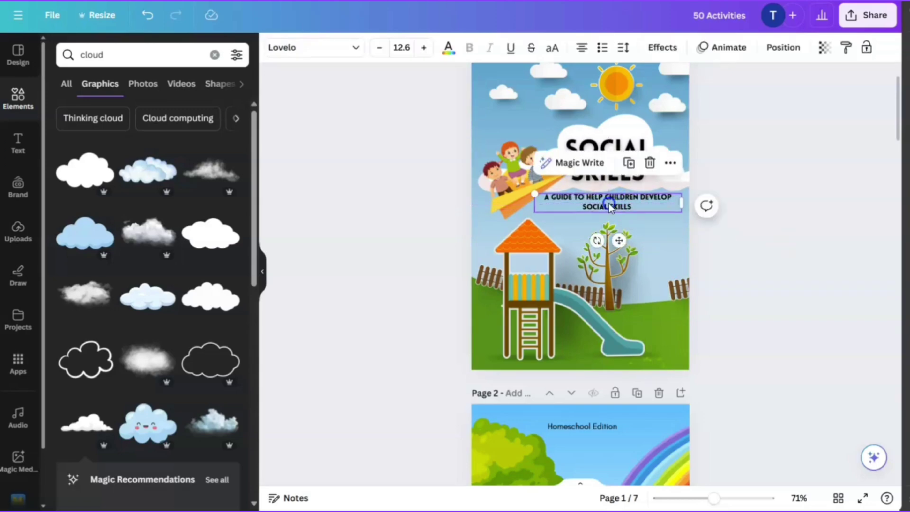
key(ctrl+z)
click(771, 242)
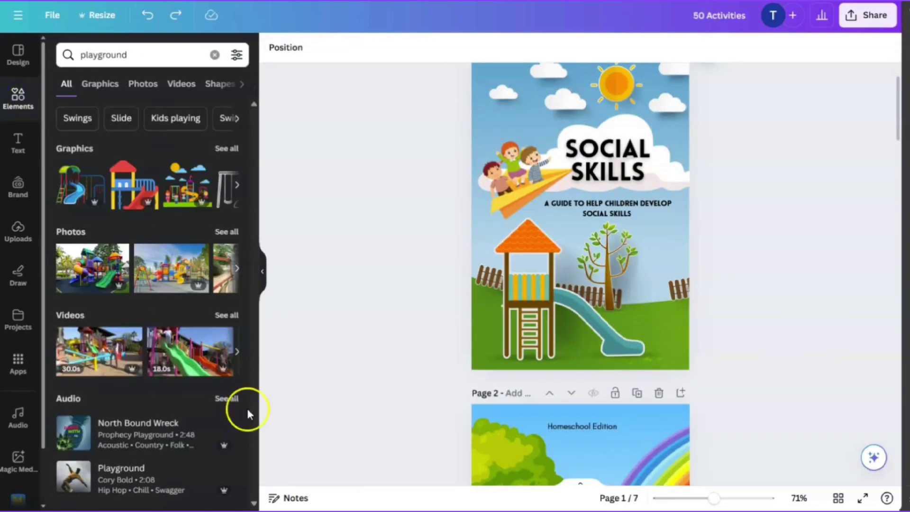
- Search graphics for "badges" and place a yellow starburst badge over the grass near the end of the slide
scroll(192, 300, down, 10)
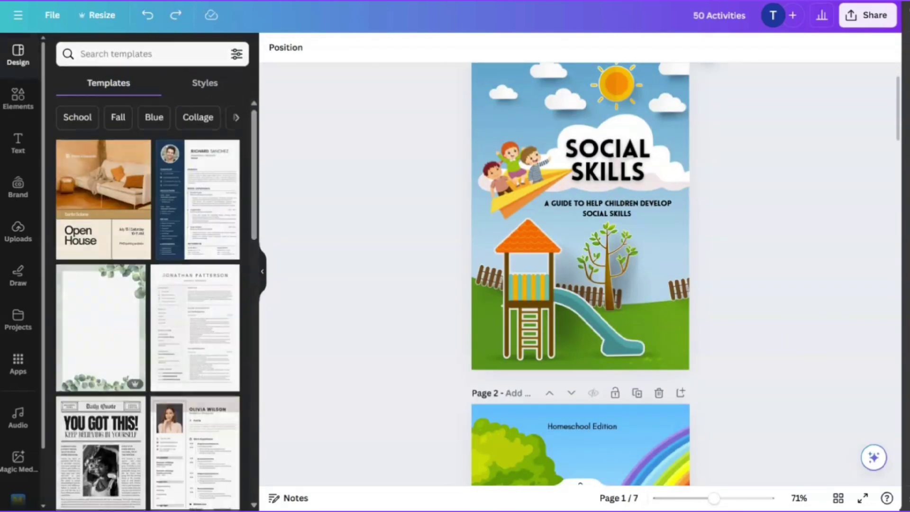
click(97, 55)
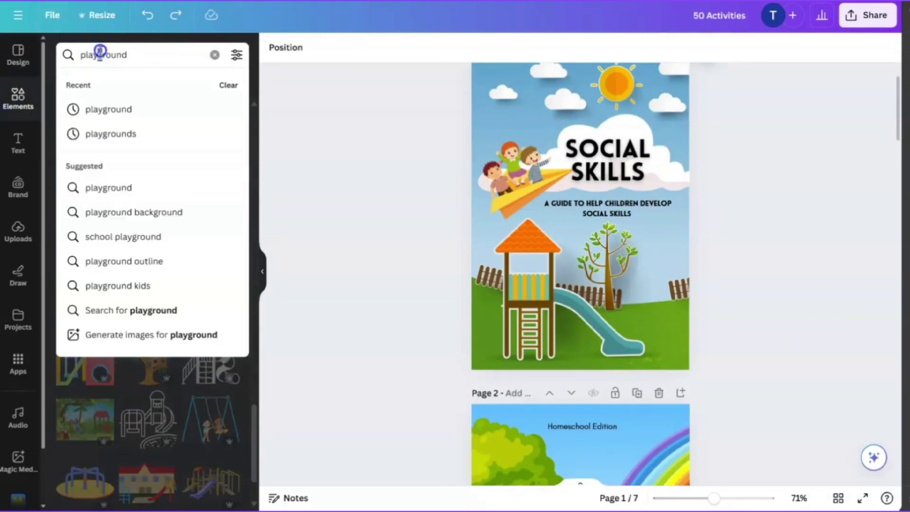
text(ro)
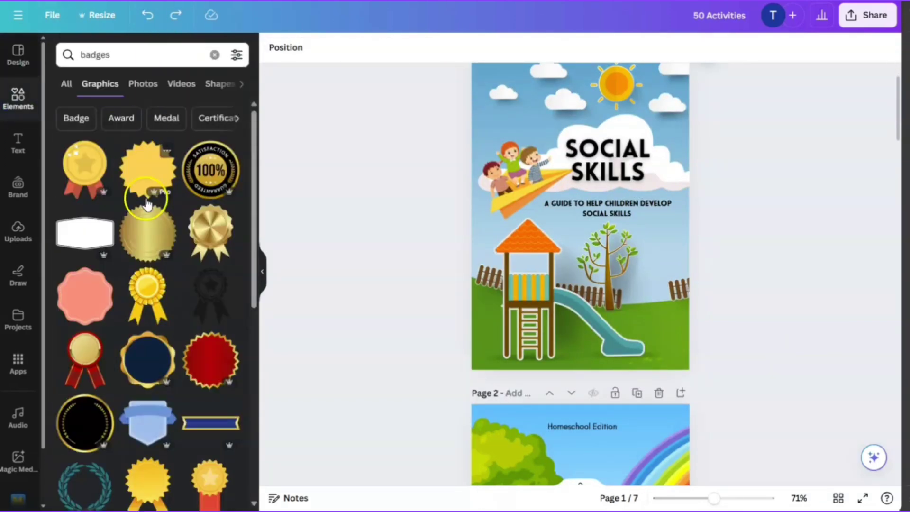
click(146, 203)
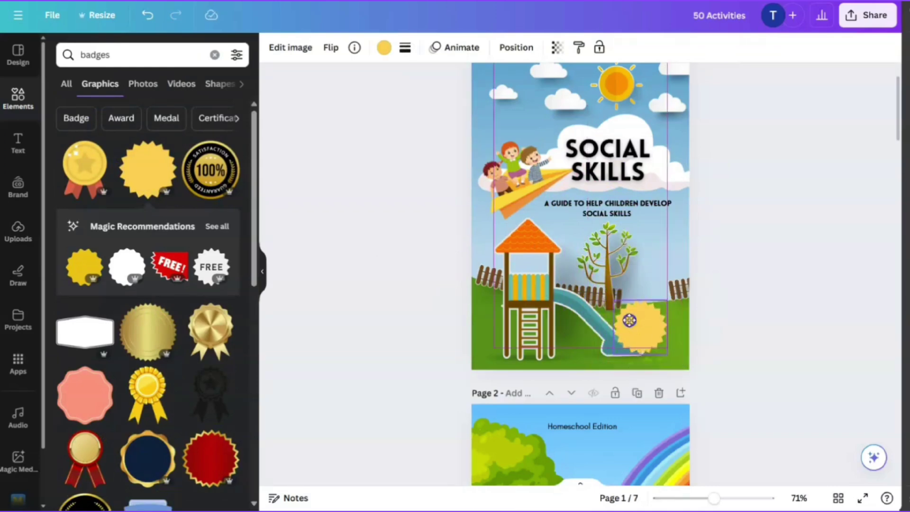
- Add "50 Activities to help children communicate and interact with each other." in Glacial Indifference over the yellow badge
drag(713, 498, 739, 499)
click(18, 142)
click(101, 186)
text(50 Activities)
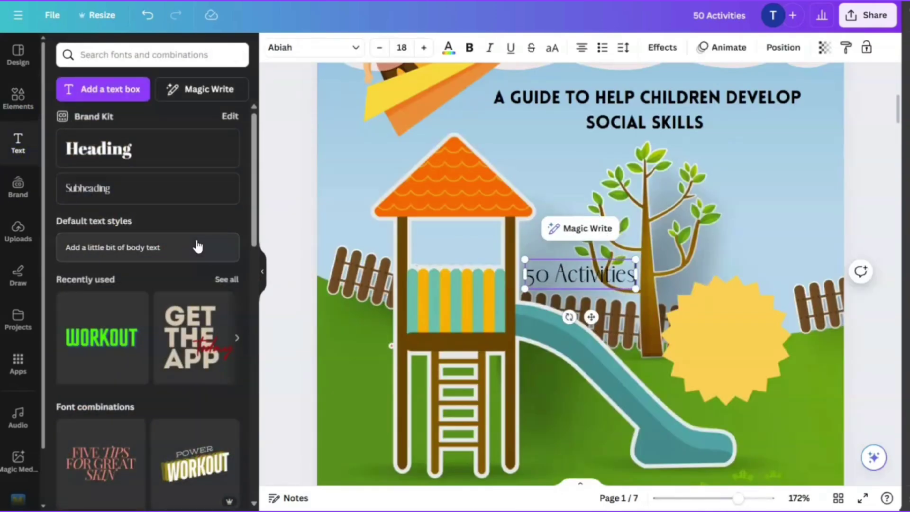
click(313, 48)
click(110, 241)
drag(595, 311, 710, 356)
text(to help children interactio)
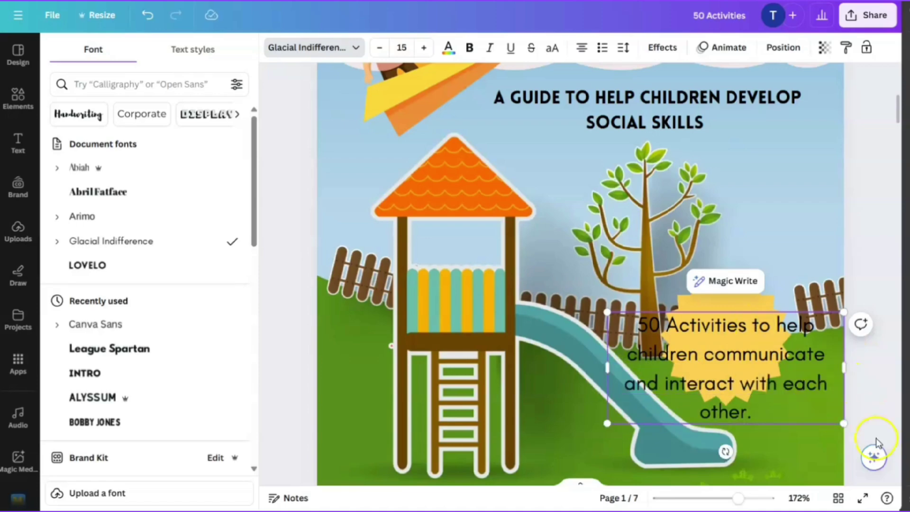
- Tighten the badge text's line spacing and shrink it to size 8.6 so it fits inside the yellow badge
click(623, 48)
drag(843, 366, 768, 321)
click(18, 142)
- Review the whole page 1 cover, checking how the heading, subtitle and badge text sit in the illustration
scroll(853, 403, up, 2)
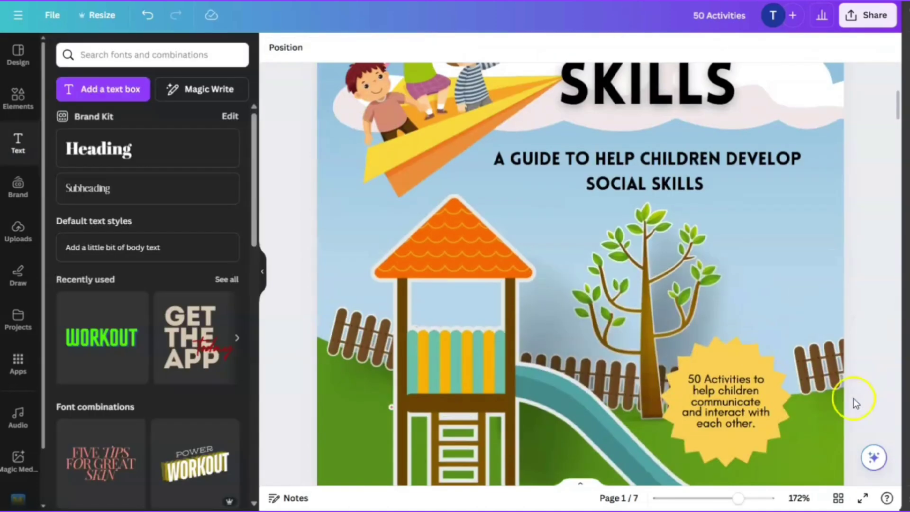
scroll(806, 379, down, 5)
scroll(775, 393, up, 3)
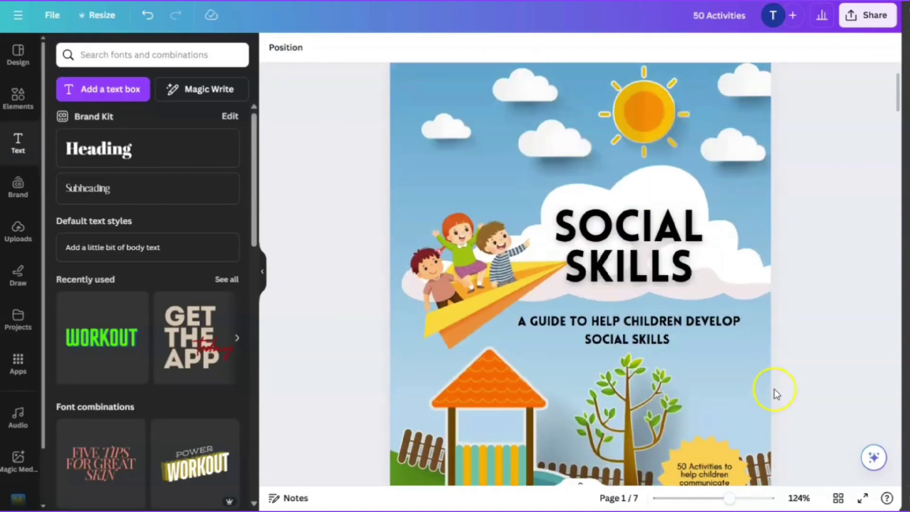
scroll(775, 393, down, 4)
scroll(720, 354, up, 3)
drag(723, 497, 715, 499)
click(658, 379)
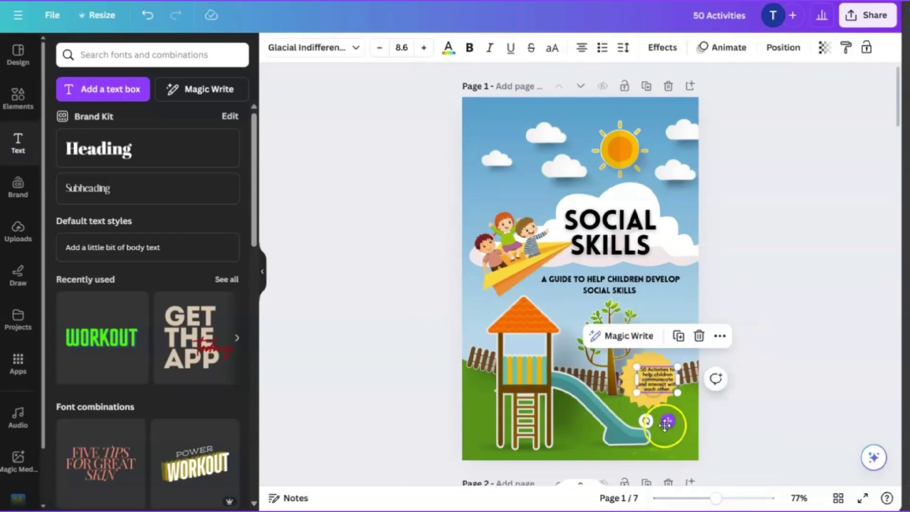
click(753, 369)
- Add a size 18 "Homeschool Edition" subheading in Lovelo across the grass at the bottom of the page 1 cover
scroll(753, 370, up, 1)
click(87, 188)
click(313, 47)
click(87, 265)
drag(604, 313, 590, 481)
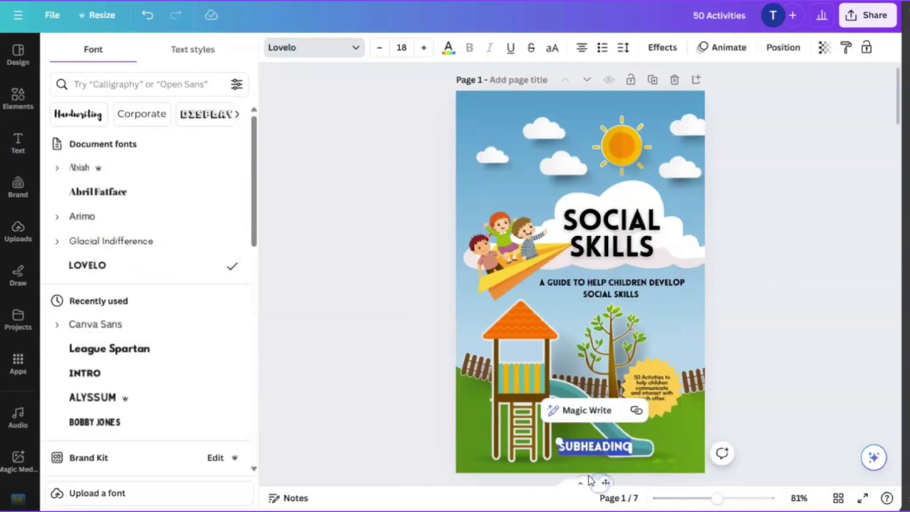
scroll(590, 481, down, 3)
- Apply a background effect to the "Homeschool Edition" text in the same yellow as the badge
click(662, 48)
click(77, 366)
scroll(142, 331, down, 3)
click(230, 373)
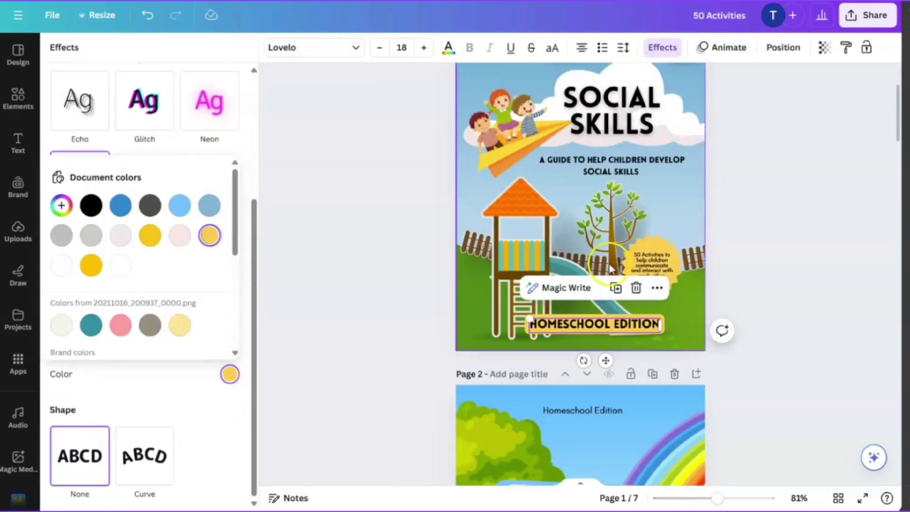